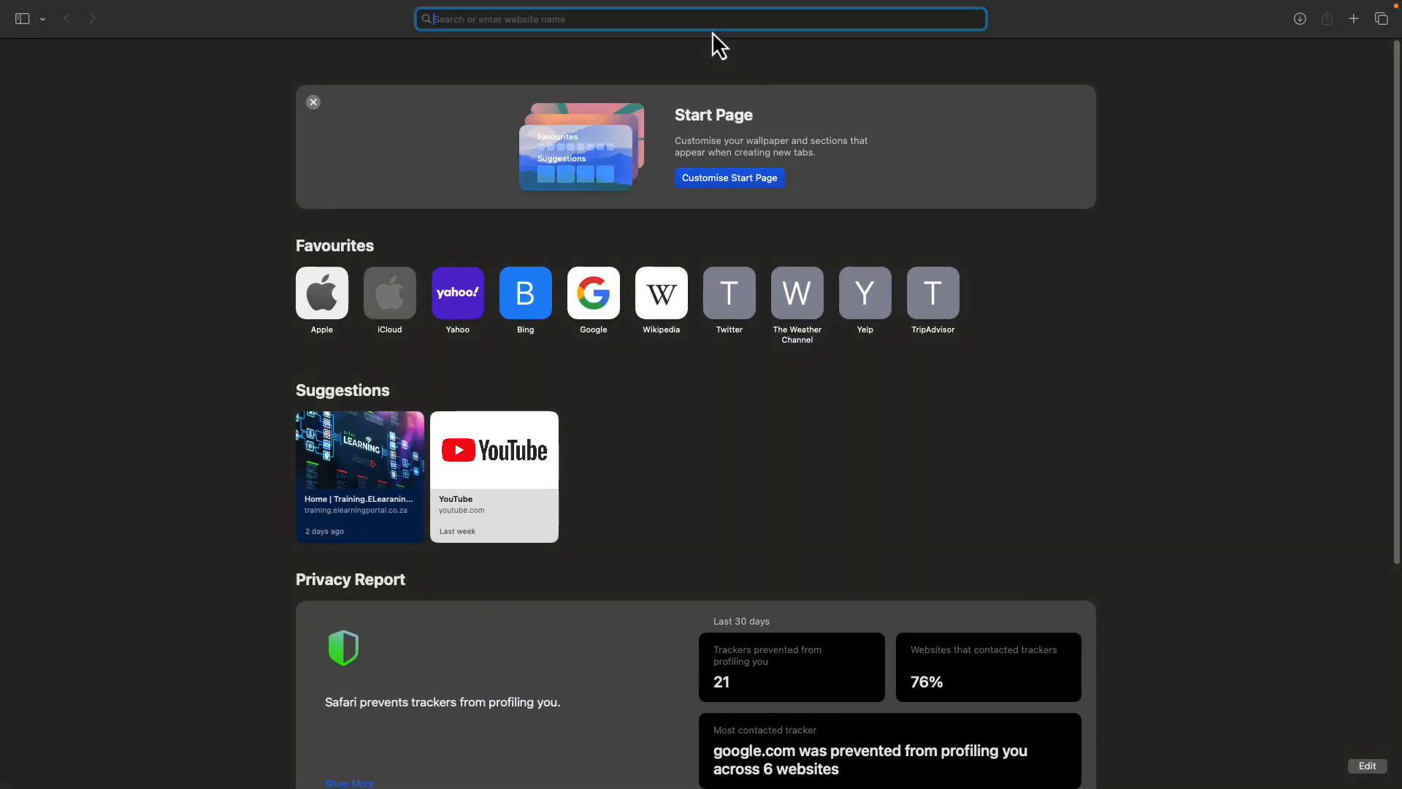
- Go to moodle.org and open the Latest release downloads page on download.moodle.org
{"action": "type", "text": "moodle"}
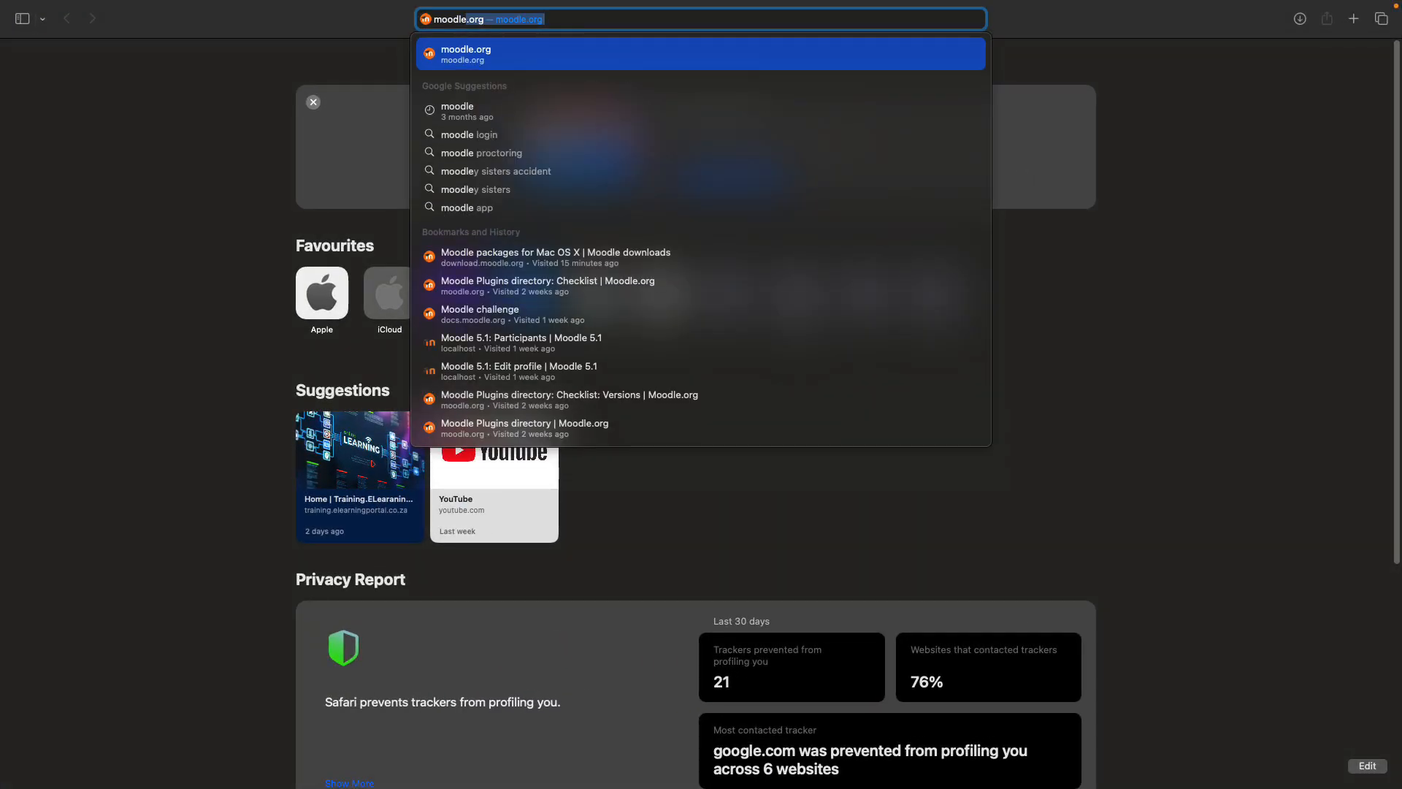
{"action": "key", "text": "Return"}
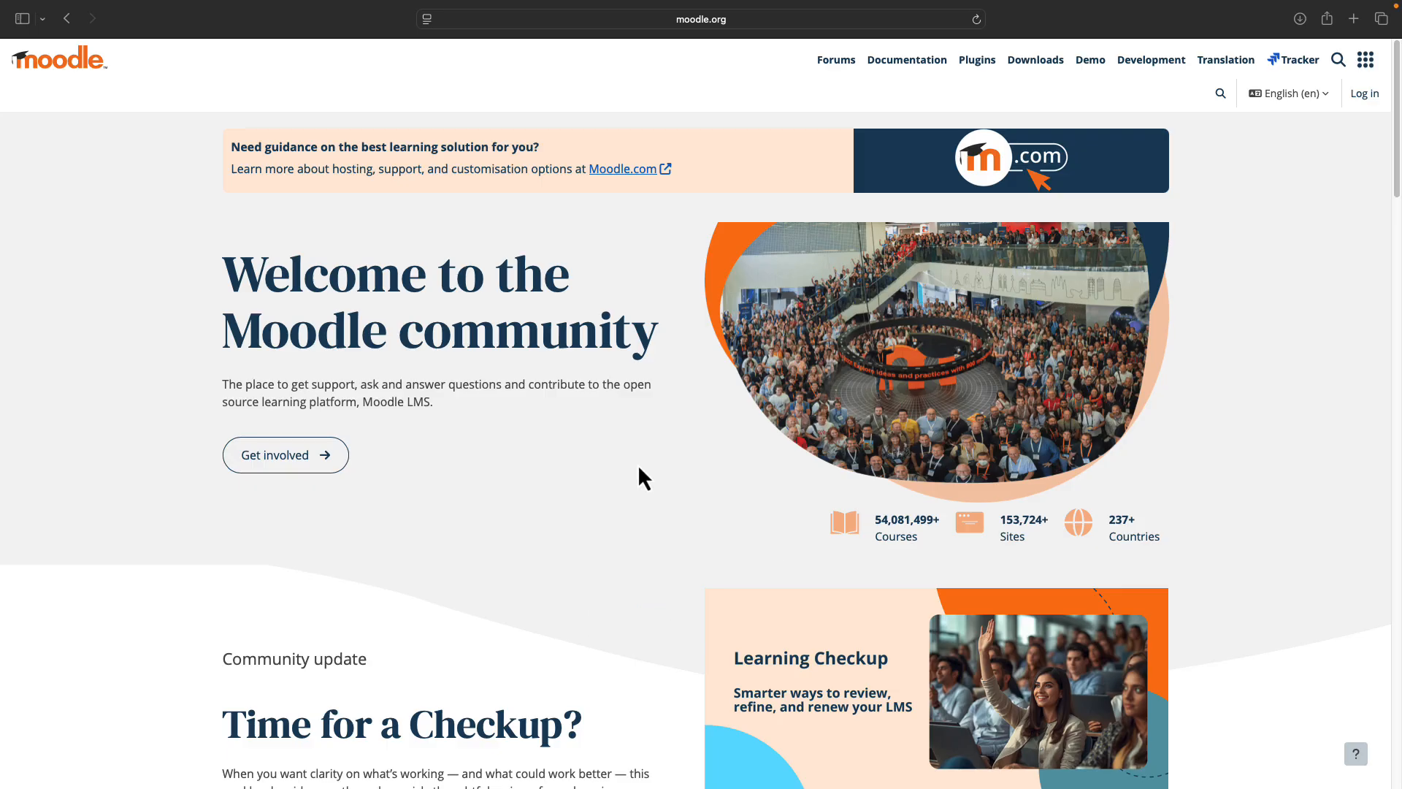
{"action": "left_click", "coordinate": [1033, 64]}
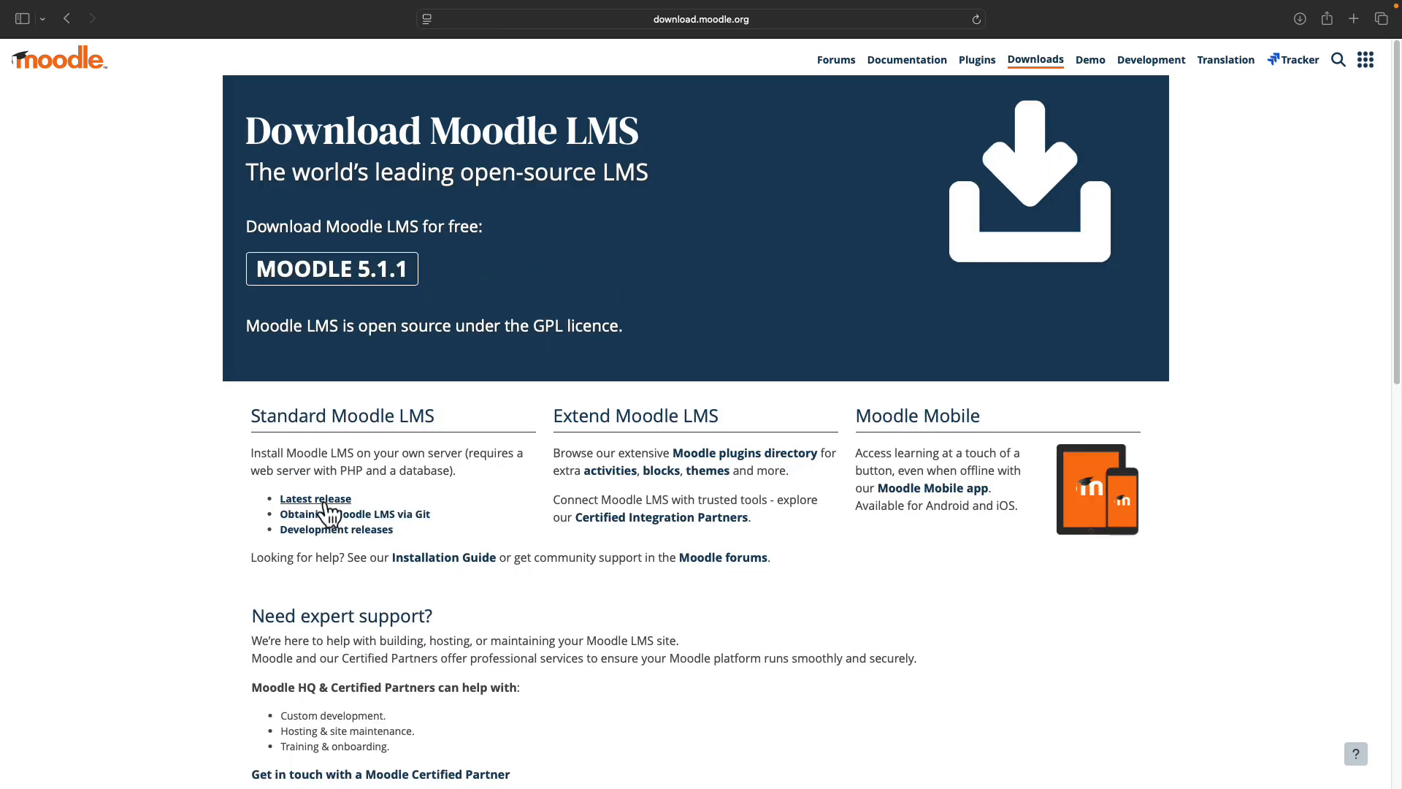
{"action": "left_click", "coordinate": [325, 502]}
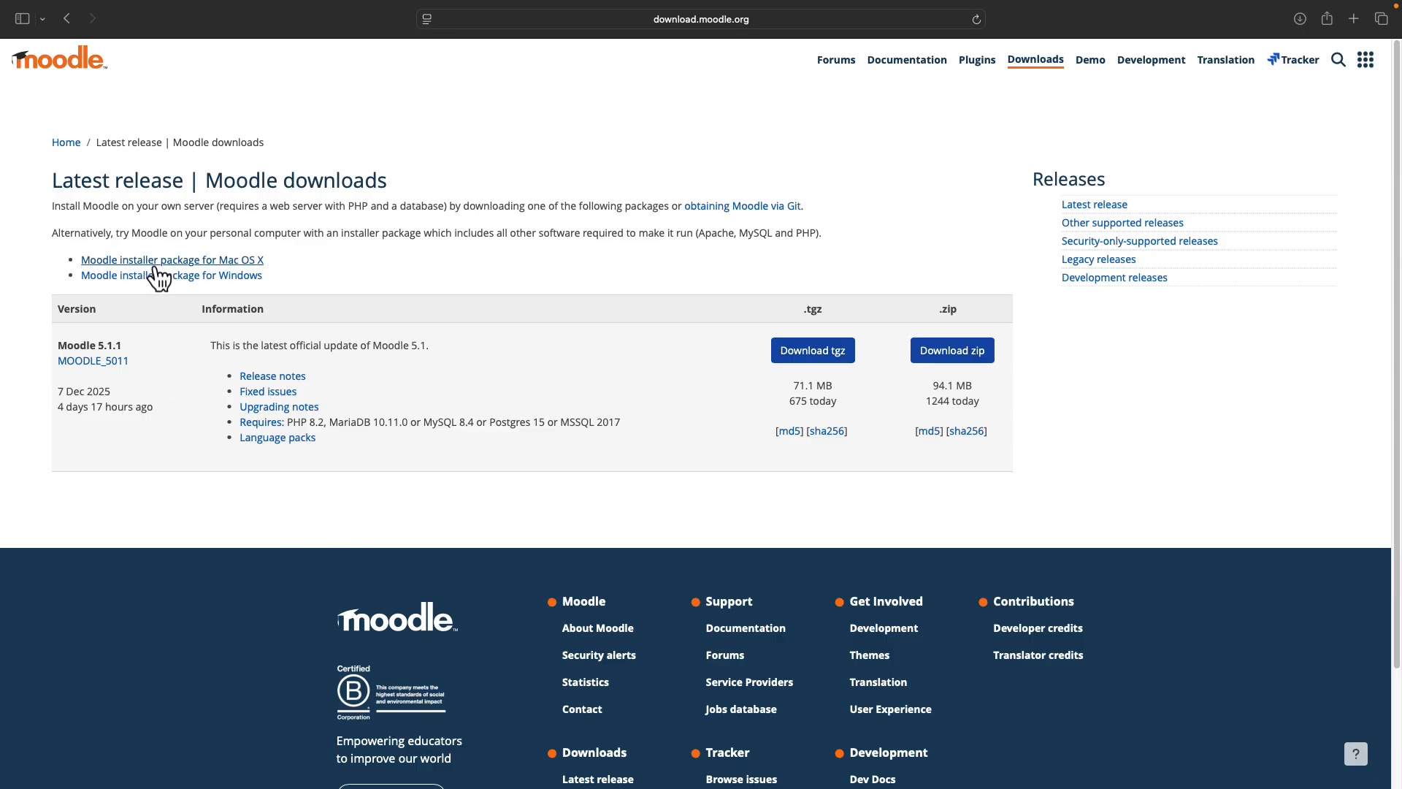
- Download Moodle4Mac-501.dmg from the Mac OS X packages page and show it in Safari's downloads
{"action": "left_click", "coordinate": [209, 264]}
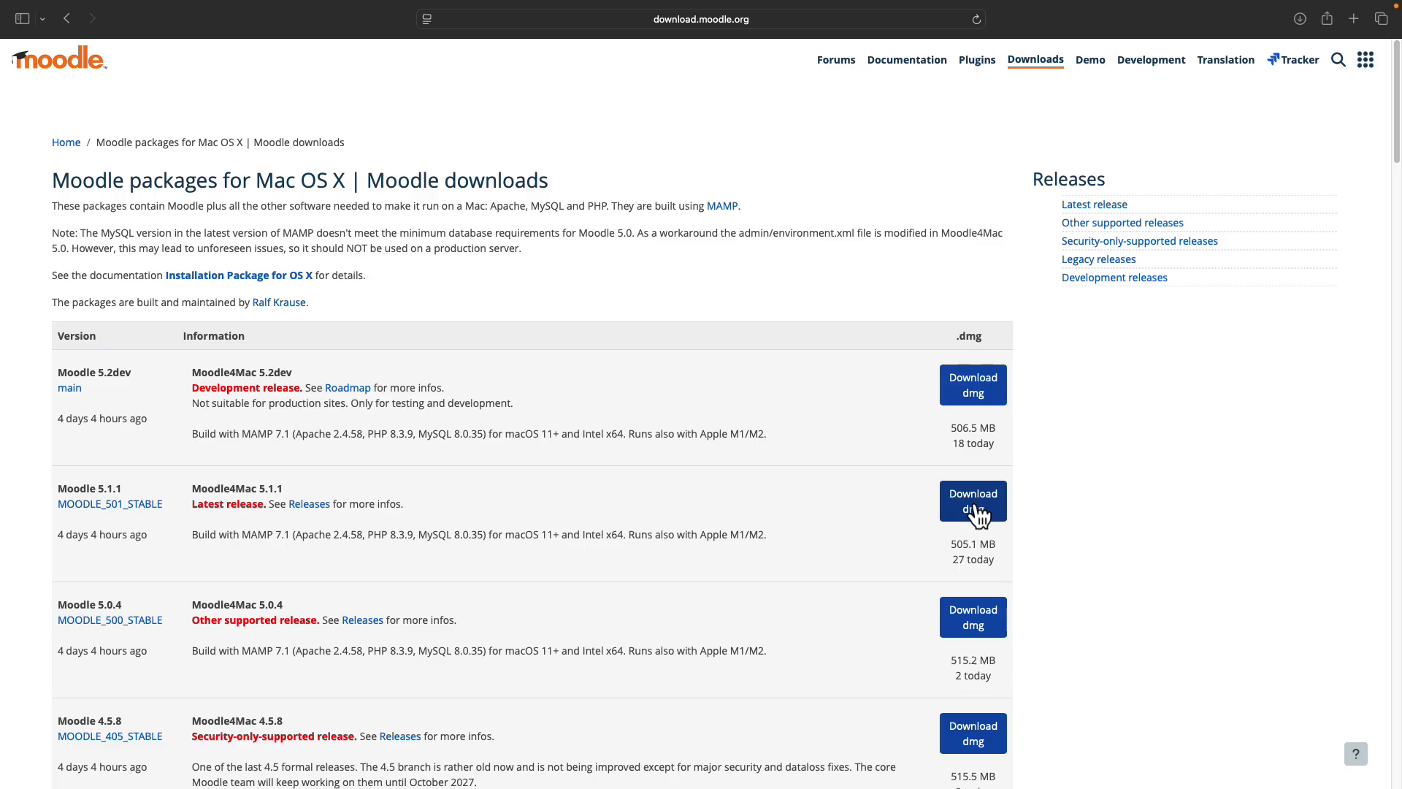
{"action": "left_click", "coordinate": [1302, 25]}
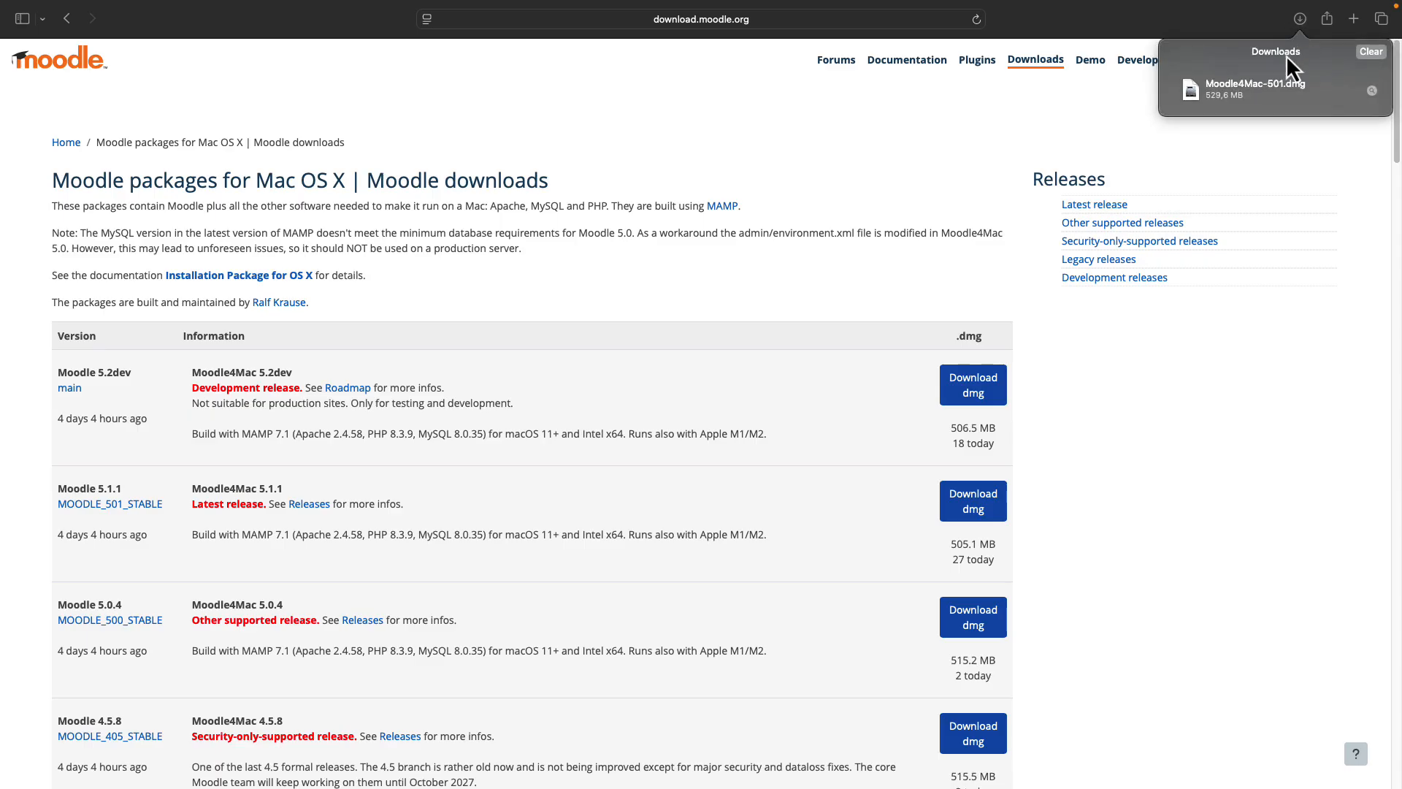
- Open Moodle4Mac-501.dmg, copy its MAMP folder into Applications, and bring up Launchpad
{"action": "left_click", "coordinate": [1255, 102]}
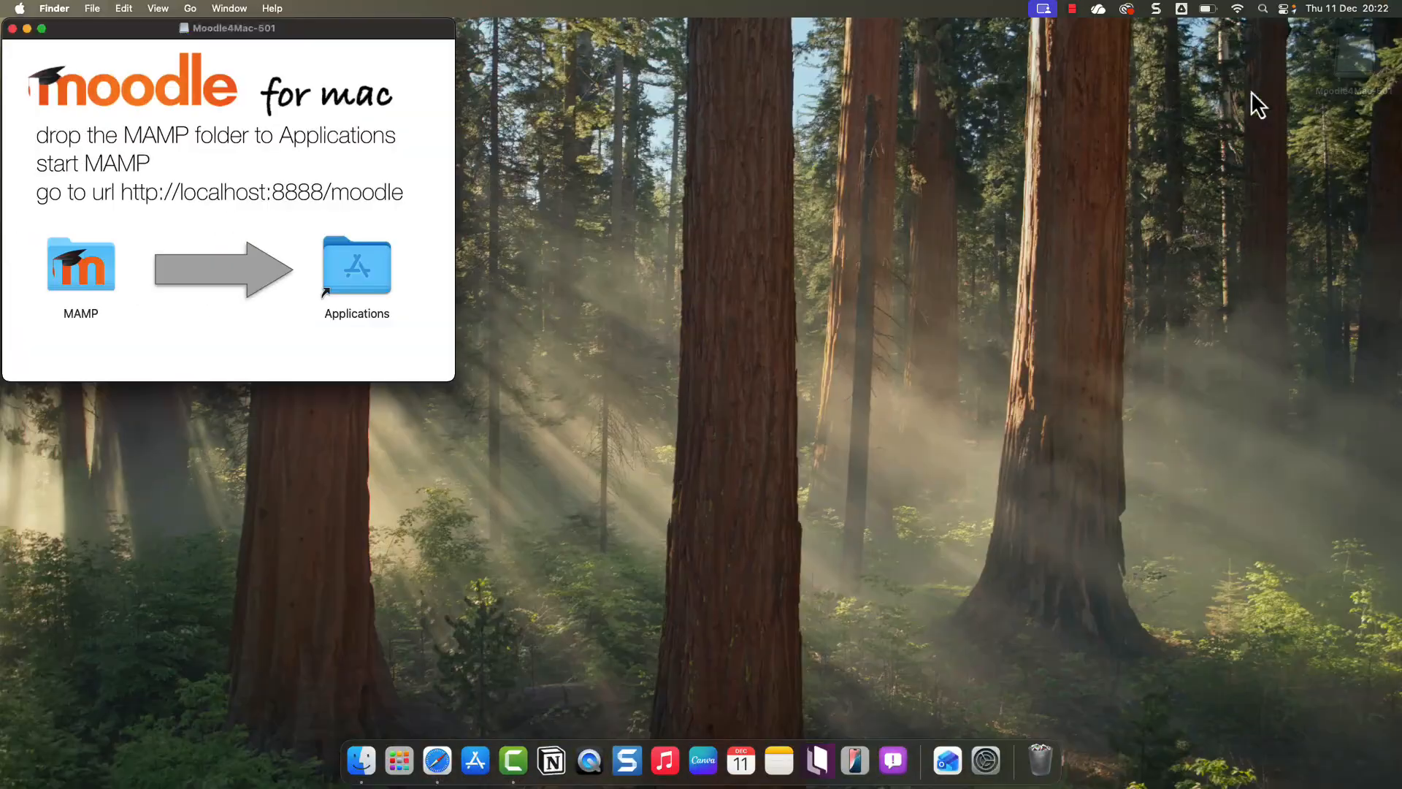
{"action": "left_click_drag", "start_coordinate": [311, 34], "coordinate": [792, 159]}
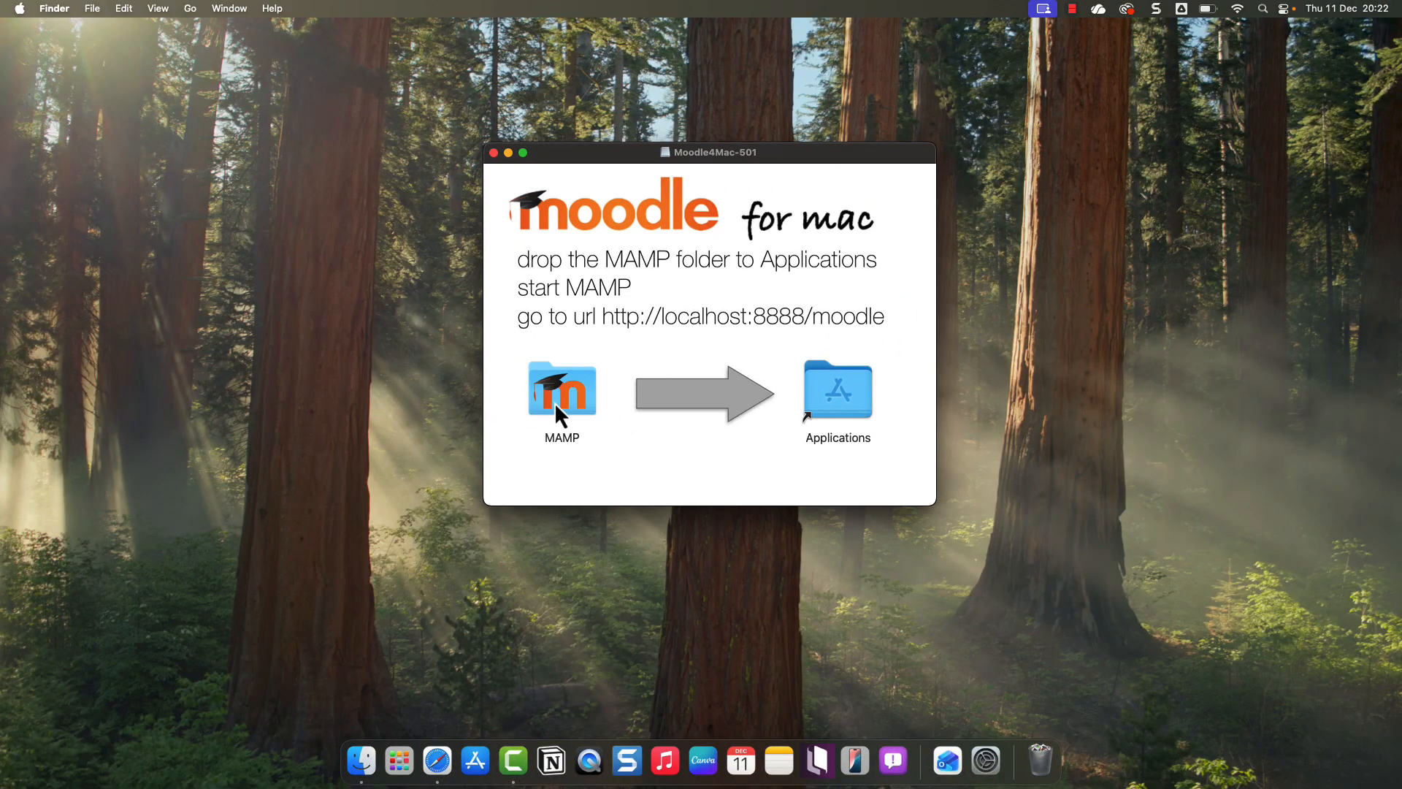
{"action": "left_click_drag", "start_coordinate": [555, 401], "coordinate": [832, 407]}
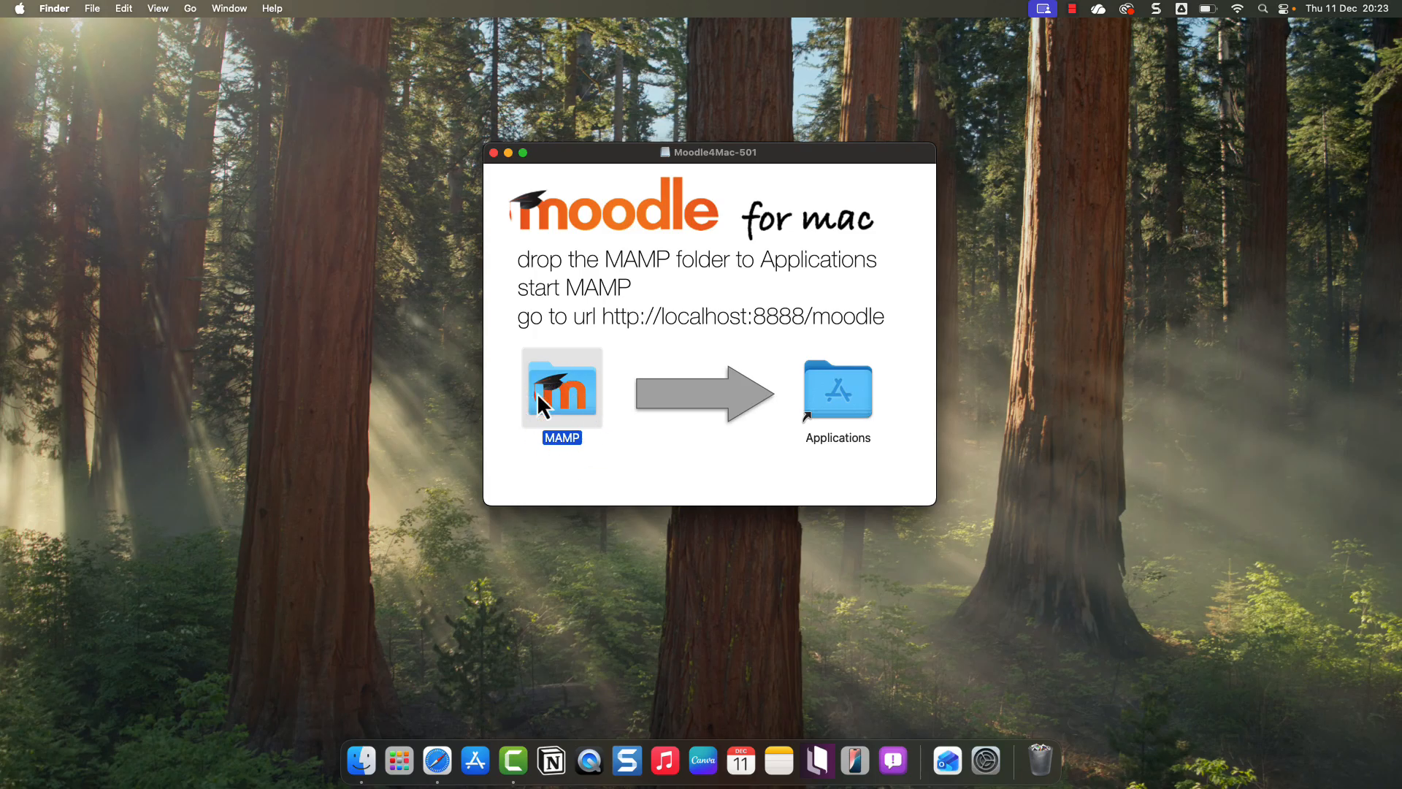
{"action": "left_click", "coordinate": [400, 762]}
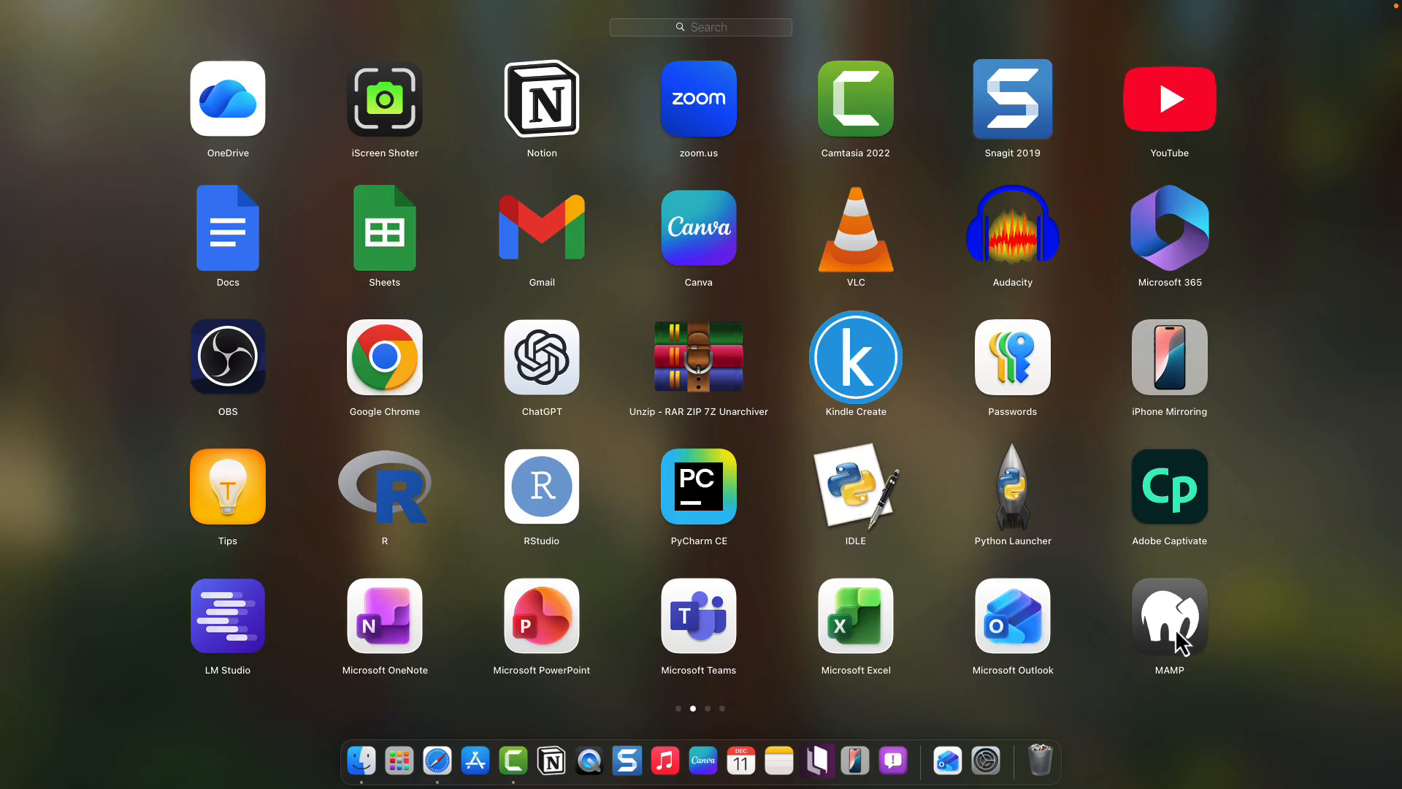
- Launch MAMP from Launchpad, approve opening it, and dismiss the httpd warning
{"action": "left_click", "coordinate": [1177, 643]}
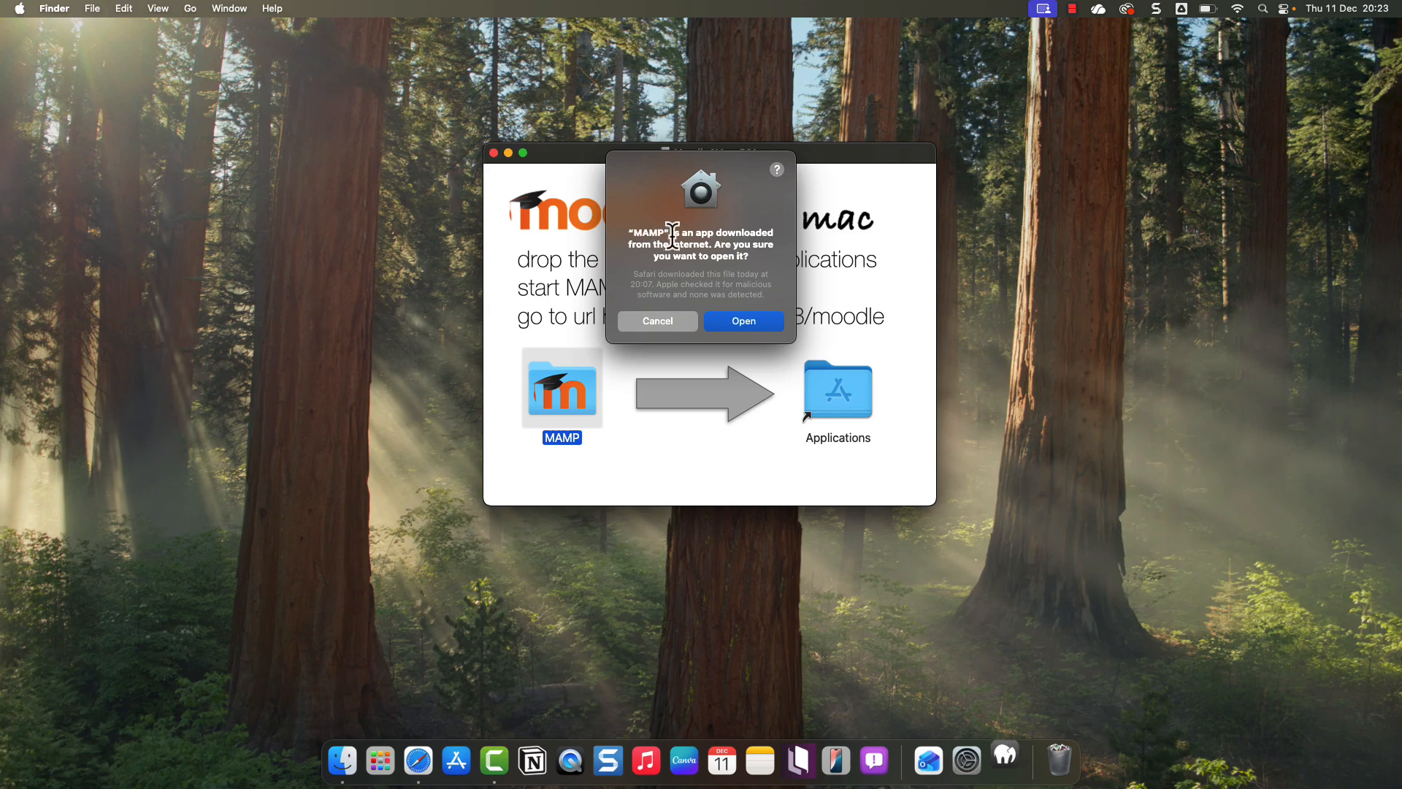
{"action": "left_click", "coordinate": [755, 327]}
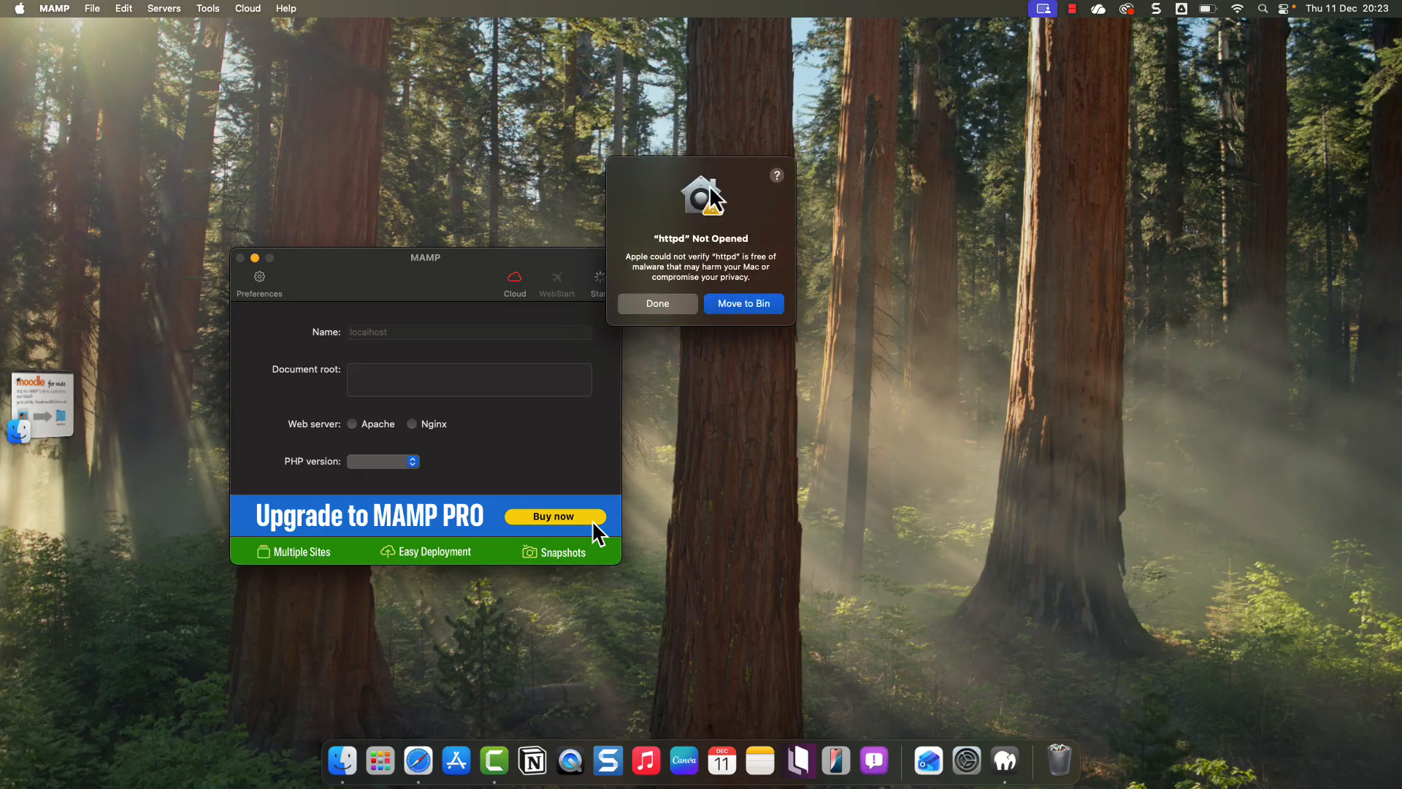
{"action": "left_click", "coordinate": [661, 313]}
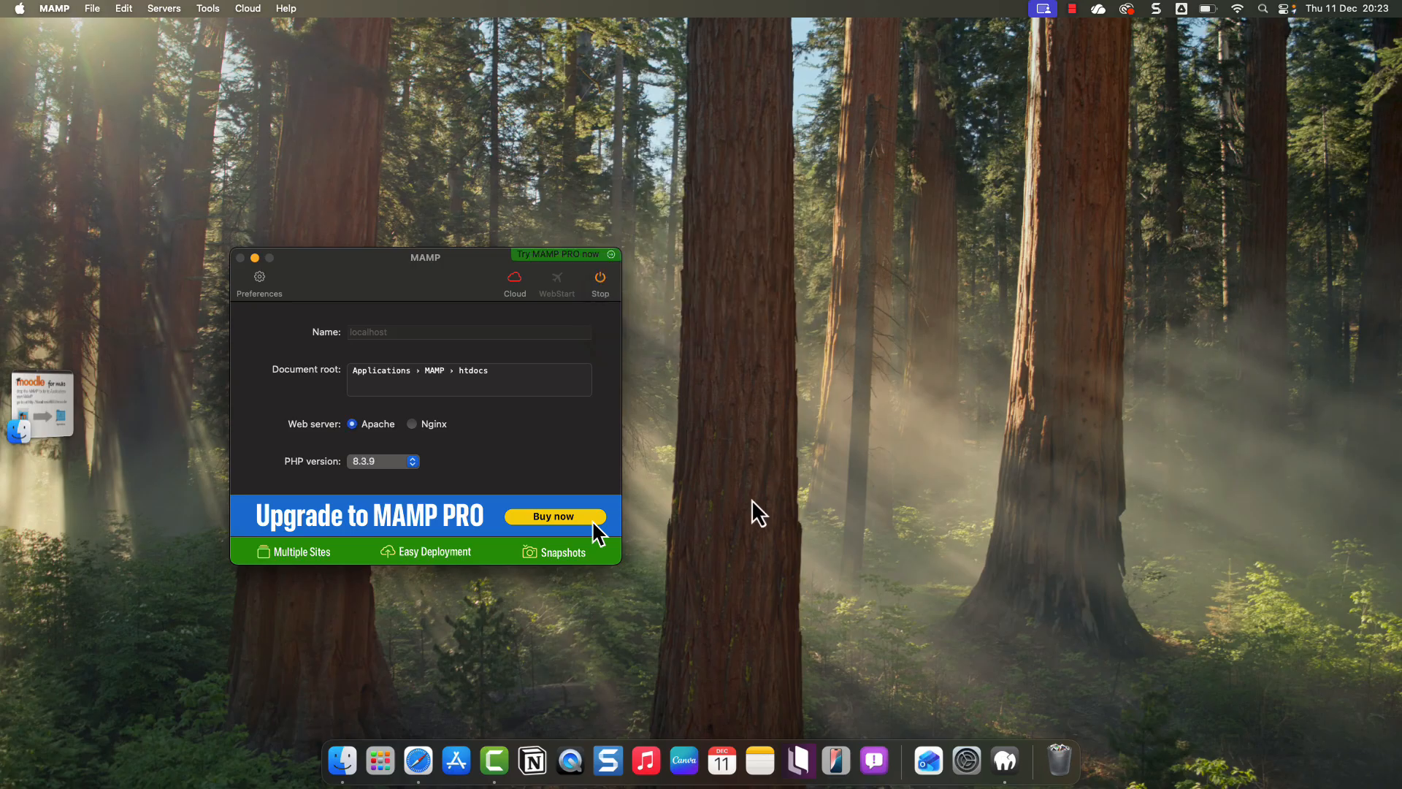
- Check Privacy & Security's allowed app sources (App Store & Known Developers), then return to MAMP
{"action": "left_click", "coordinate": [20, 9]}
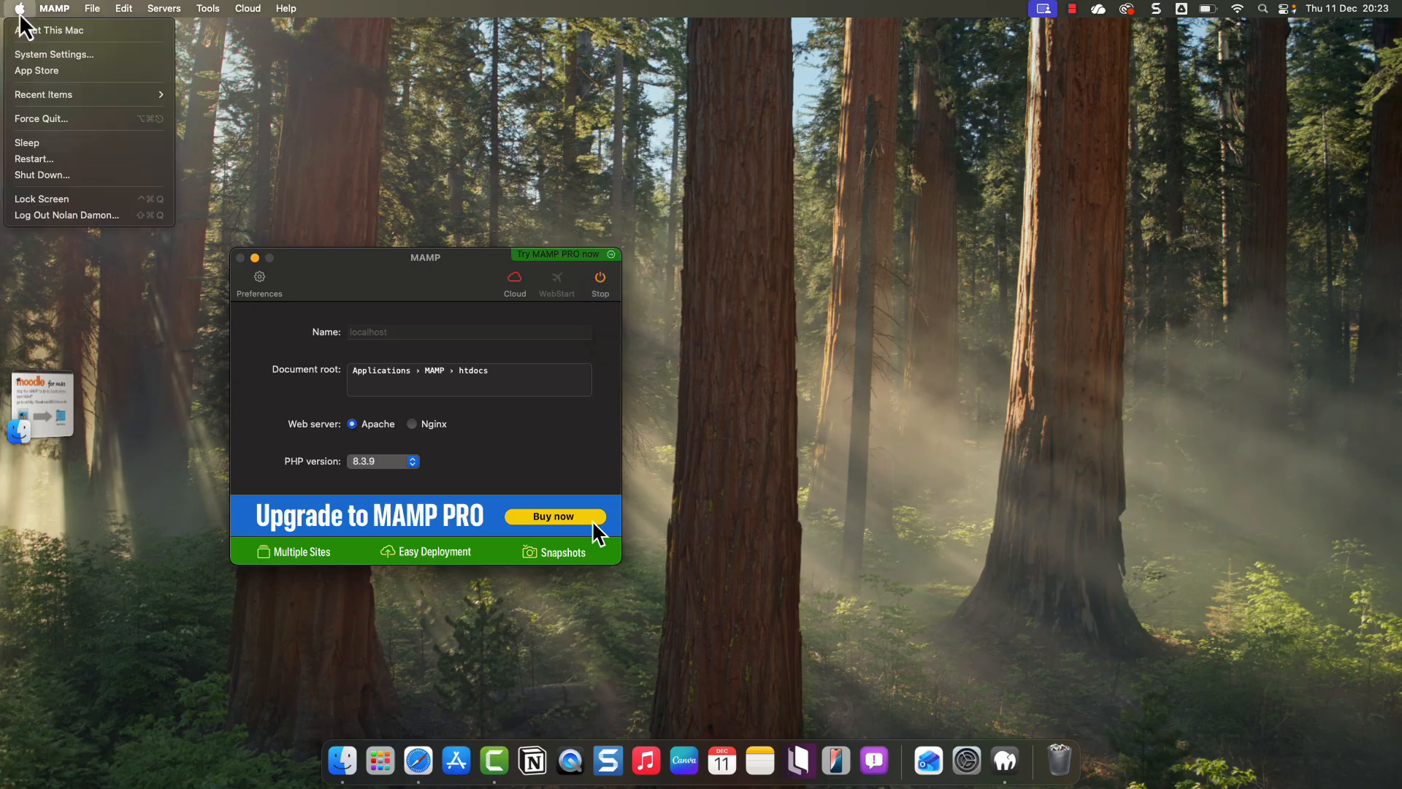
{"action": "left_click", "coordinate": [47, 58]}
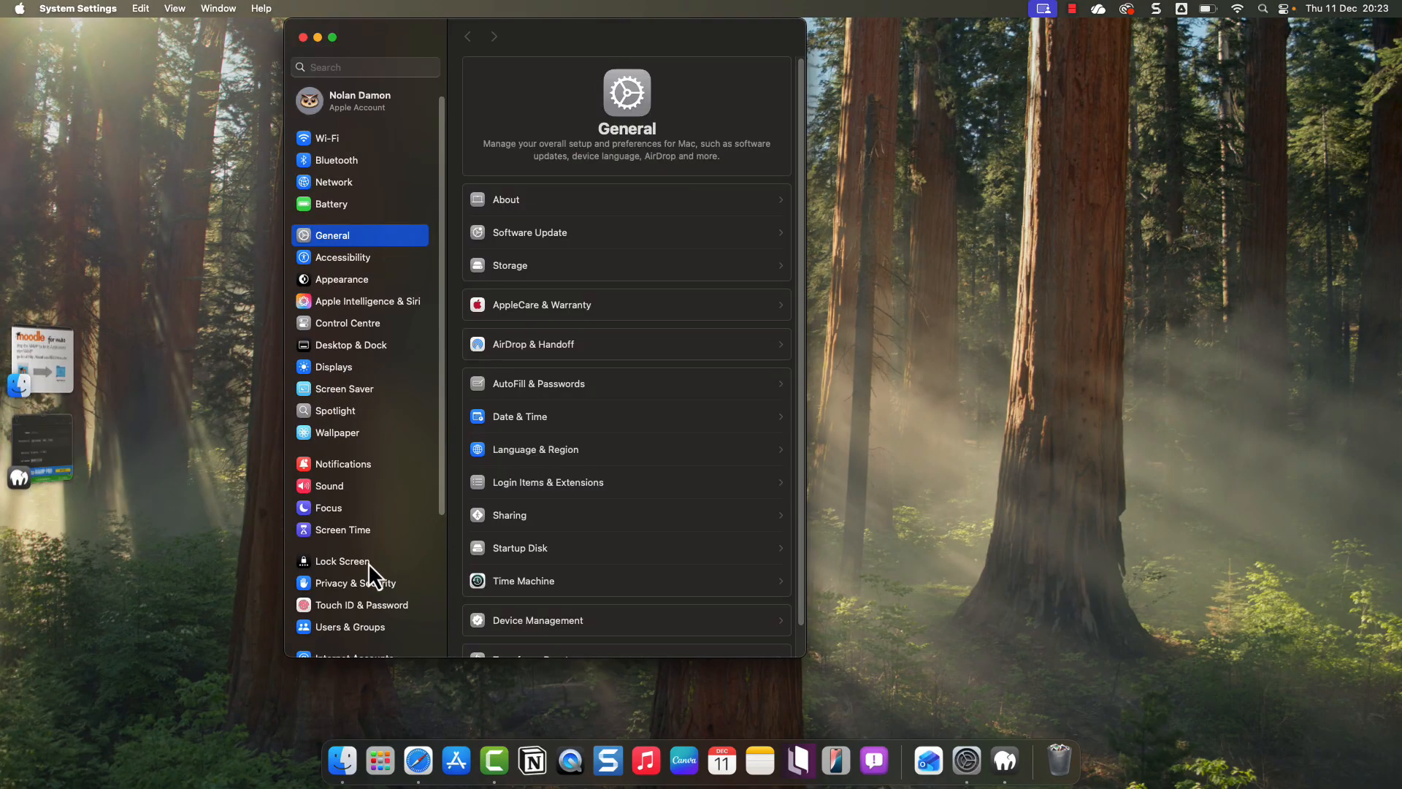
{"action": "left_click", "coordinate": [353, 588]}
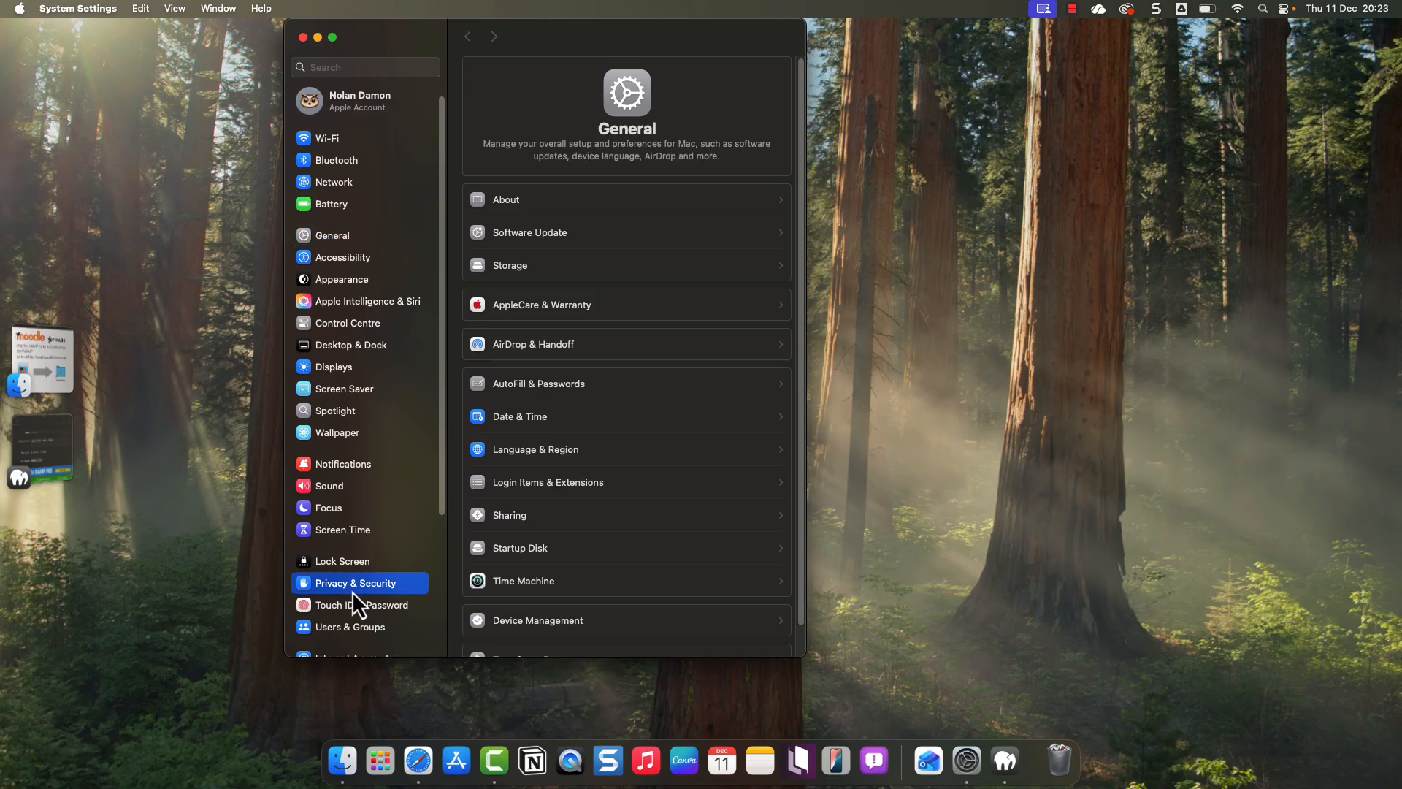
{"action": "scroll", "coordinate": [579, 541], "scroll_direction": "down", "scroll_amount": 10}
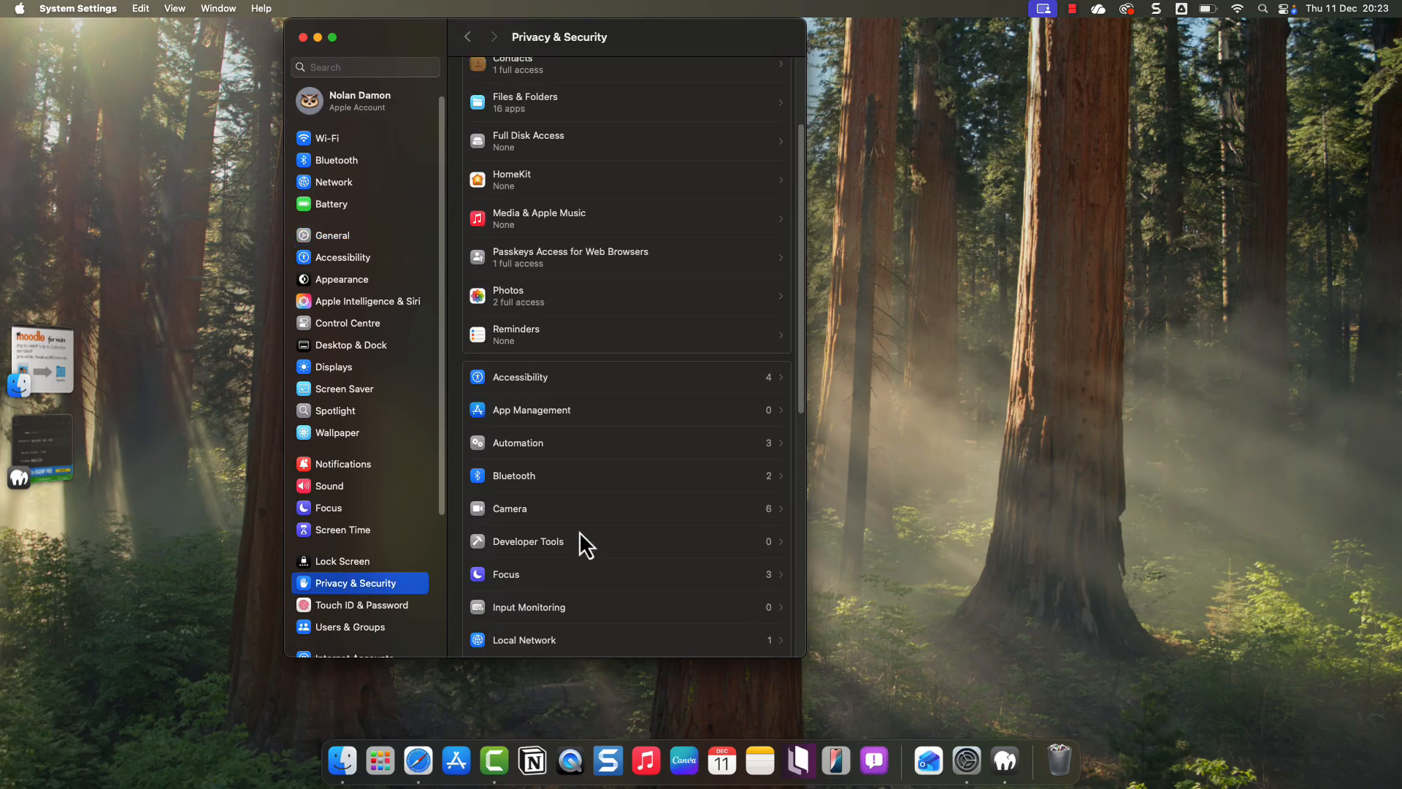
{"action": "scroll", "coordinate": [580, 541], "scroll_direction": "down", "scroll_amount": 3}
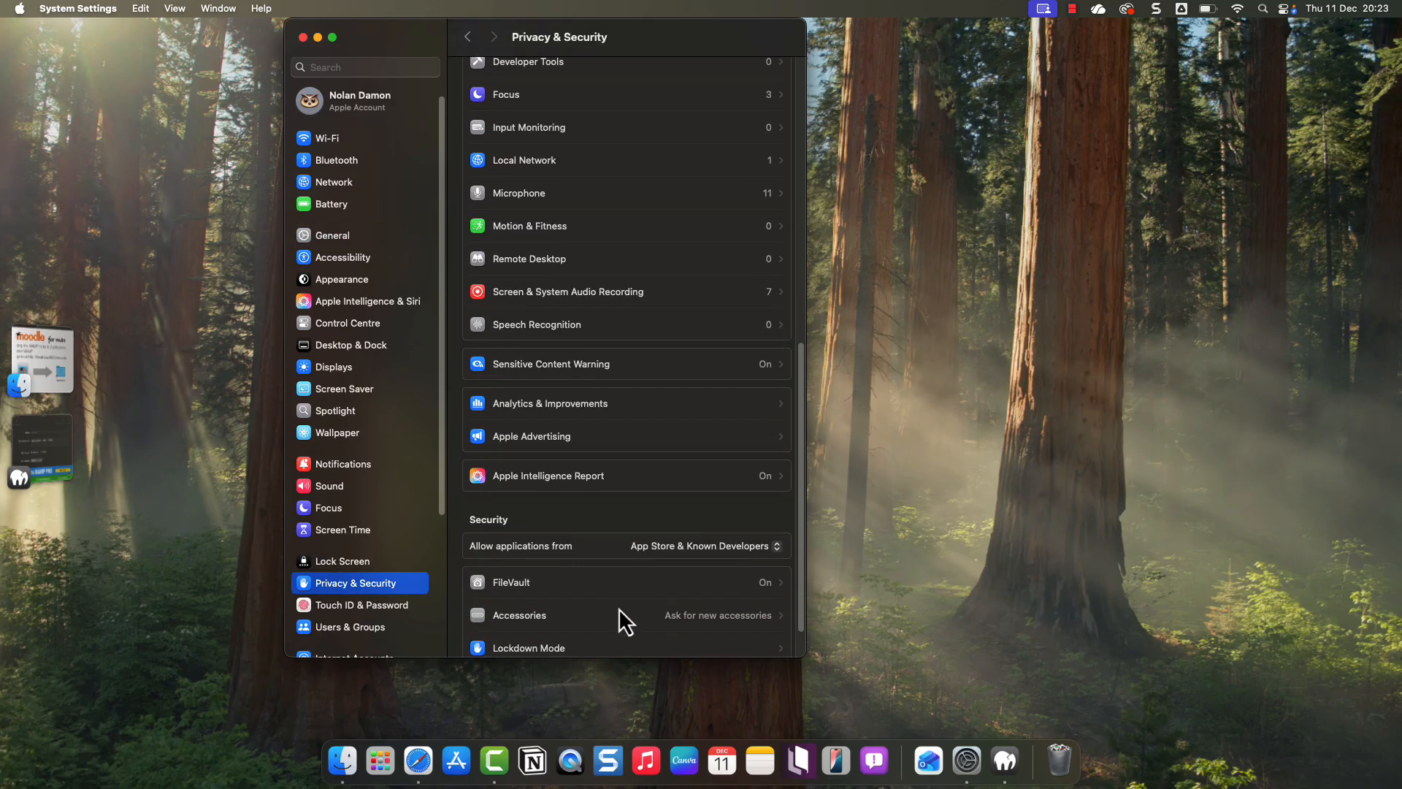
{"action": "scroll", "coordinate": [619, 609], "scroll_direction": "down", "scroll_amount": 1}
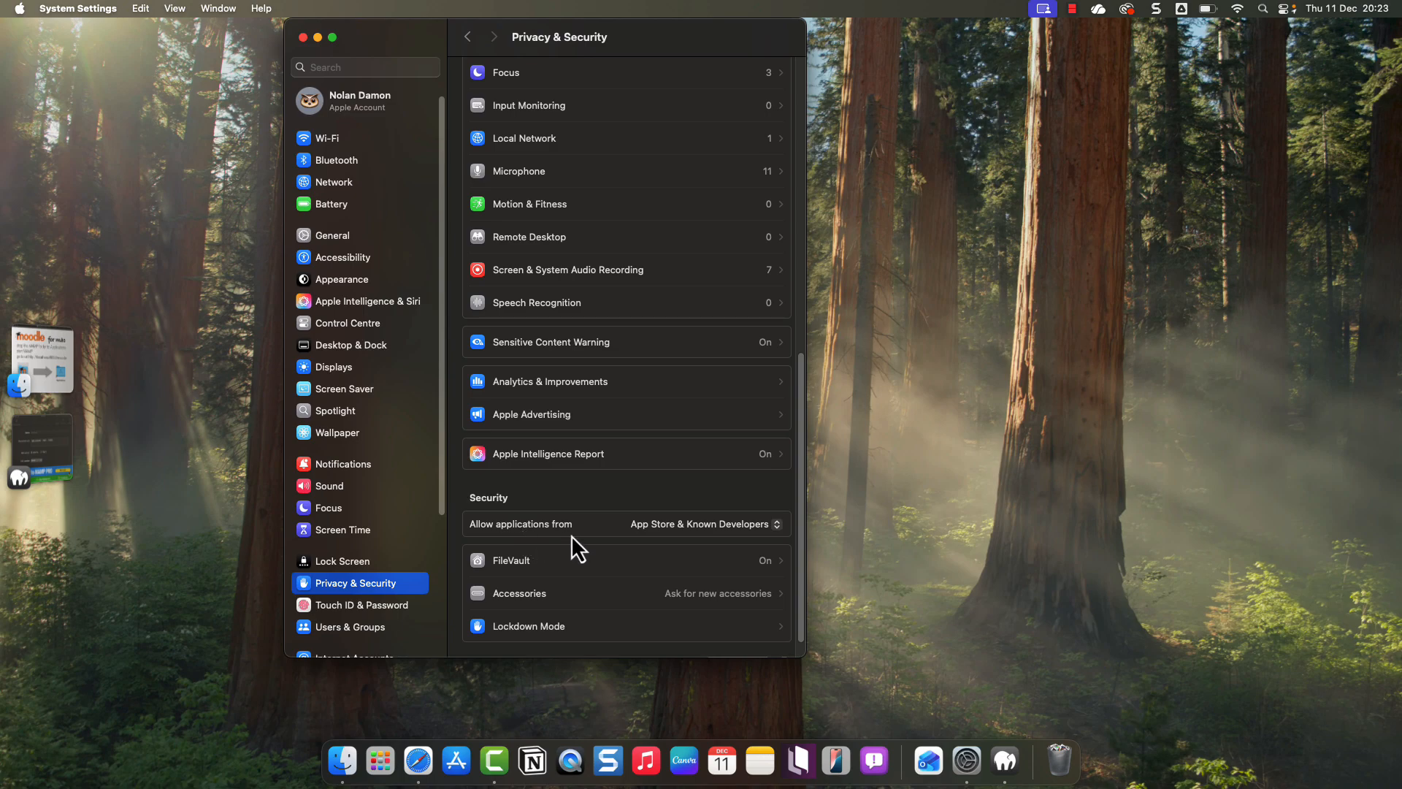
{"action": "left_click", "coordinate": [71, 430]}
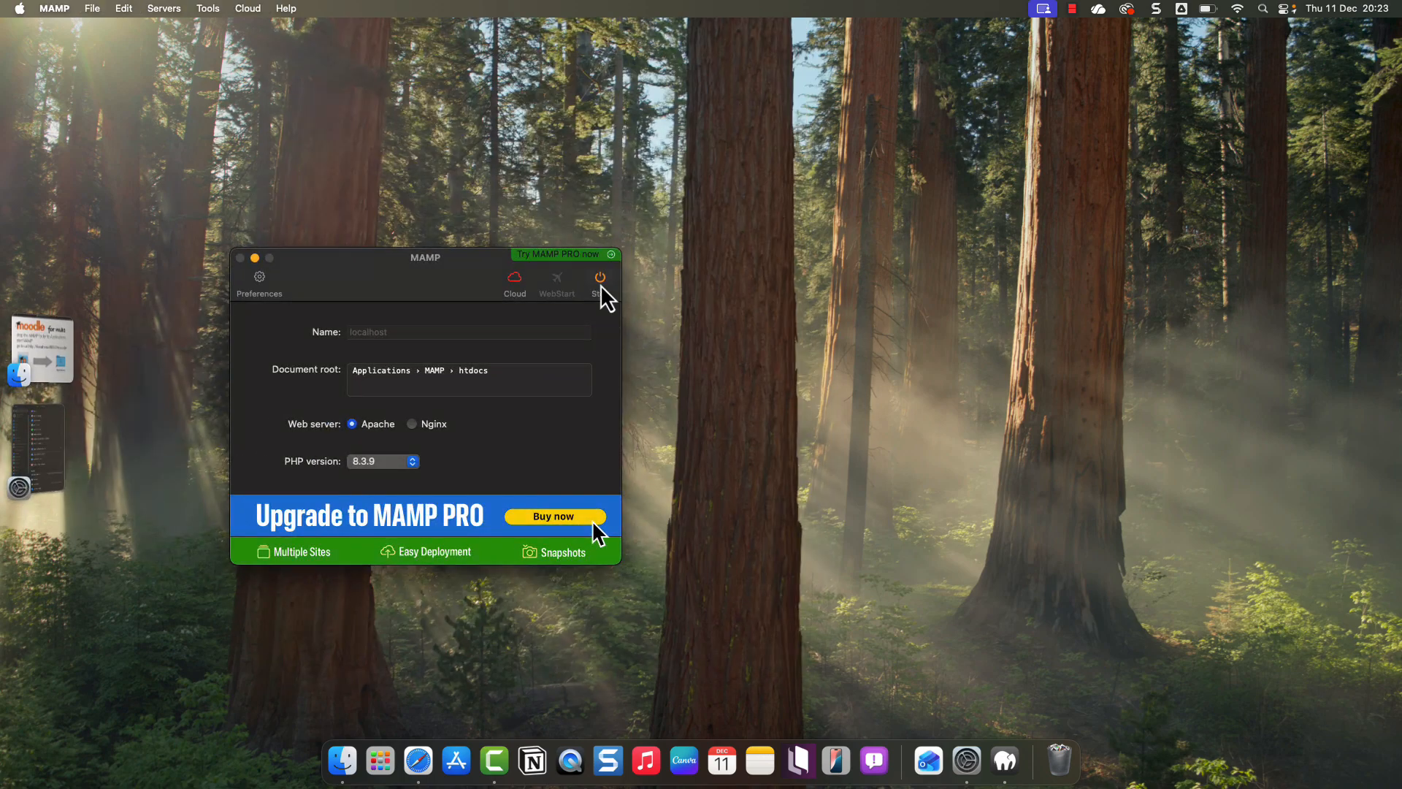
- Retry starting MAMP, then choose Allow Anyway for the blocked httpd in Privacy & Security
{"action": "left_click", "coordinate": [601, 285]}
{"action": "left_click", "coordinate": [605, 290]}
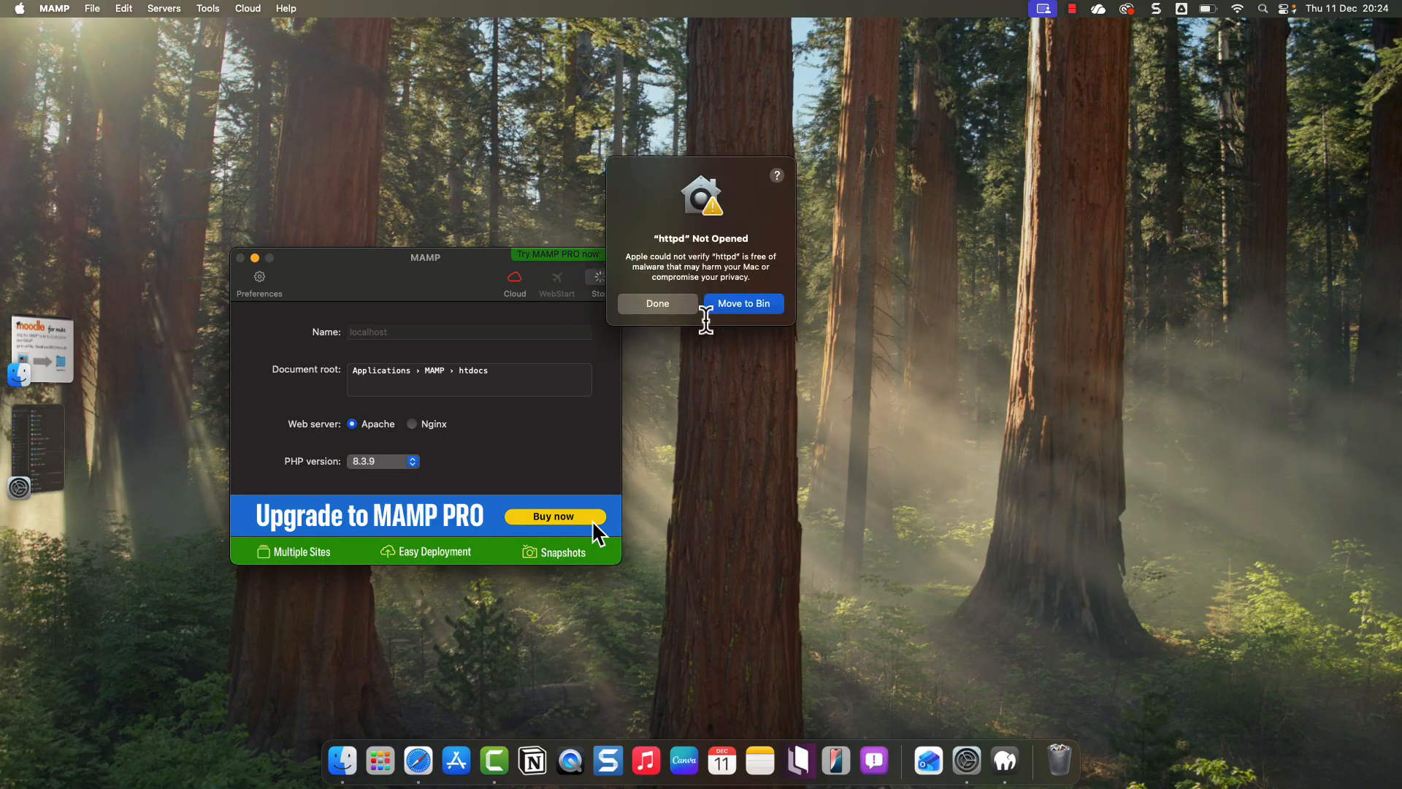
{"action": "left_click", "coordinate": [966, 760]}
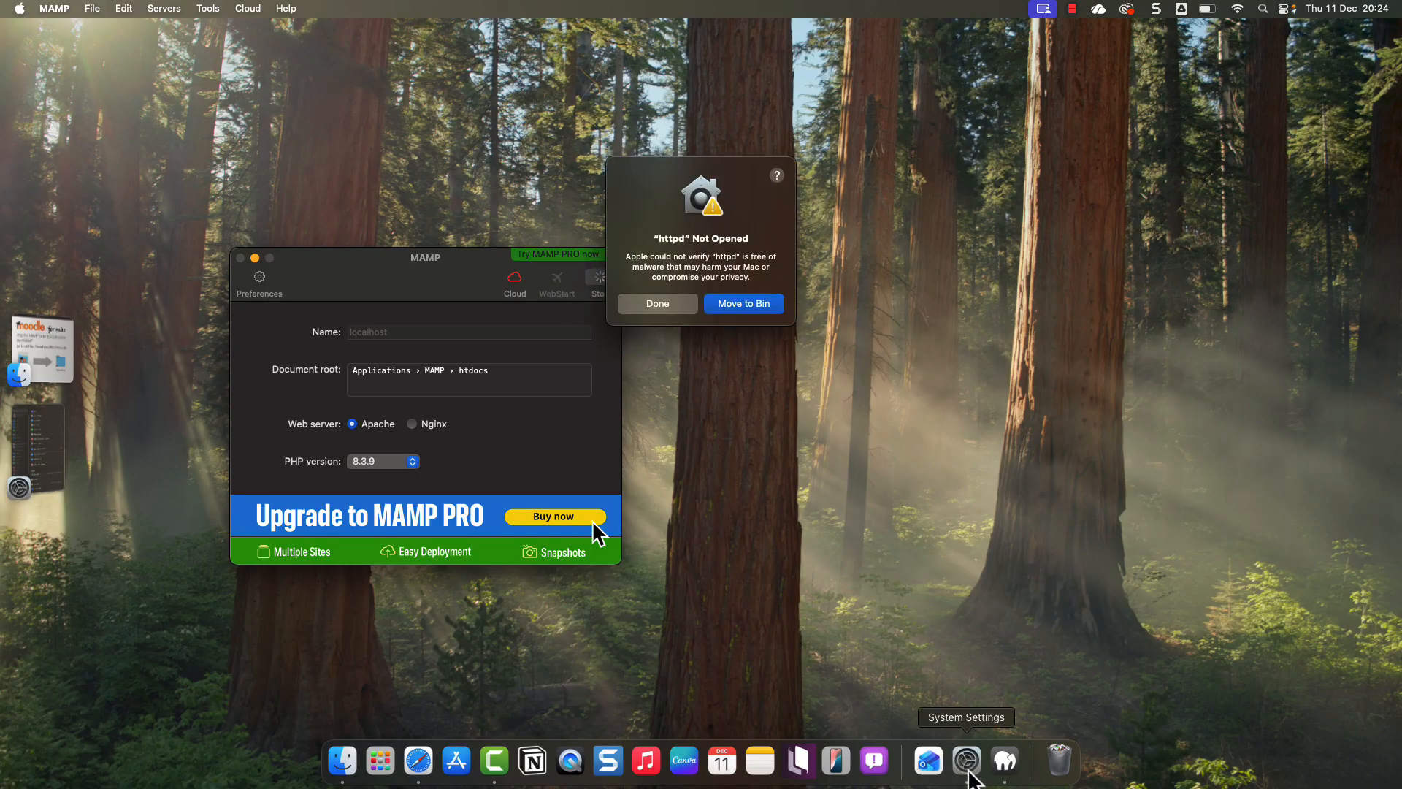
{"action": "scroll", "coordinate": [607, 569], "scroll_direction": "down", "scroll_amount": 2}
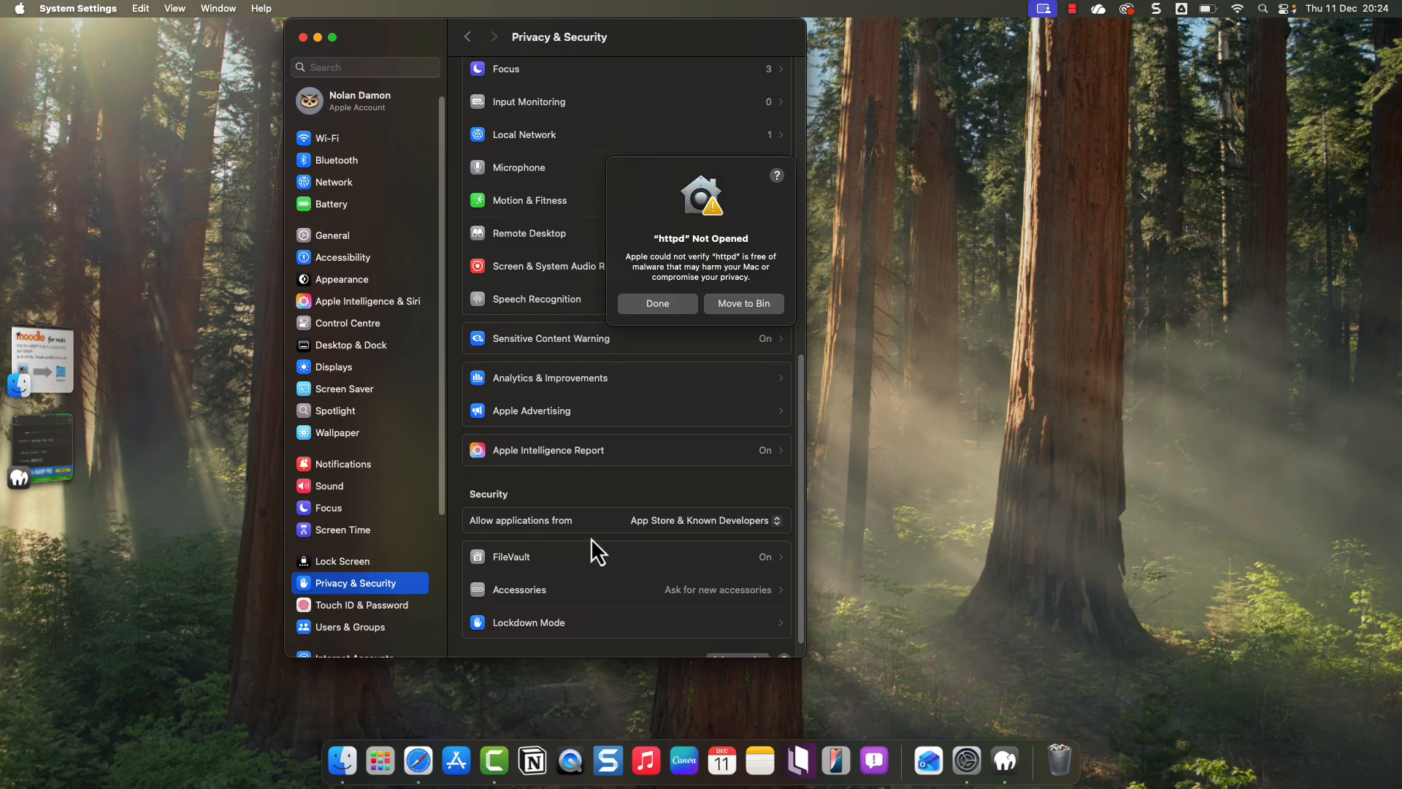
{"action": "scroll", "coordinate": [567, 544], "scroll_direction": "up", "scroll_amount": 3}
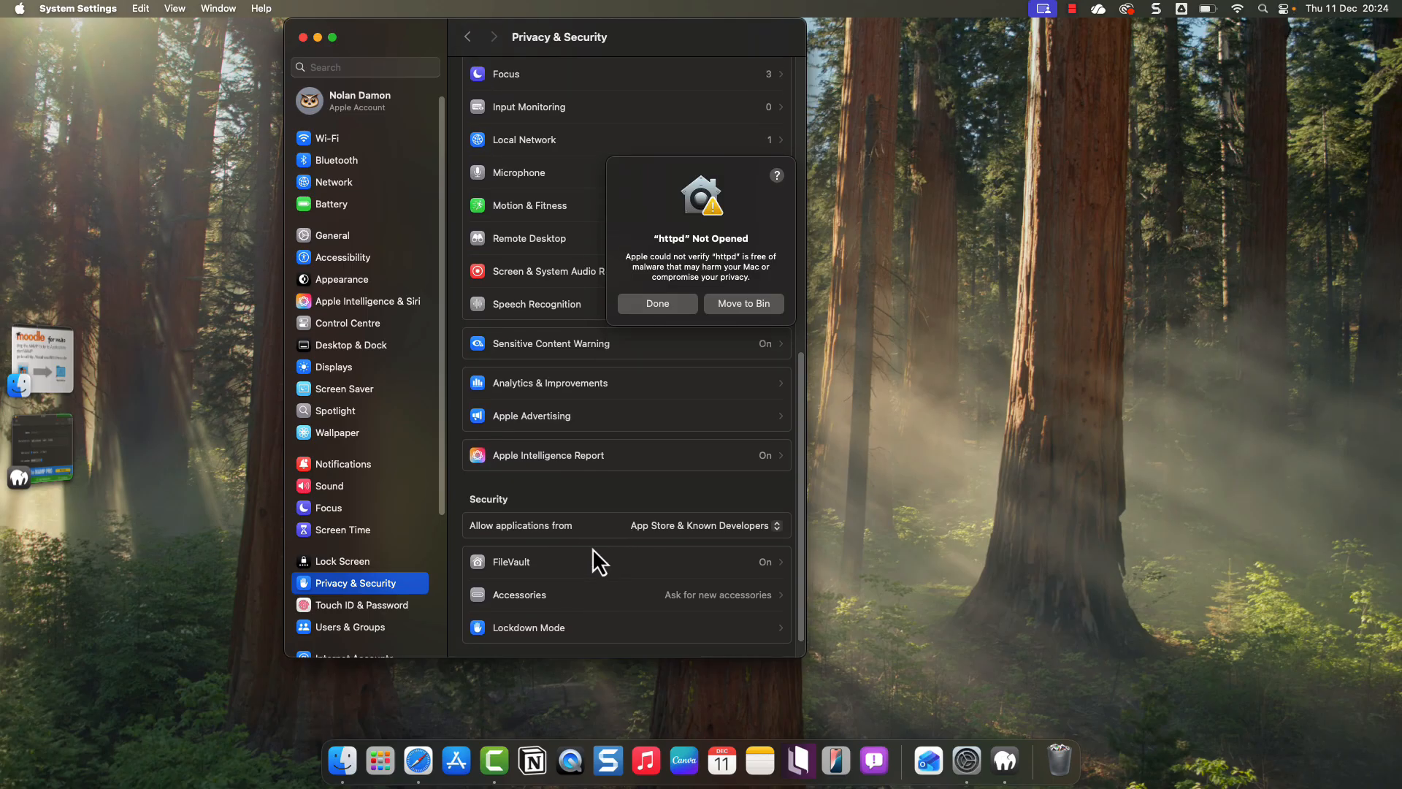
{"action": "left_click", "coordinate": [676, 303]}
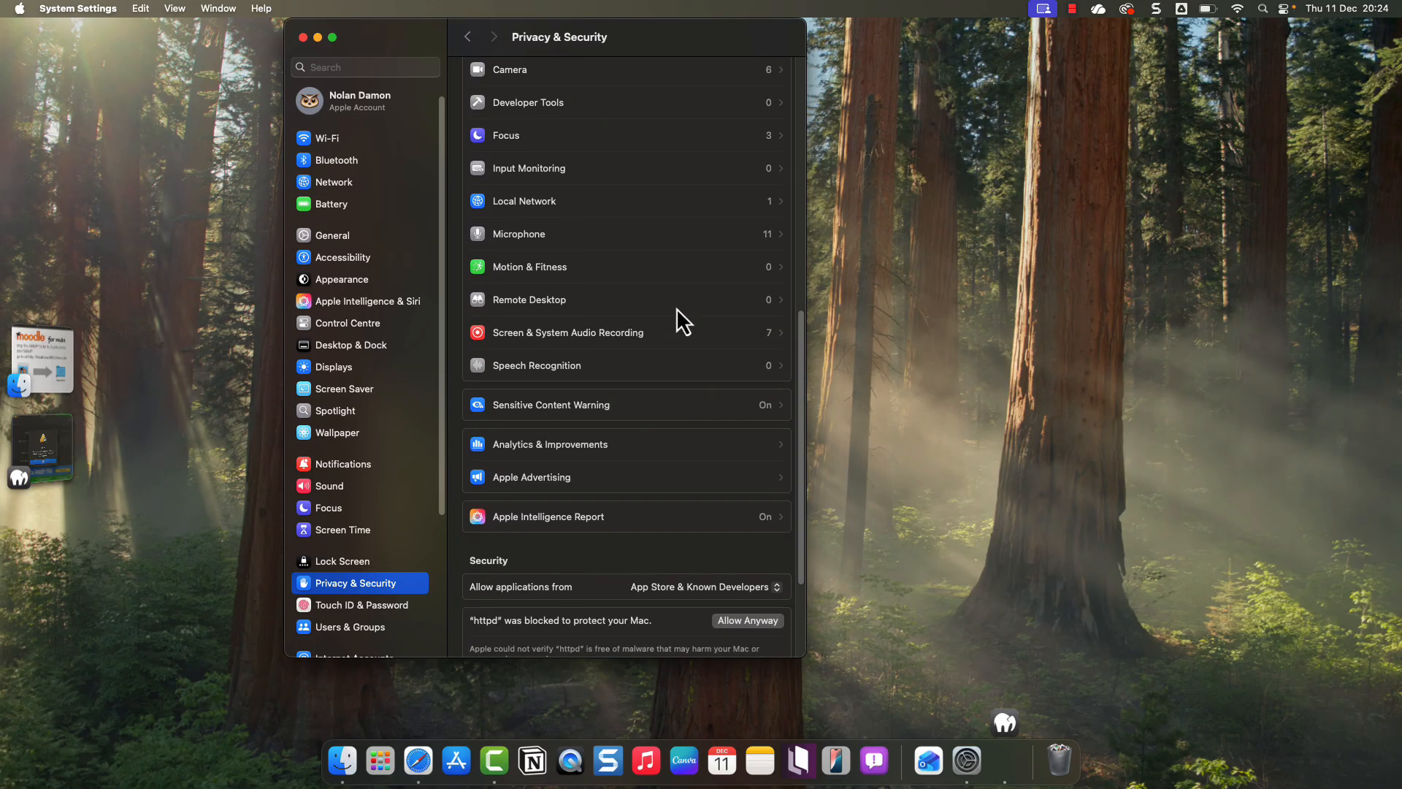
{"action": "scroll", "coordinate": [628, 536], "scroll_direction": "down", "scroll_amount": 2}
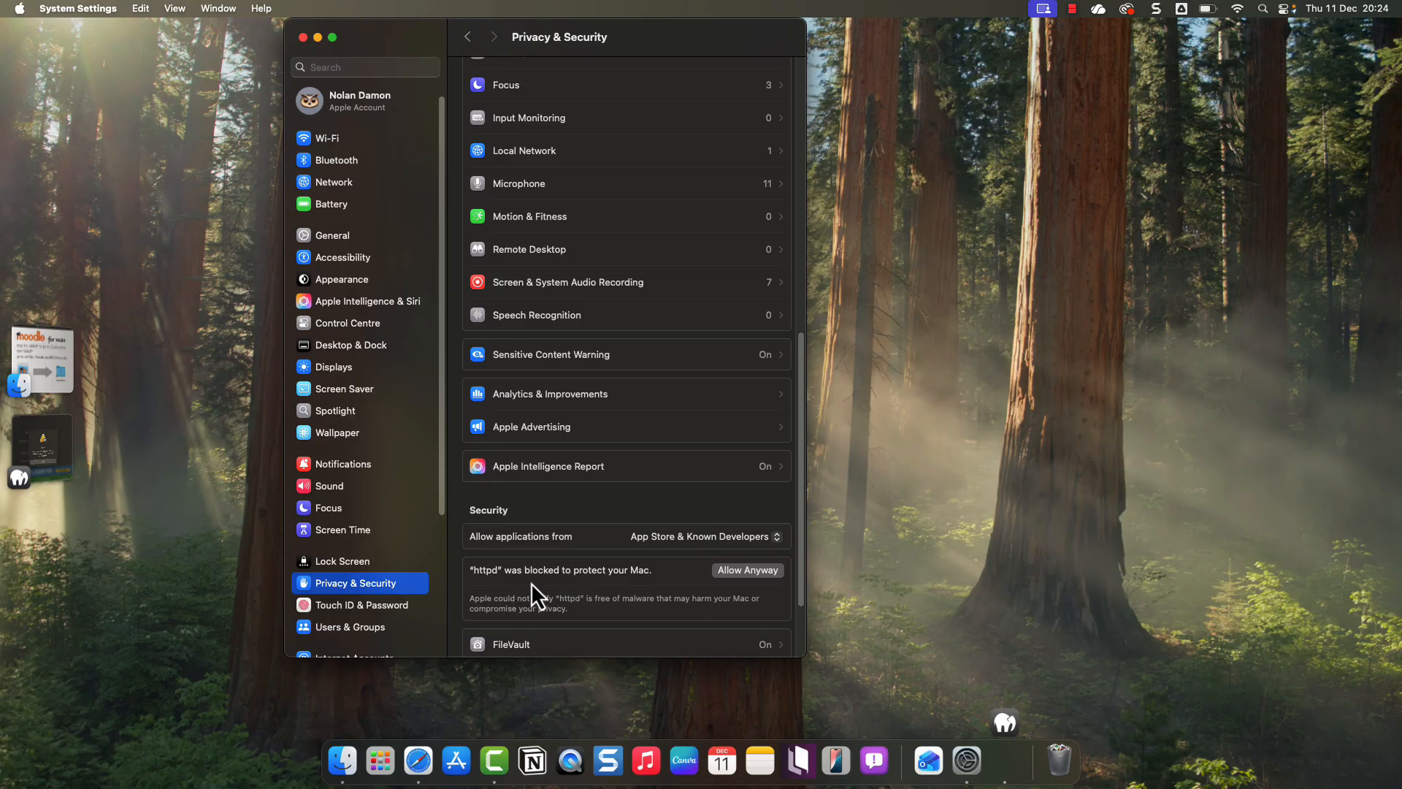
{"action": "left_click", "coordinate": [746, 569]}
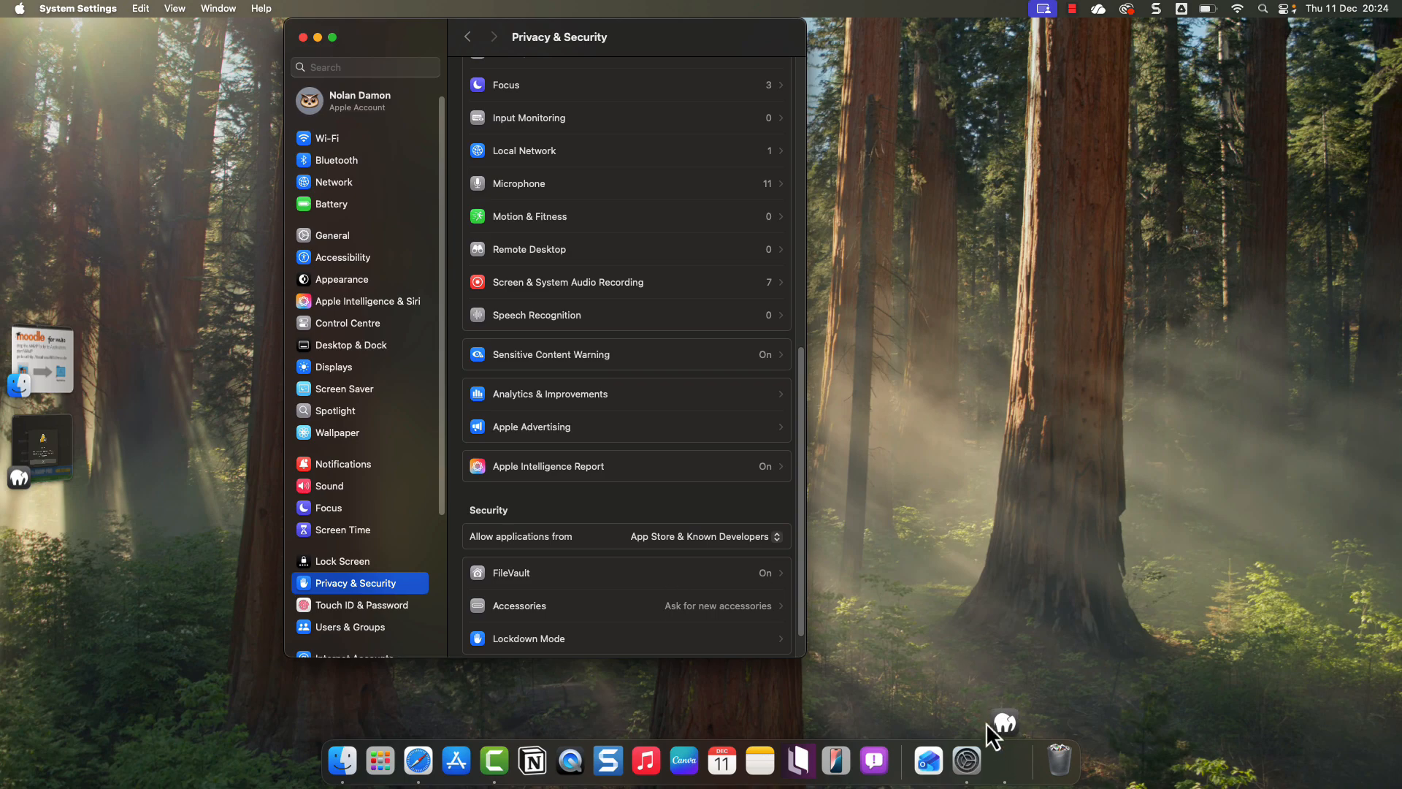
- Dismiss the Apache error, start MAMP's servers, and approve httpd with the administrator password
{"action": "left_click", "coordinate": [1007, 760]}
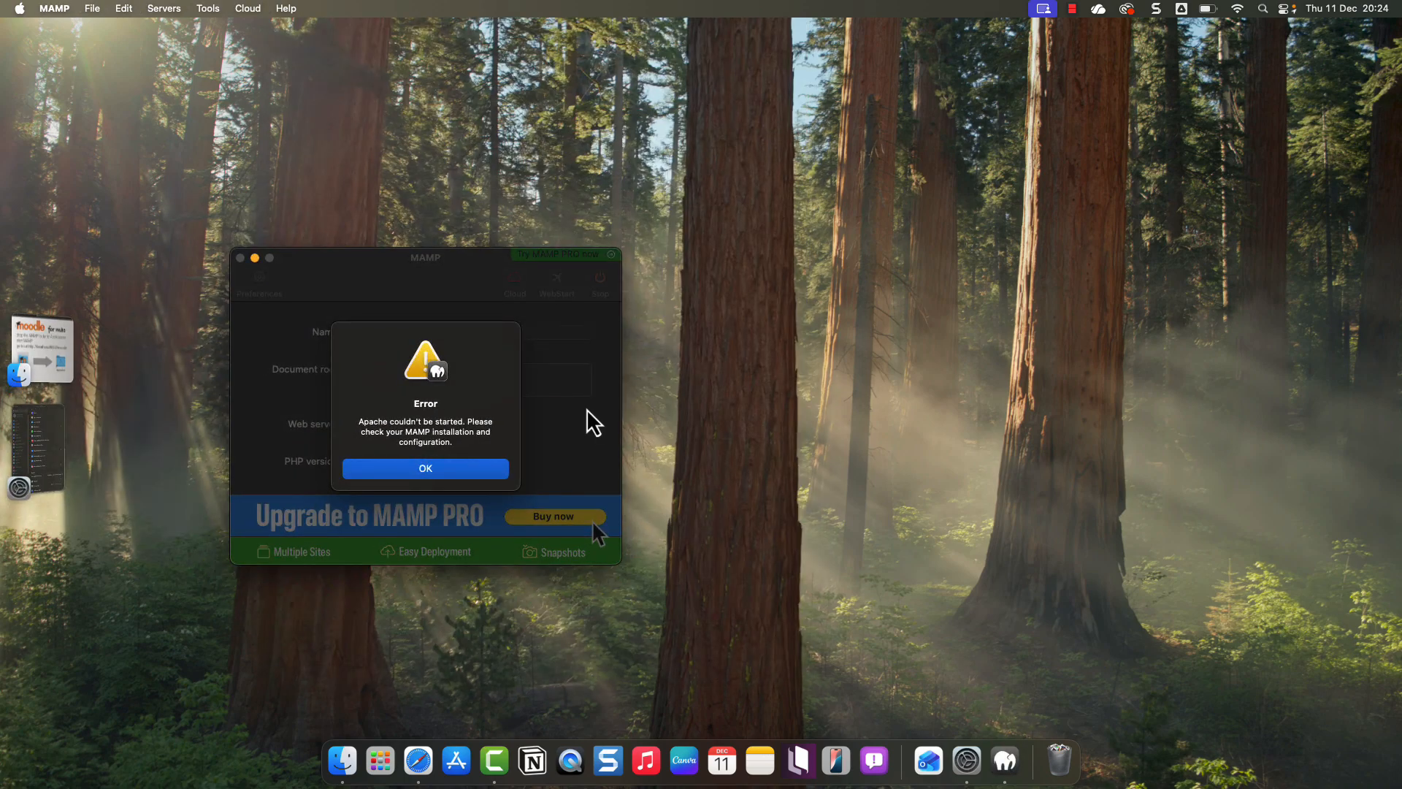
{"action": "left_click", "coordinate": [447, 473]}
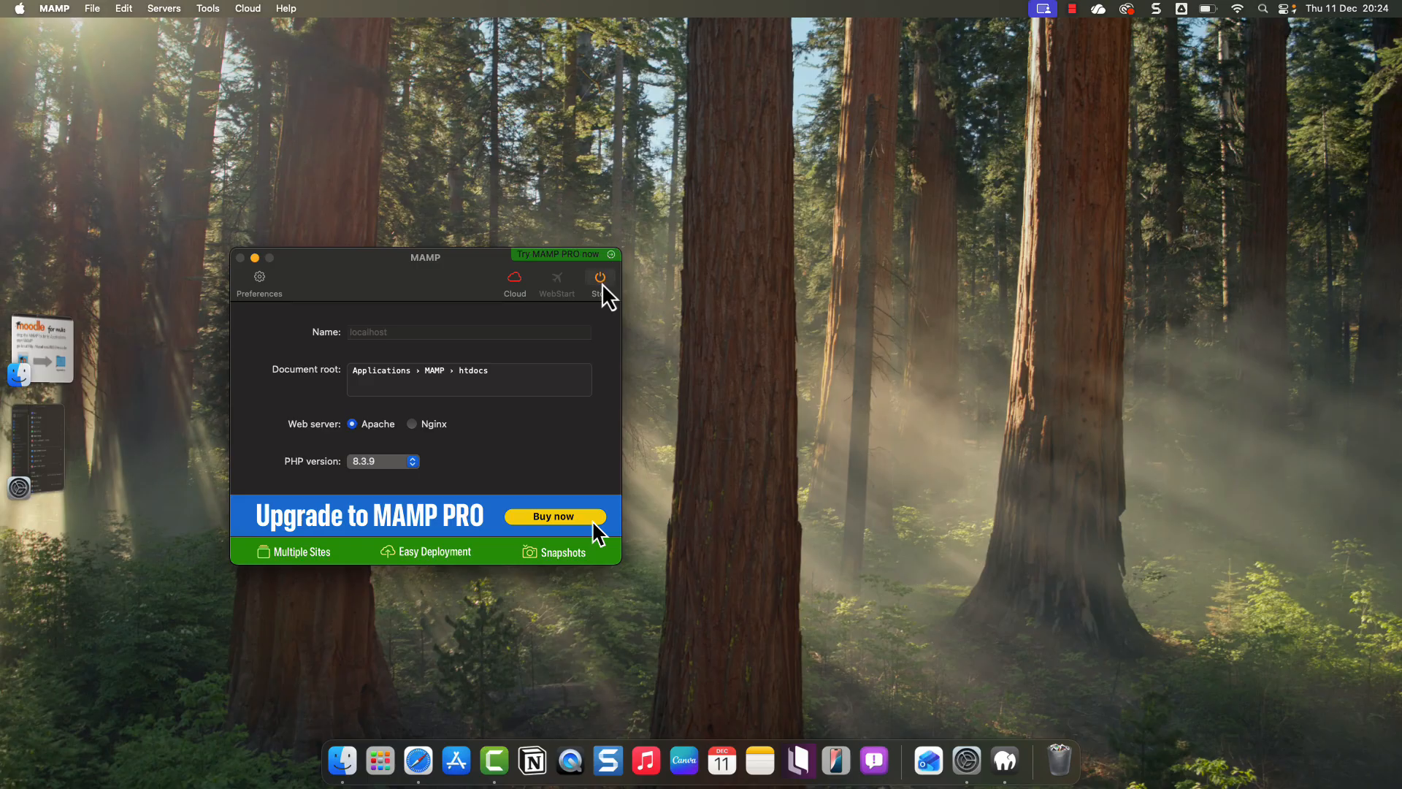
{"action": "left_click", "coordinate": [602, 285]}
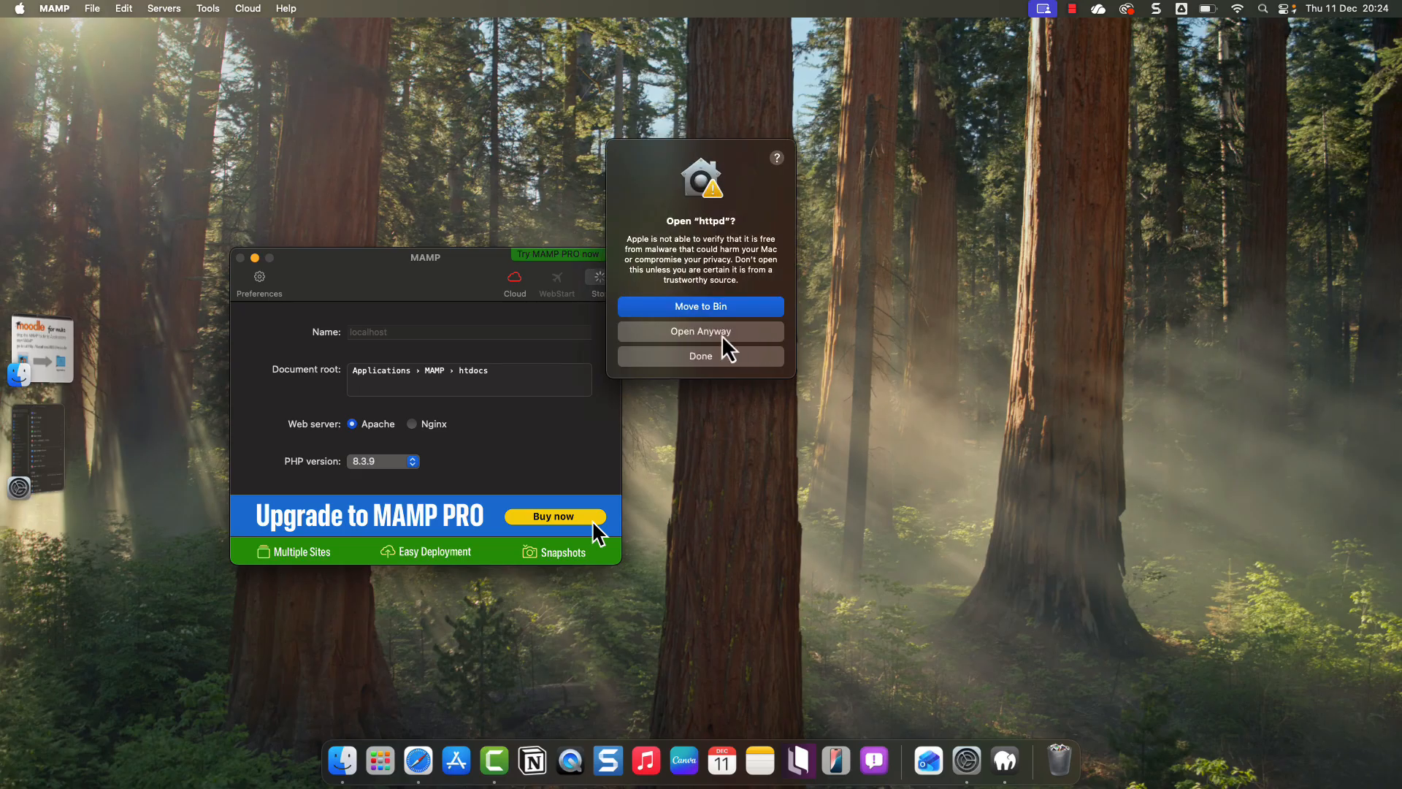
{"action": "left_click", "coordinate": [729, 336]}
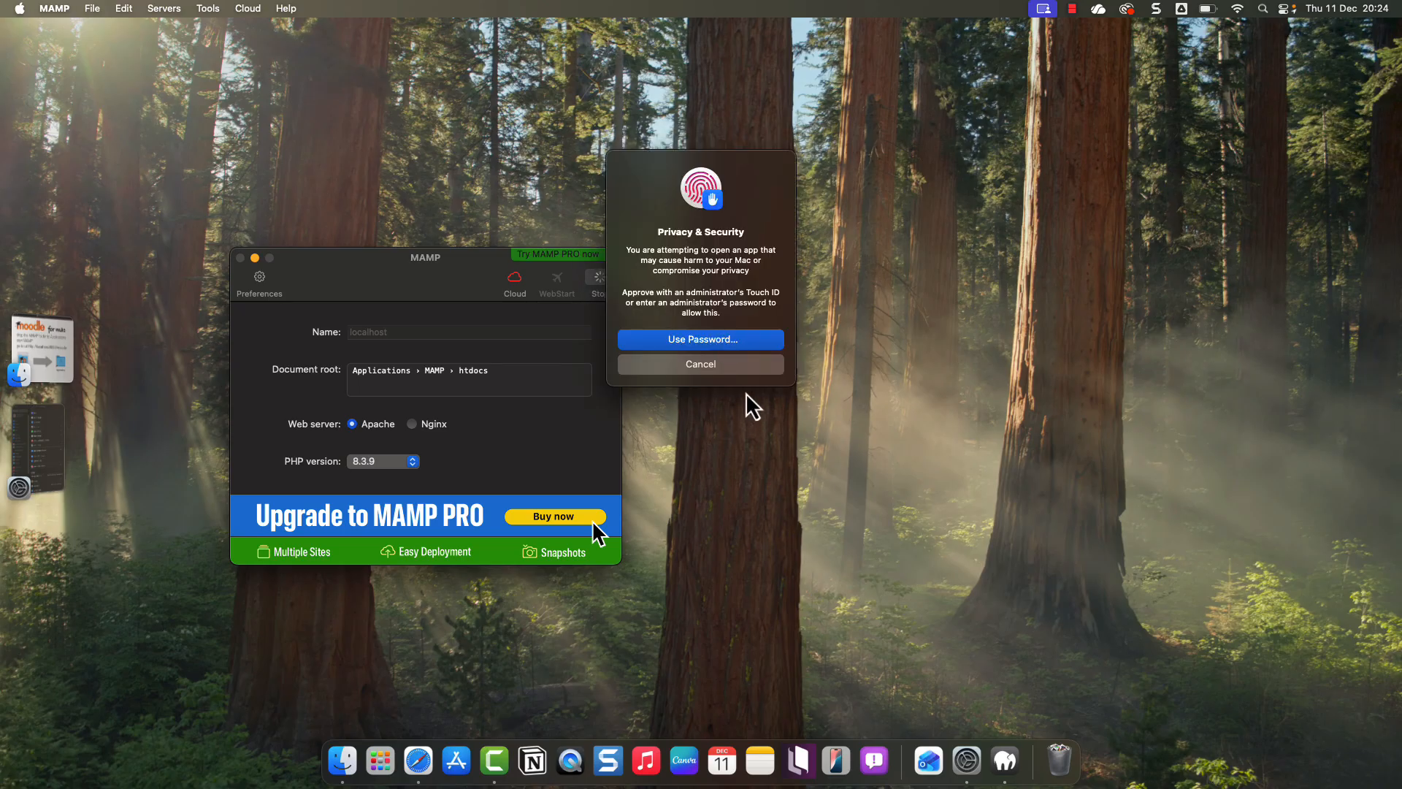
{"action": "left_click", "coordinate": [738, 340]}
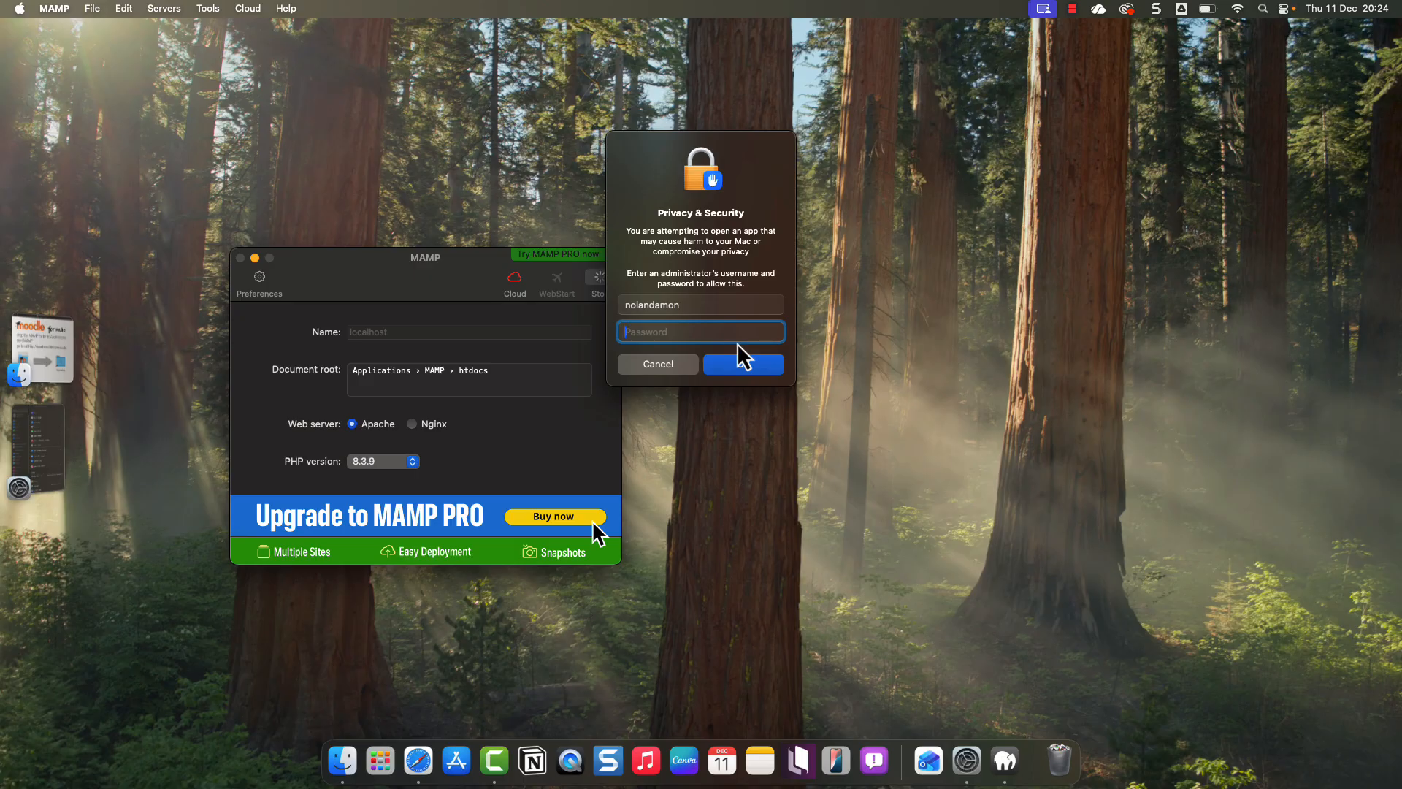
{"action": "type", "text": "••"}
- Confirm the admin authorization, then load localhost:8888/moodle in Safari
{"action": "left_click", "coordinate": [754, 363]}
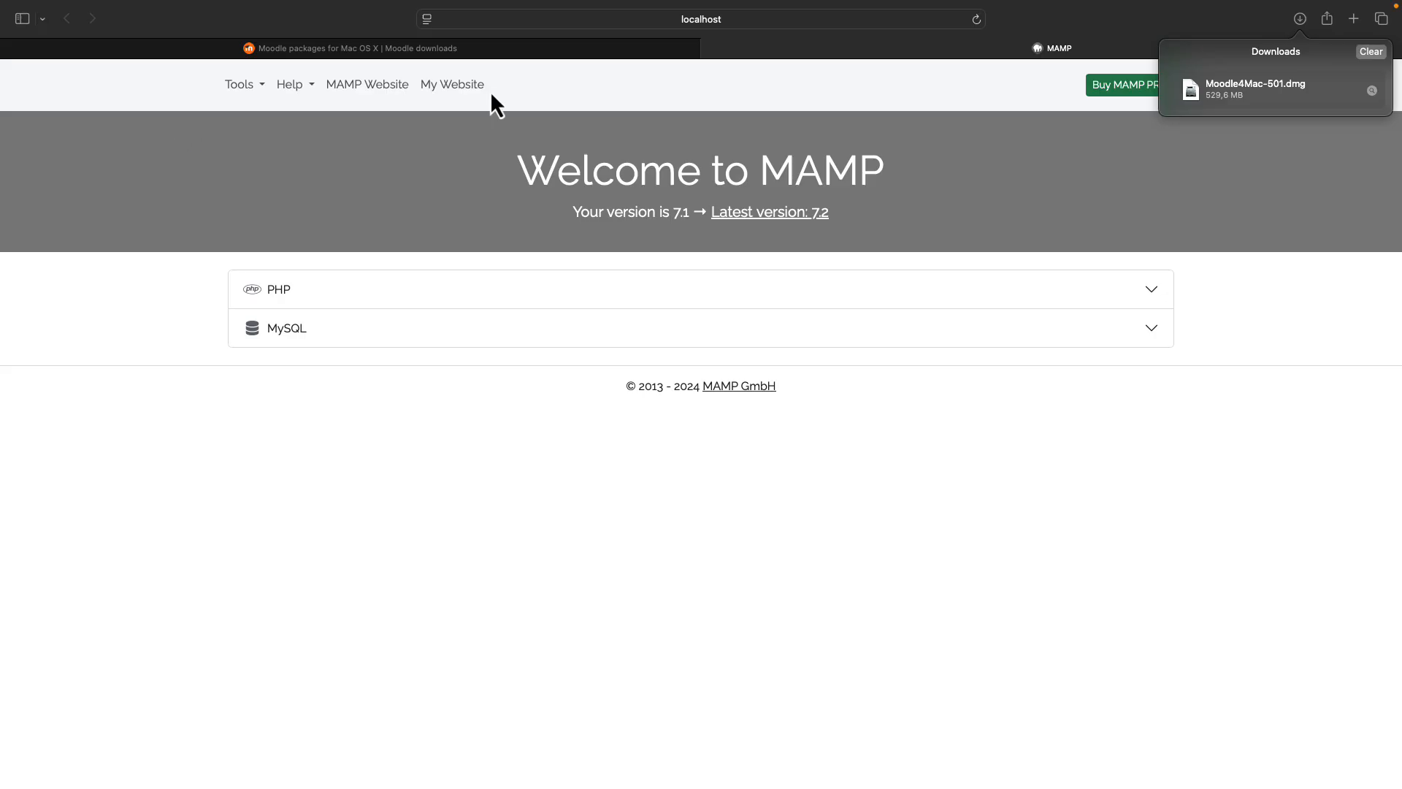
{"action": "left_click", "coordinate": [761, 20]}
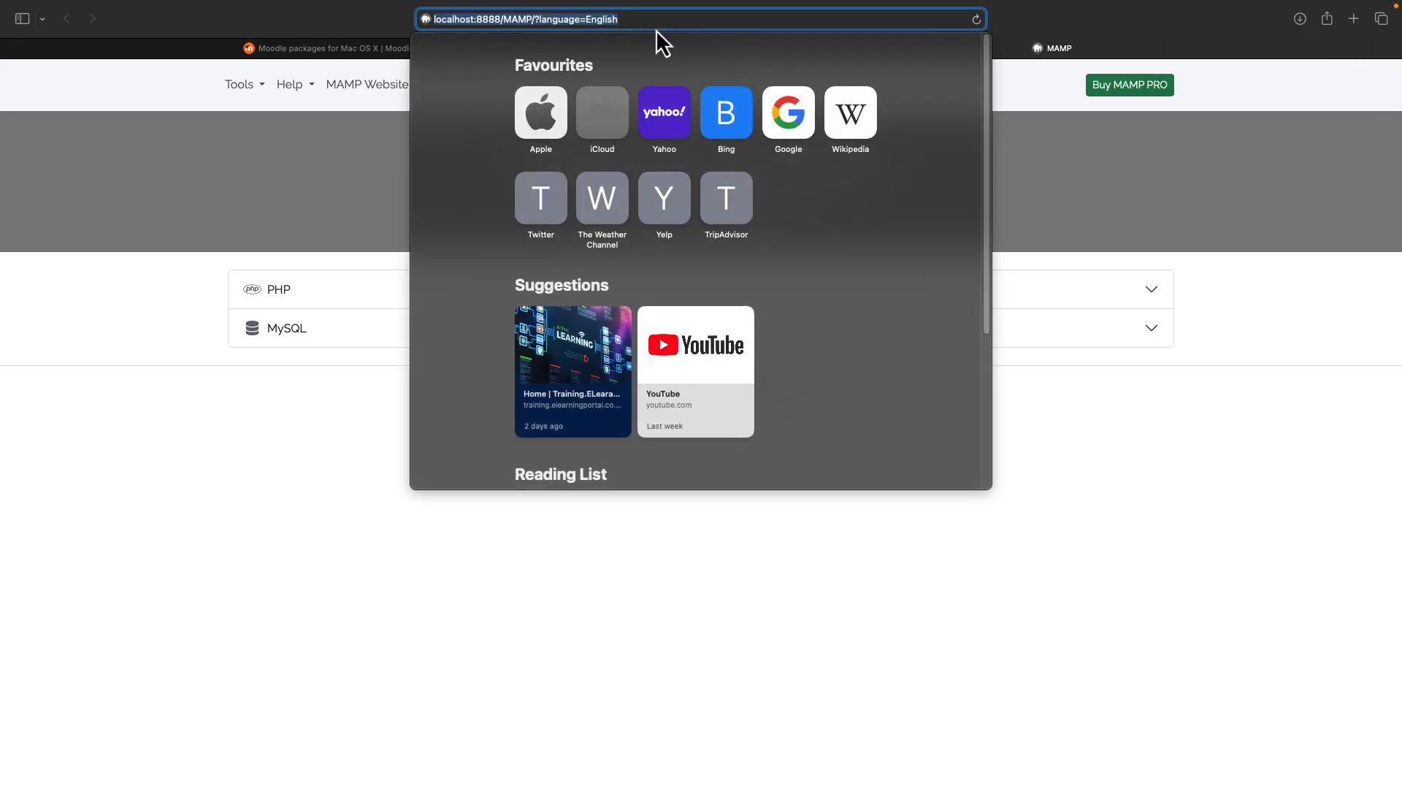
{"action": "left_click", "coordinate": [645, 24]}
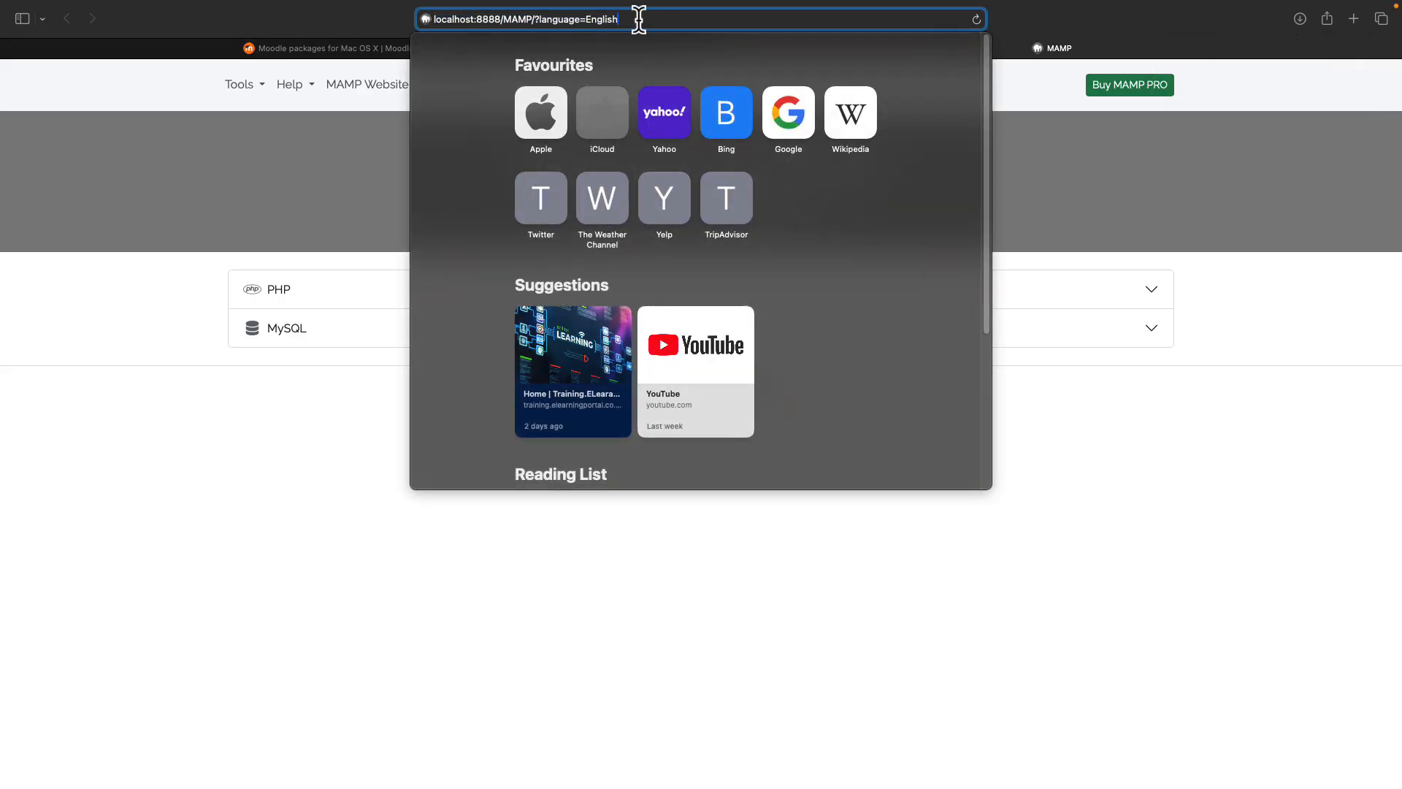
{"action": "left_click_drag", "start_coordinate": [637, 20], "coordinate": [503, 20]}
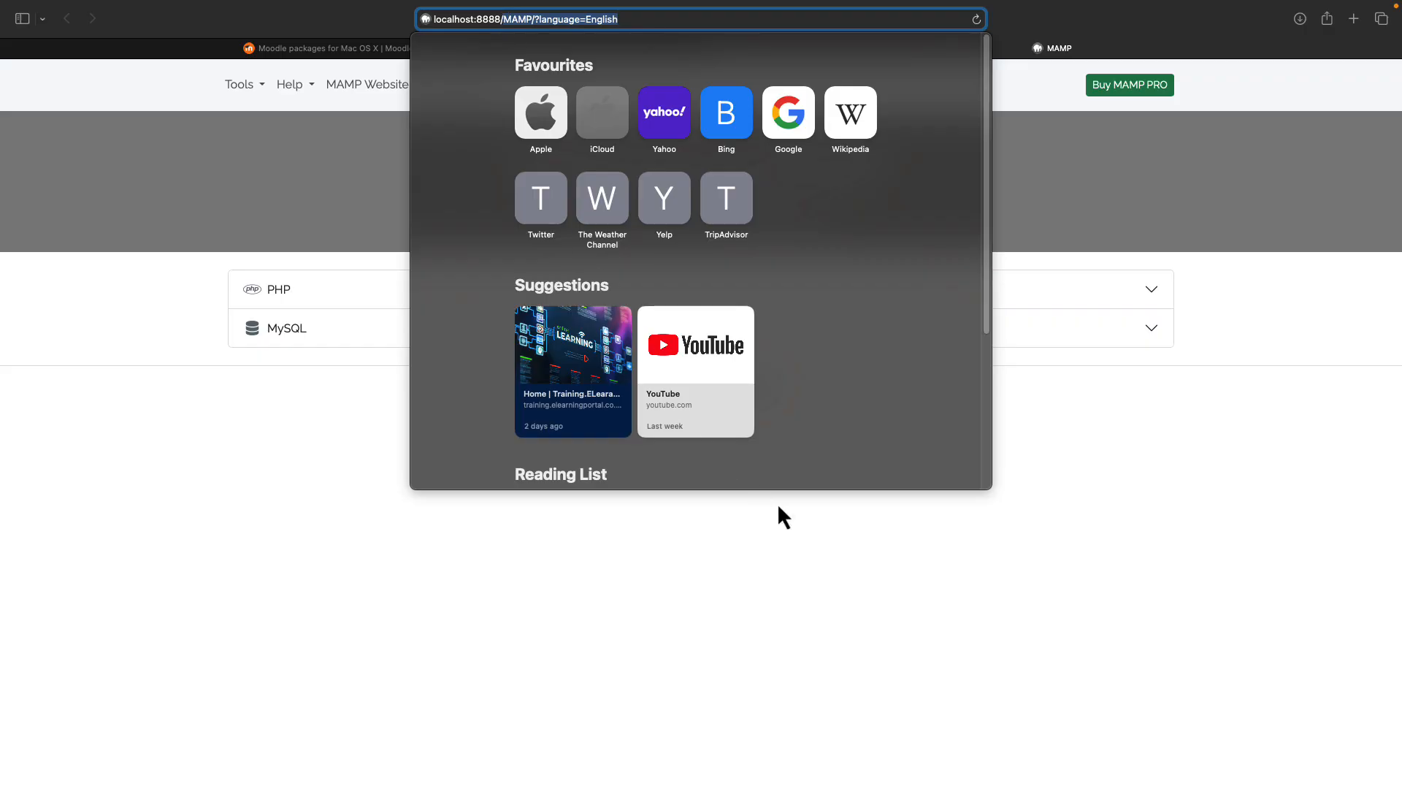
{"action": "type", "text": "moodle"}
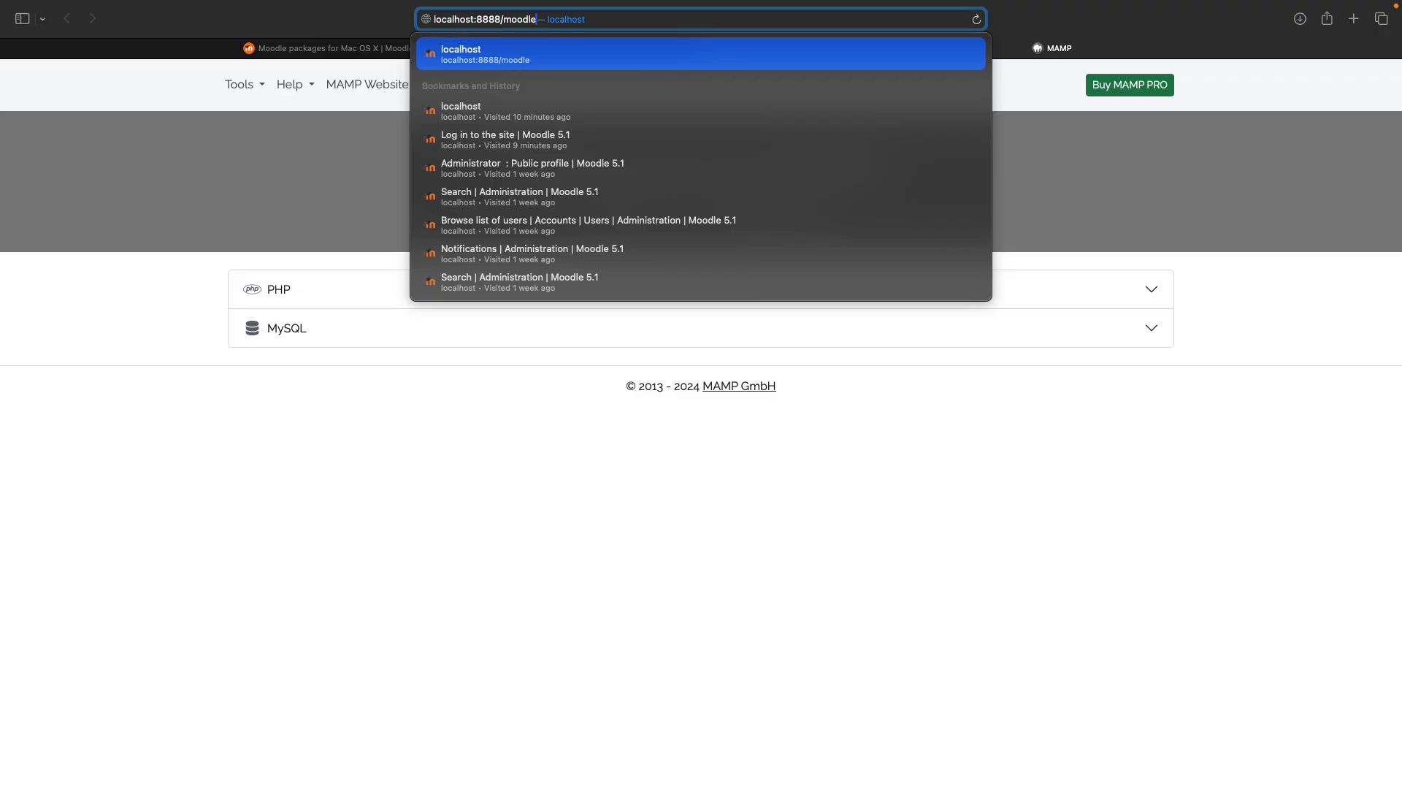
{"action": "key", "text": "Return"}
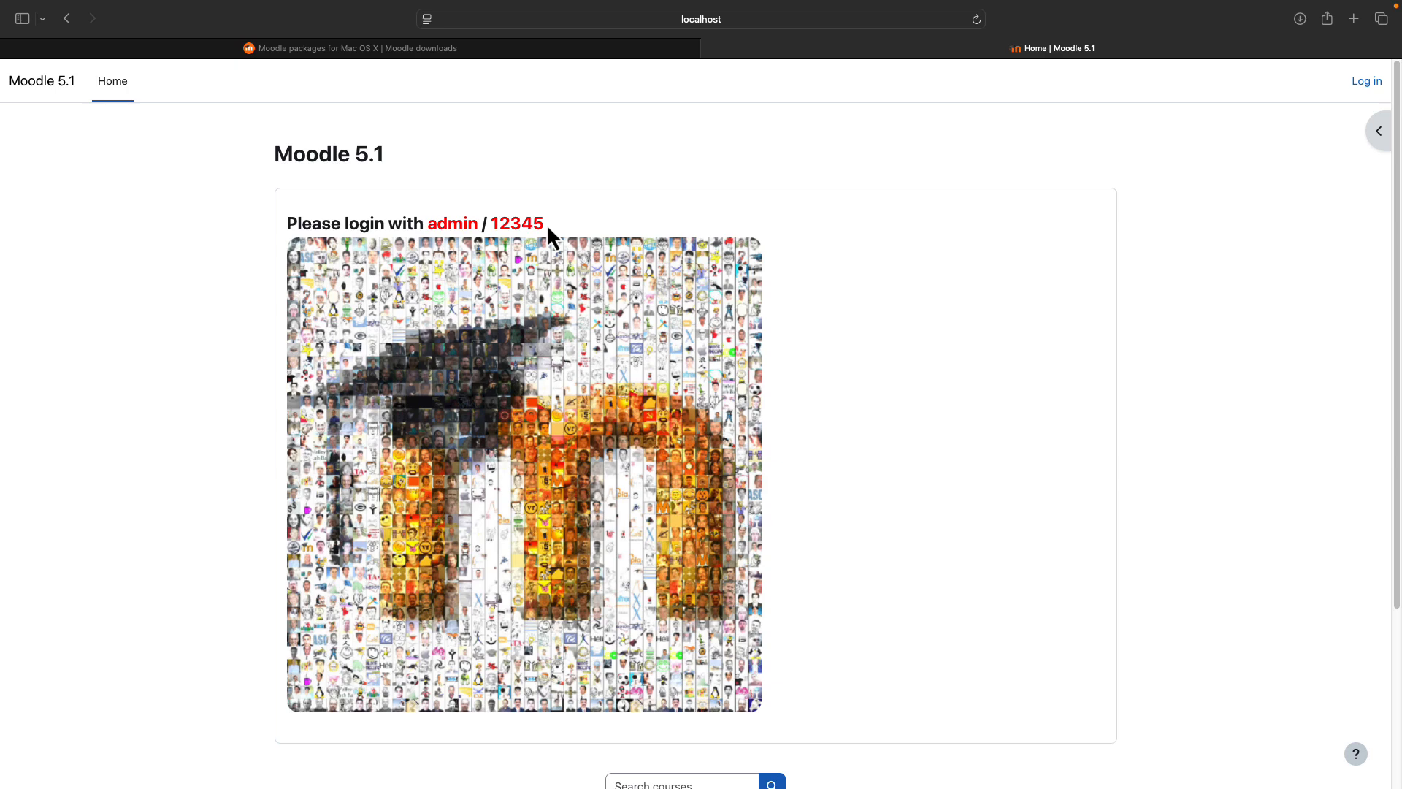
- Log in to Moodle with the administrator username and password, declining Safari's password update
{"action": "left_click", "coordinate": [1365, 83]}
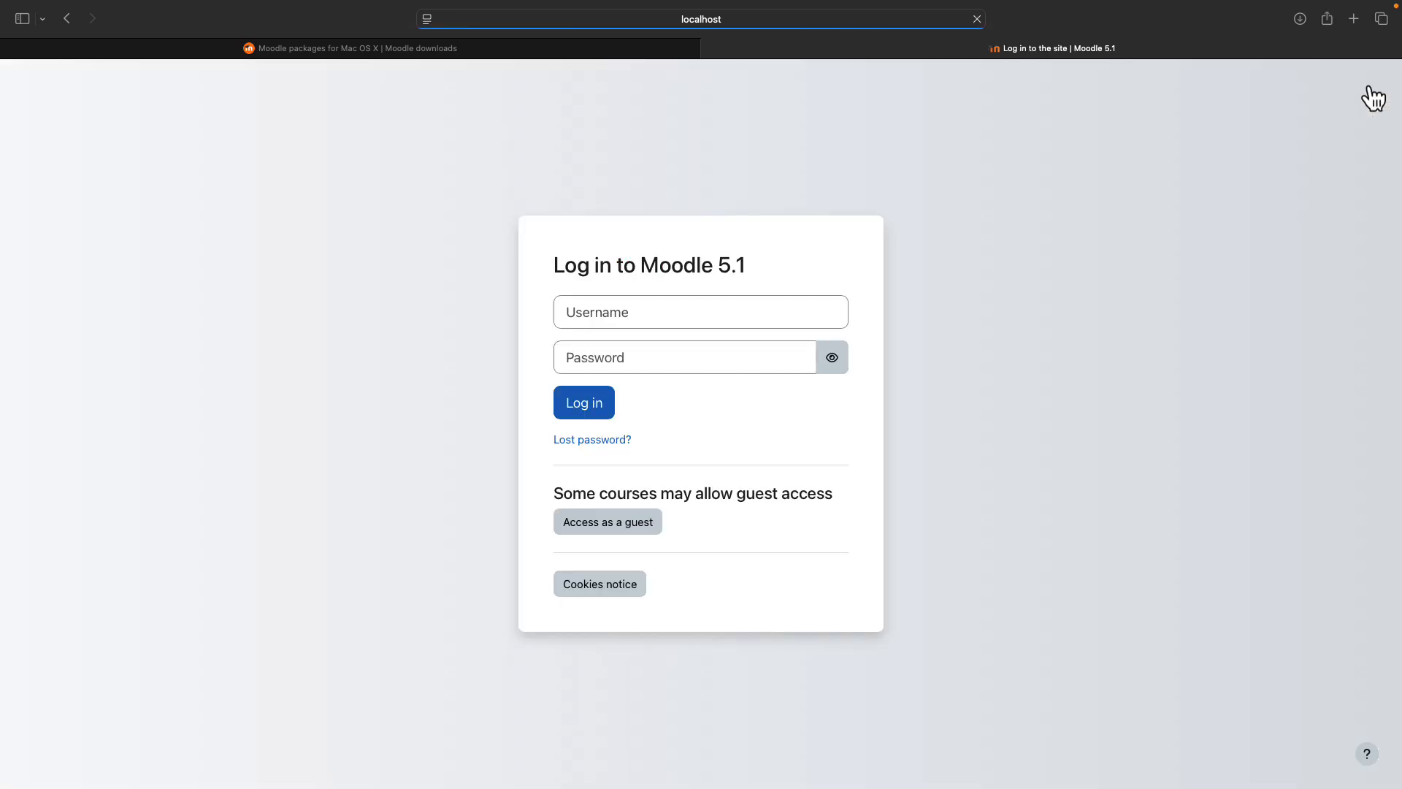
{"action": "type", "text": "admin"}
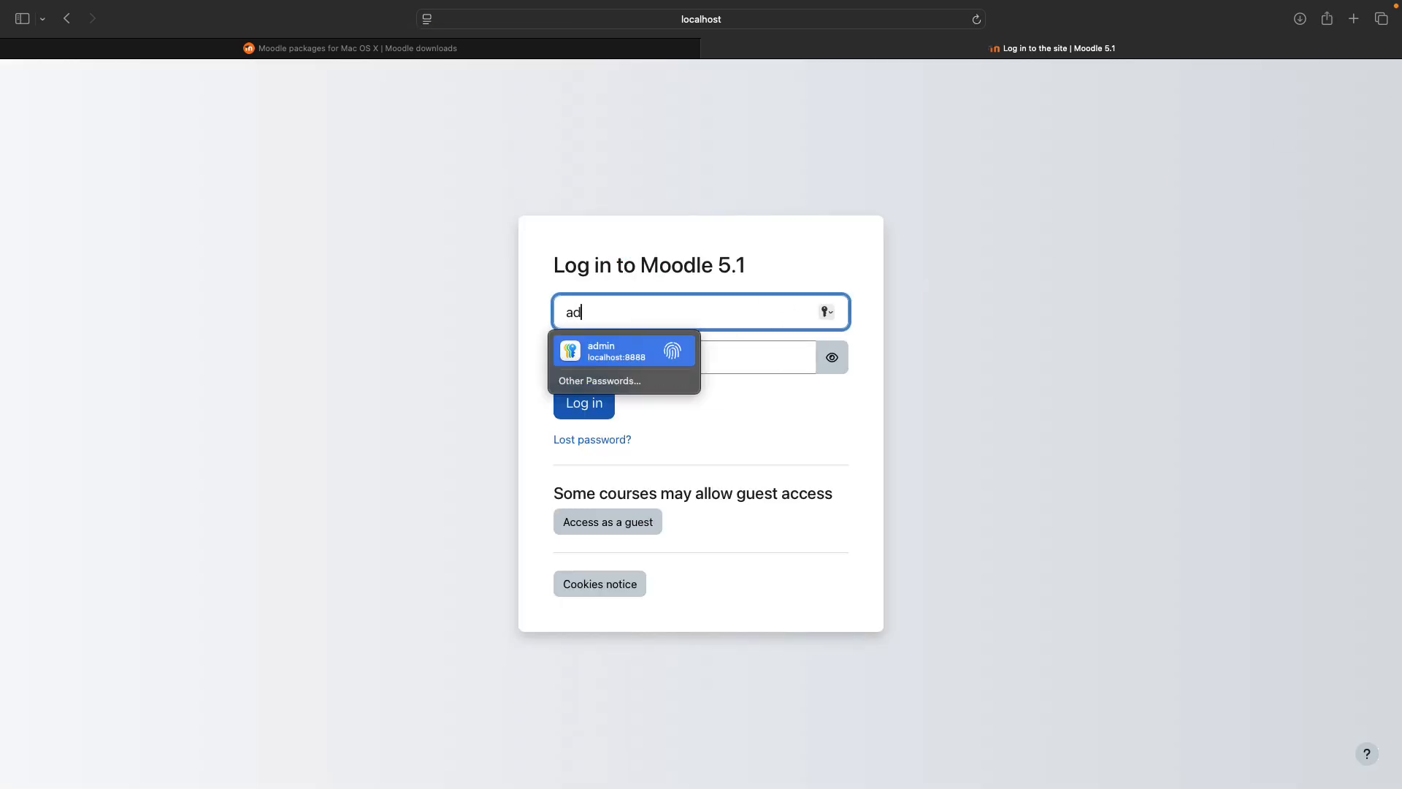
{"action": "left_click", "coordinate": [752, 354]}
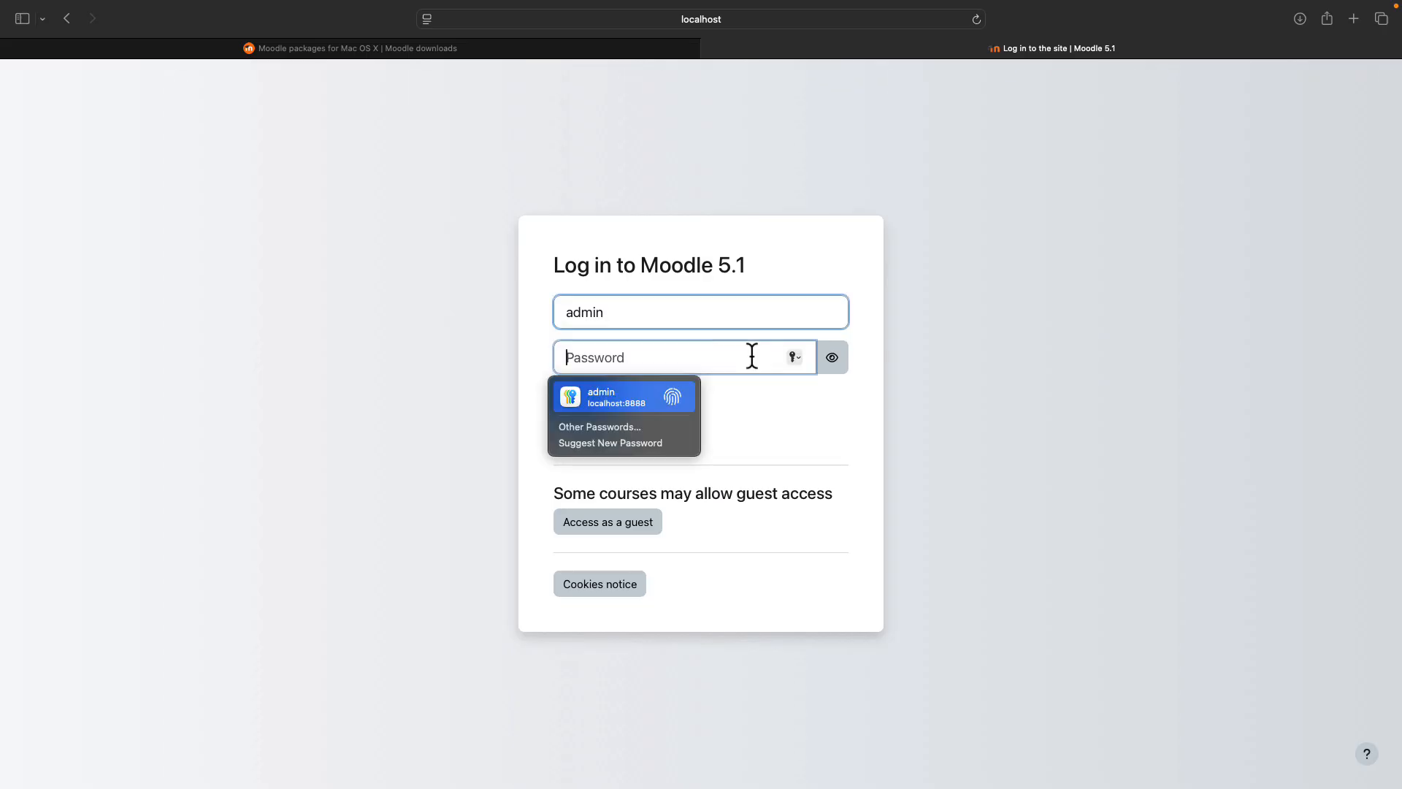
{"action": "type", "text": "12345"}
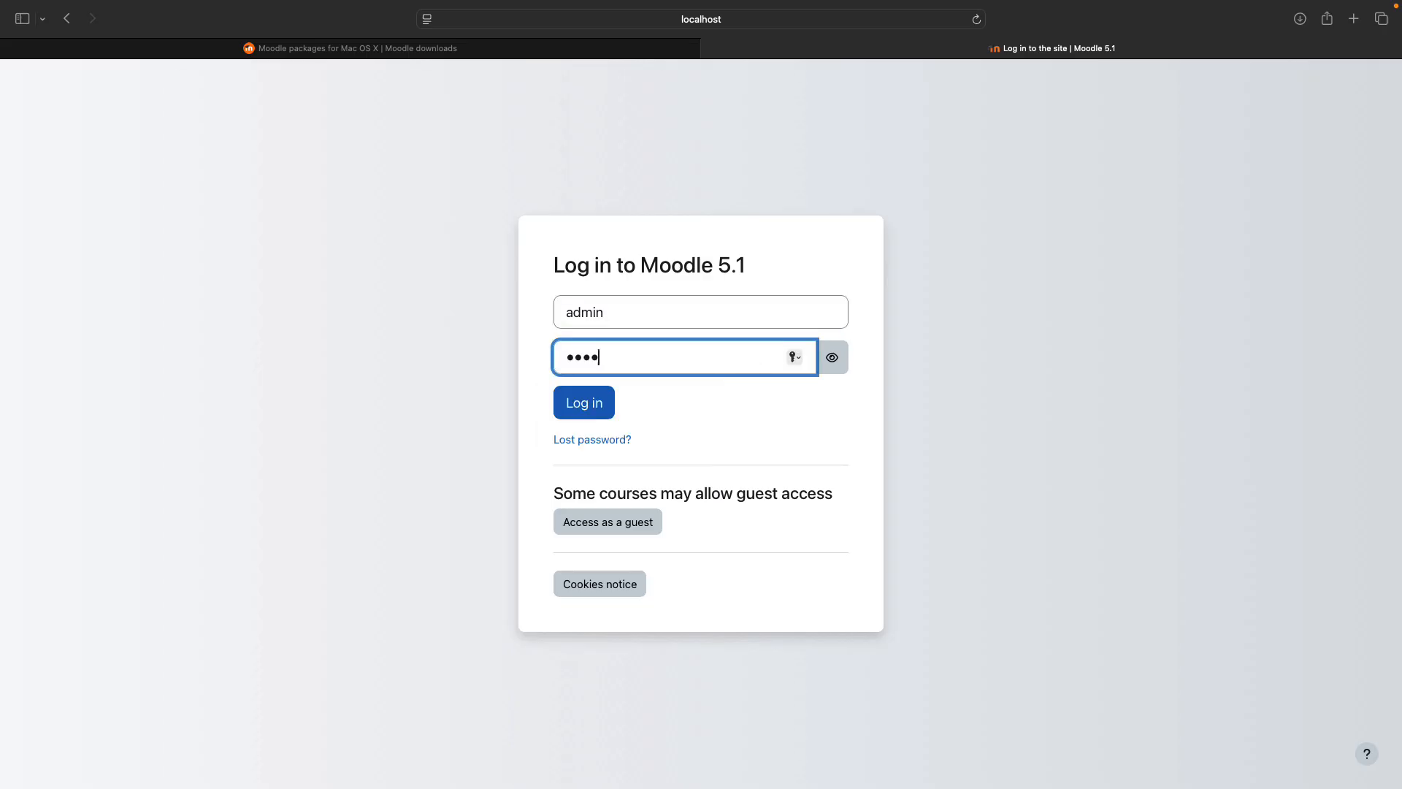
{"action": "left_click", "coordinate": [588, 408]}
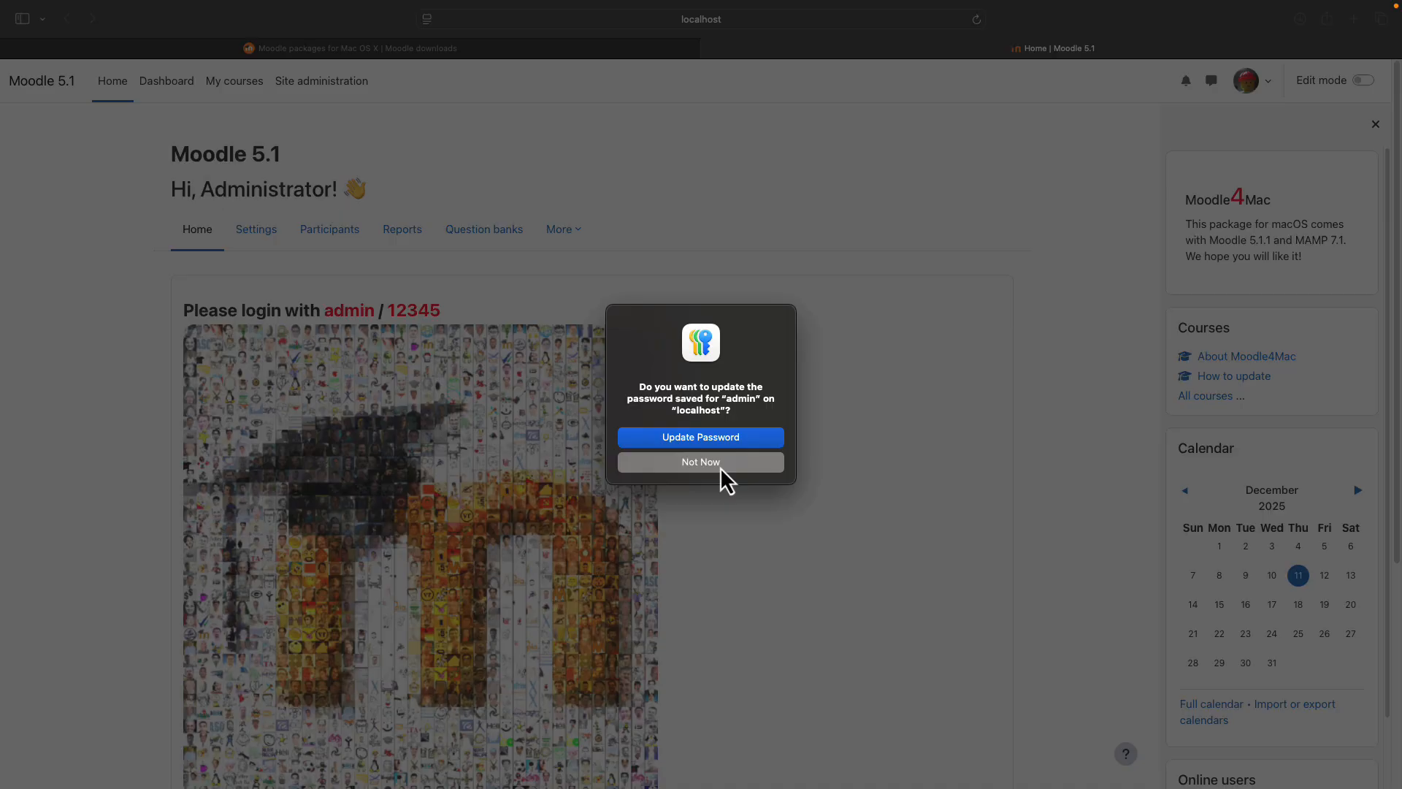
{"action": "left_click", "coordinate": [720, 466]}
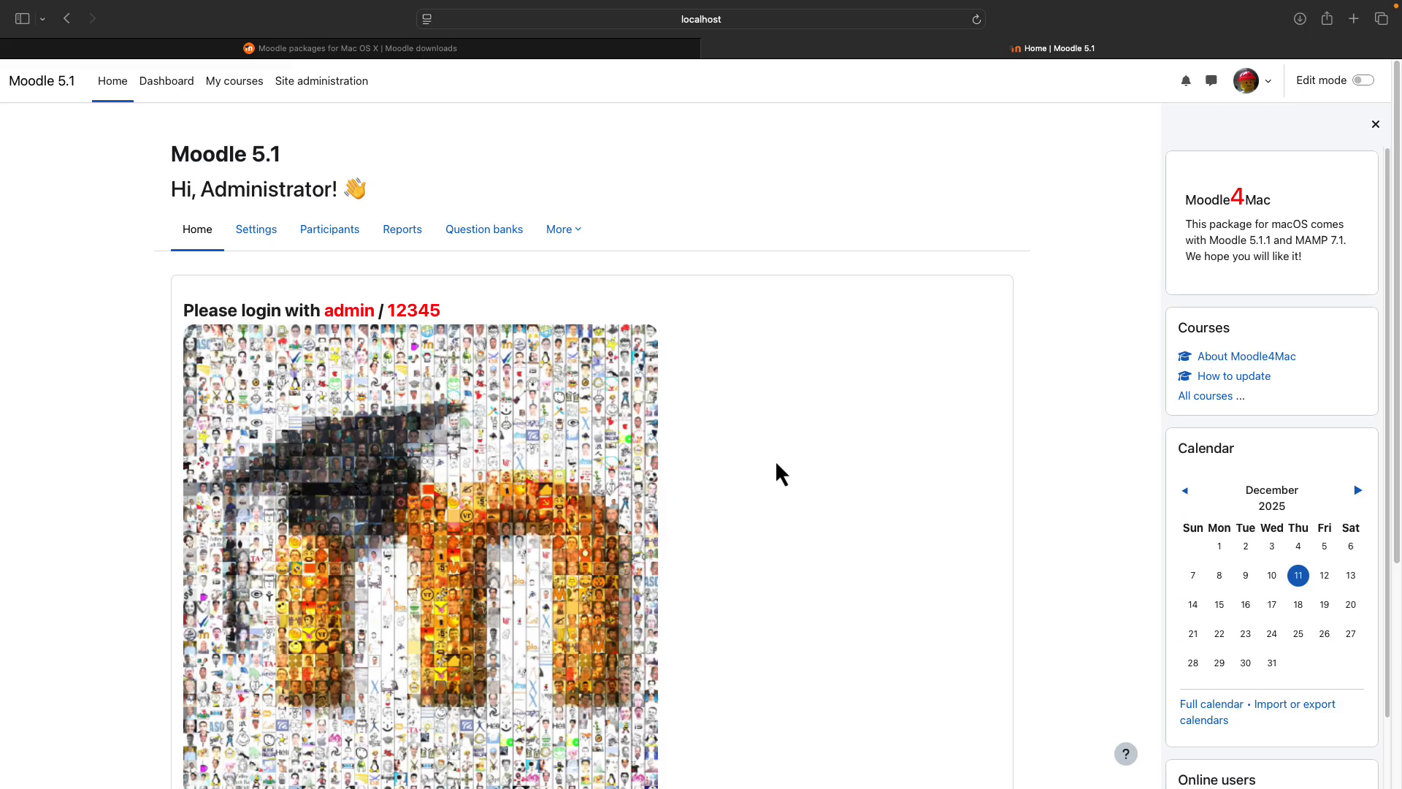
- Delete the Test user from Site administration > Users > Browse list of users
{"action": "left_click", "coordinate": [337, 93]}
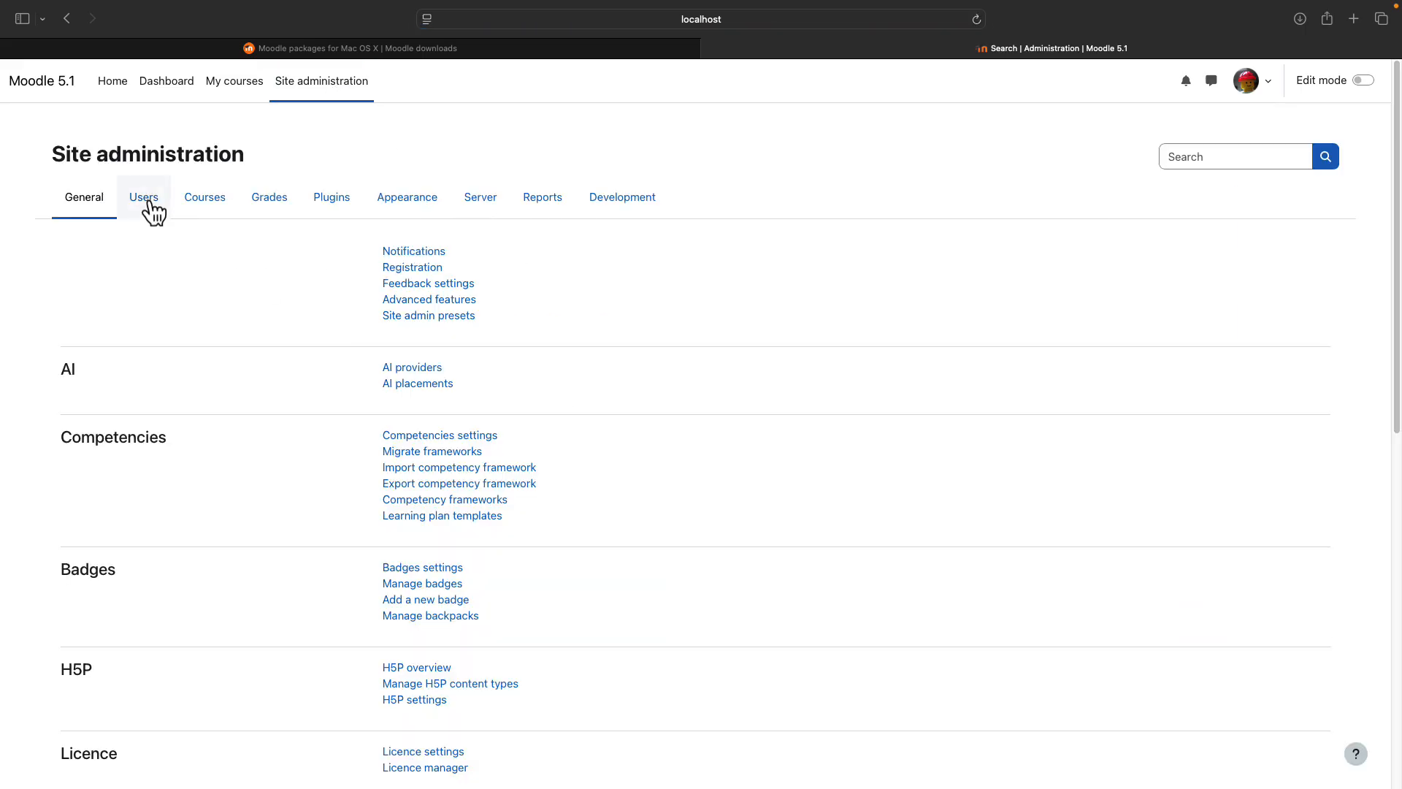
{"action": "left_click", "coordinate": [150, 212]}
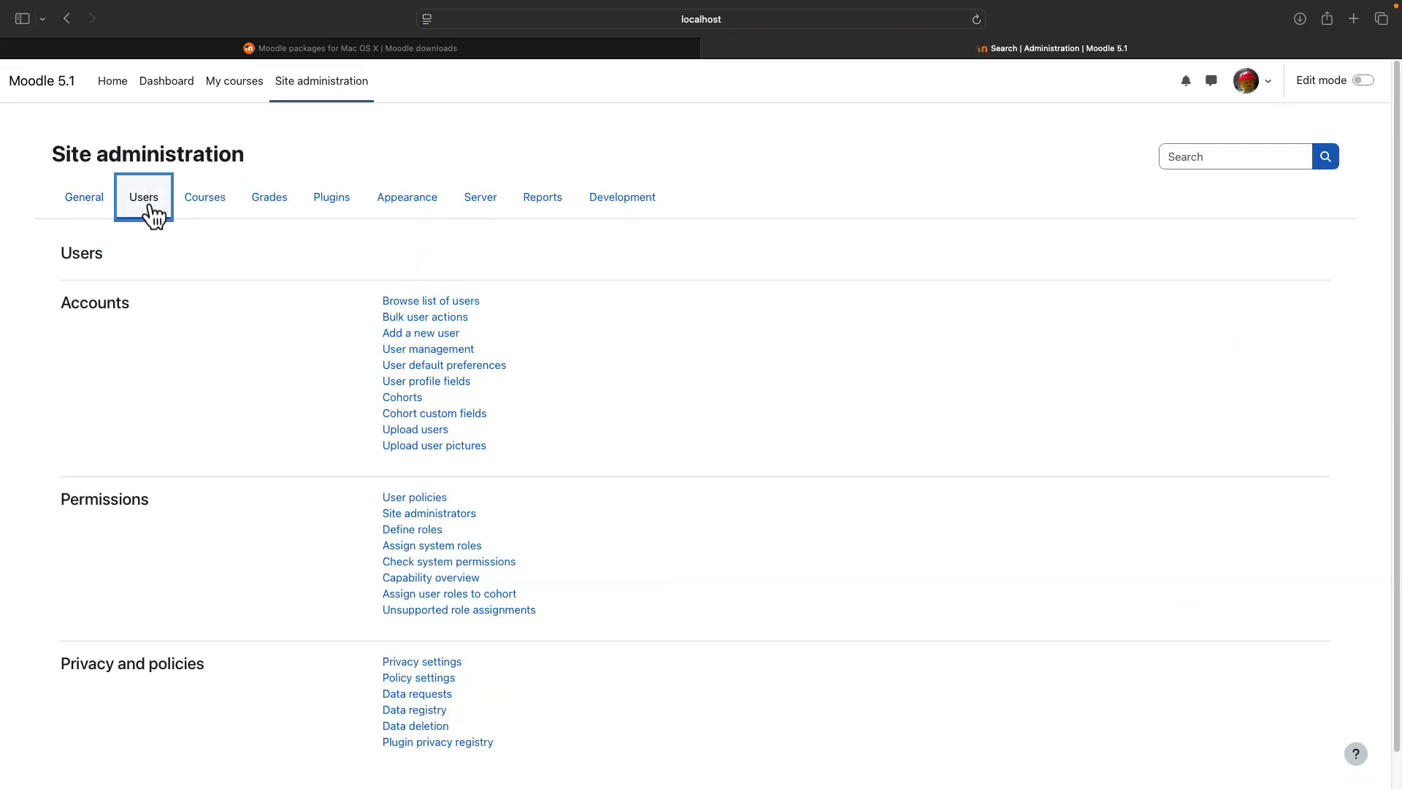
{"action": "left_click", "coordinate": [454, 301]}
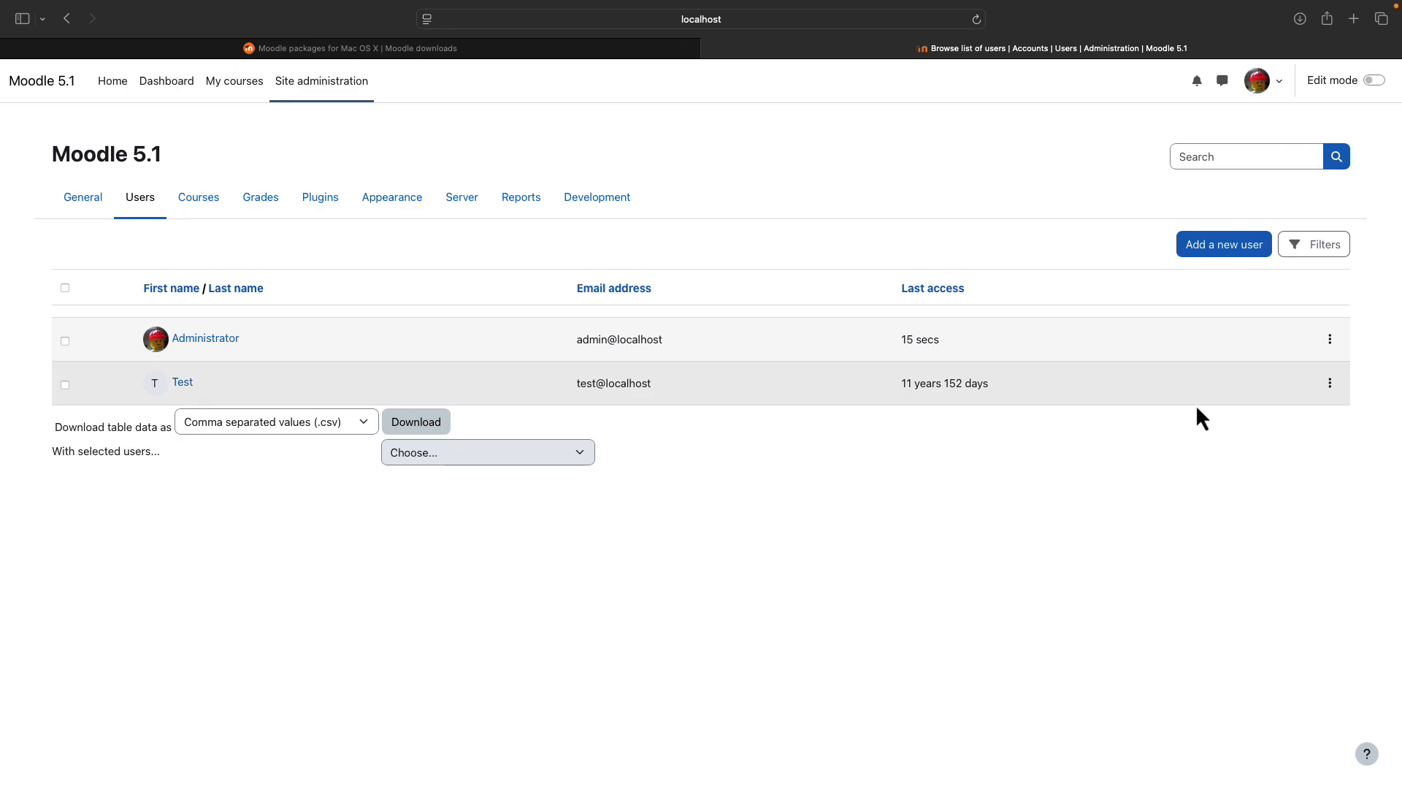
{"action": "left_click", "coordinate": [1327, 390]}
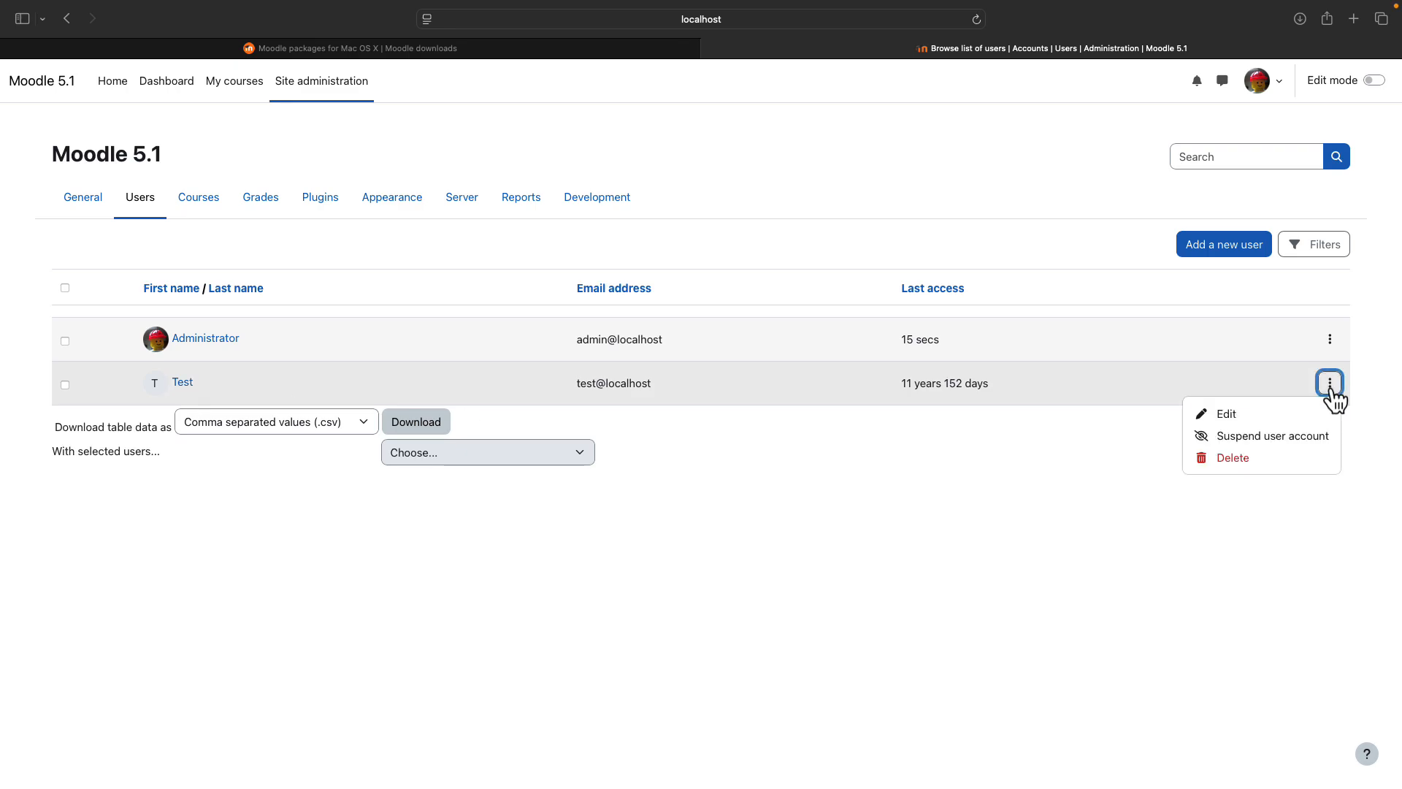
{"action": "left_click", "coordinate": [1265, 459]}
{"action": "left_click", "coordinate": [852, 228]}
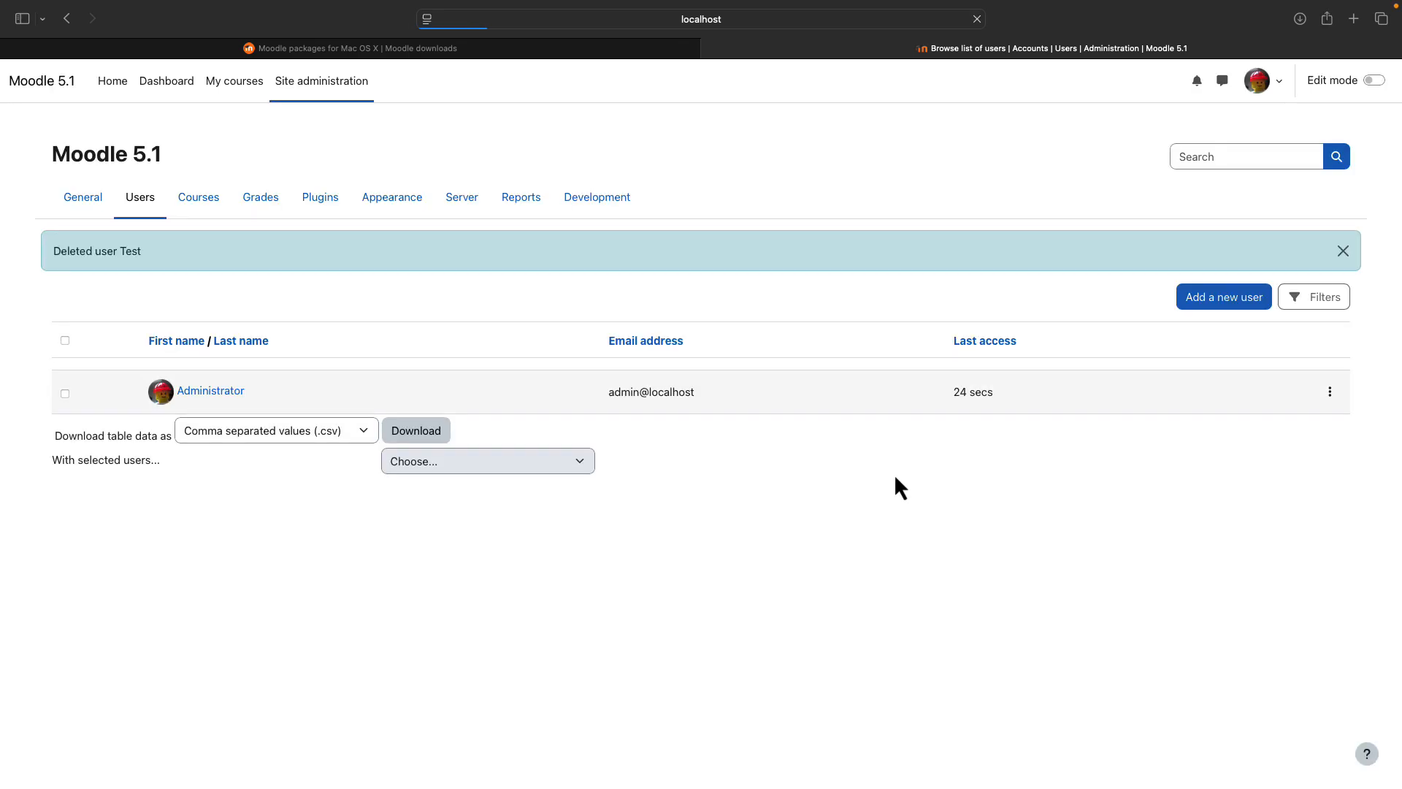
{"action": "left_click", "coordinate": [219, 395]}
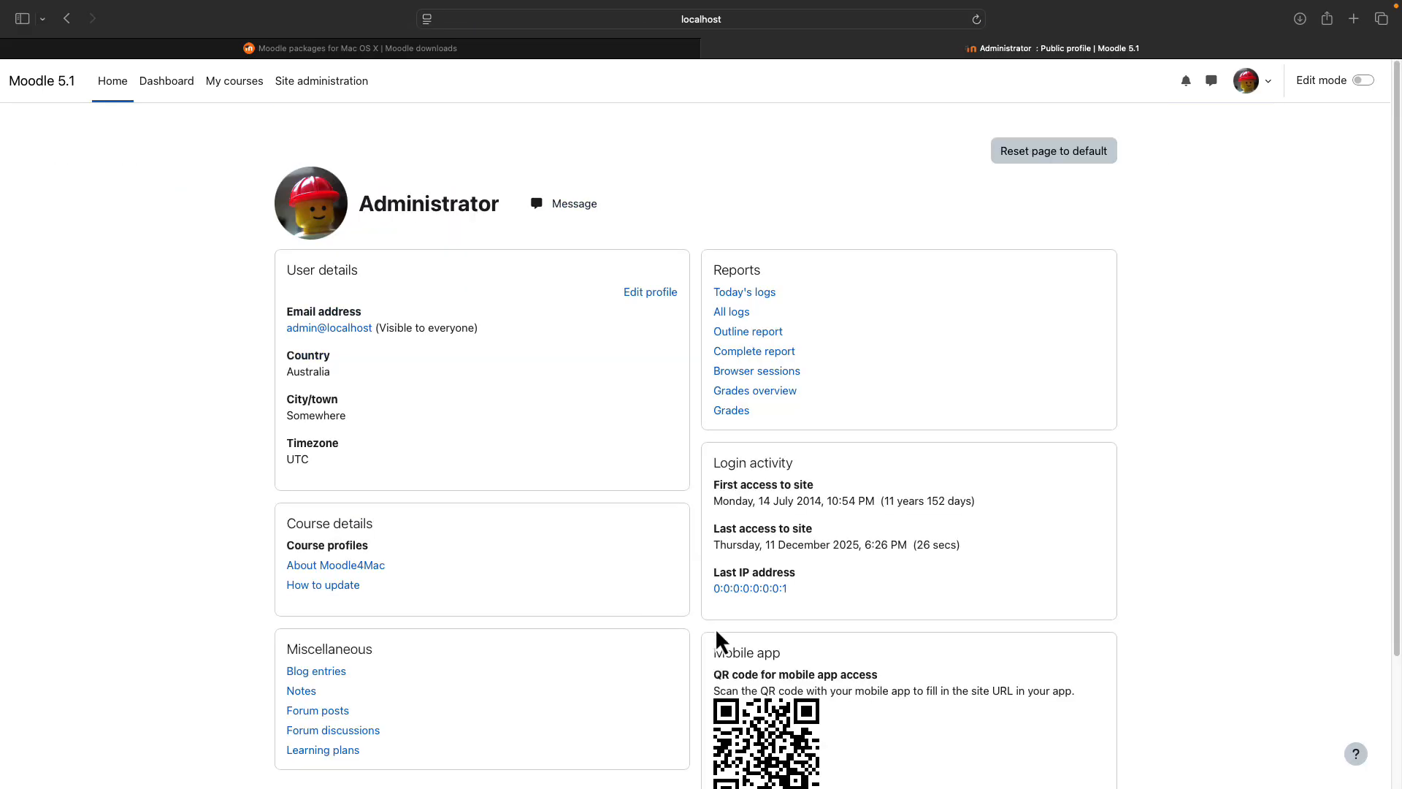
{"action": "left_click", "coordinate": [649, 293]}
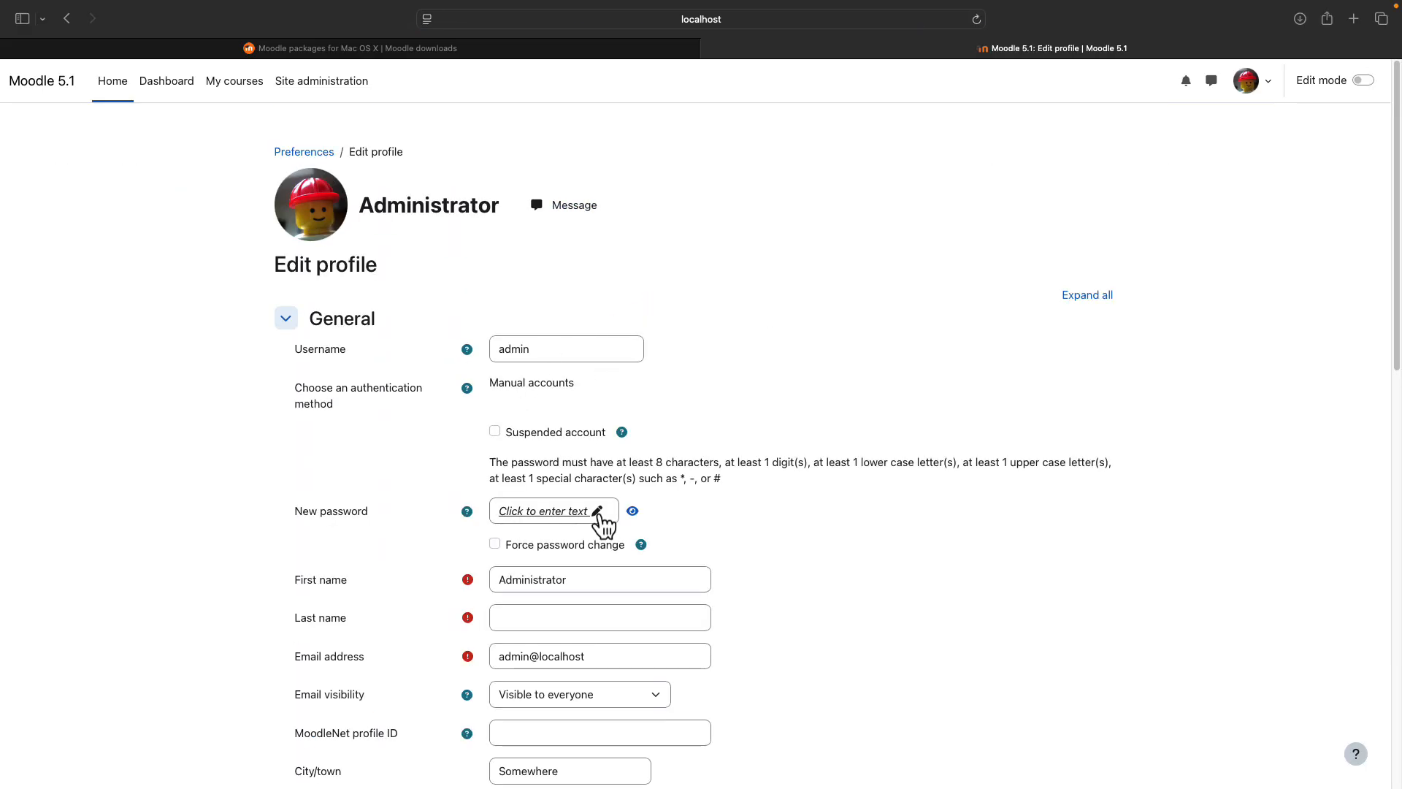
{"action": "left_click", "coordinate": [603, 520]}
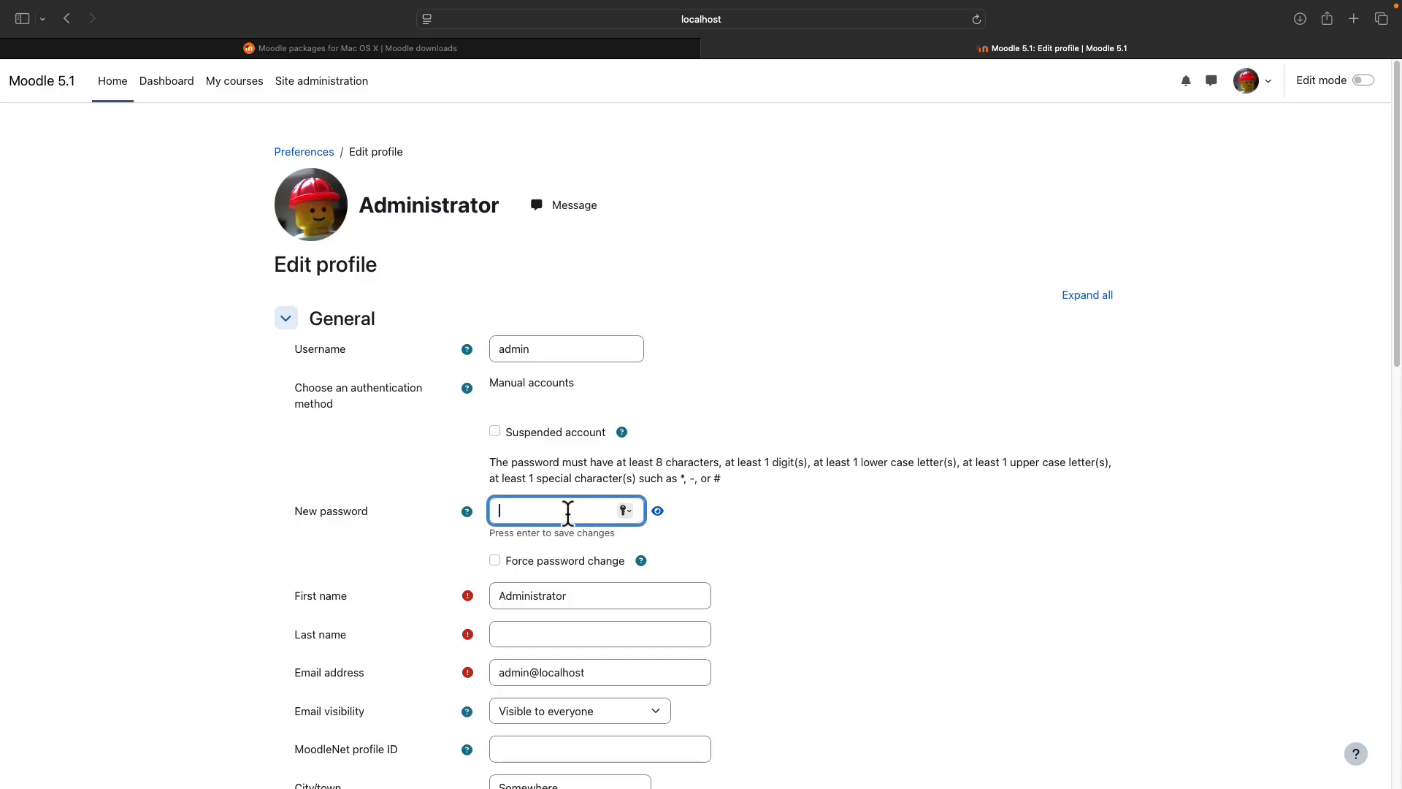
{"action": "type", "text": "Moodle1"}
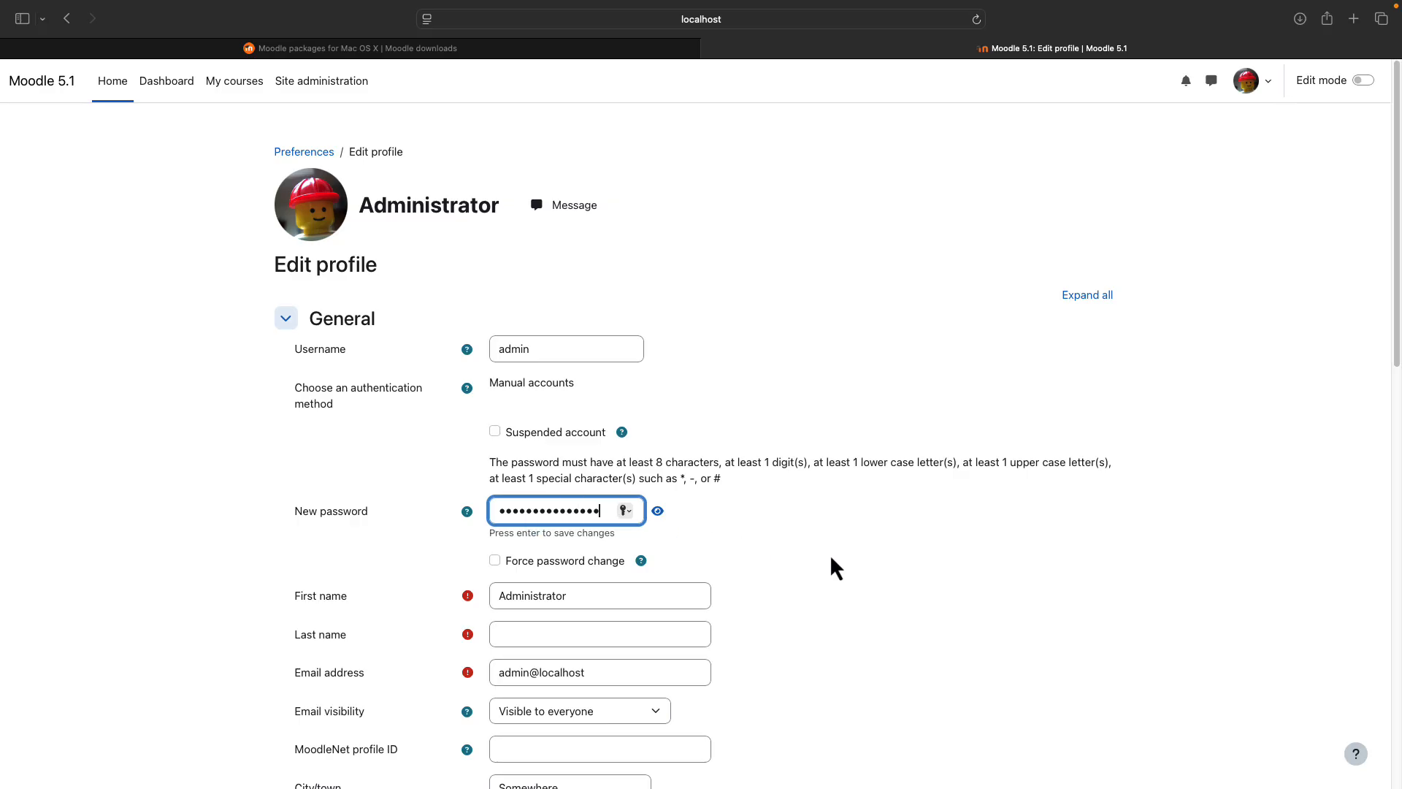
- Set the last name to 'Admin', update the profile, and decline Safari's password save
{"action": "scroll", "coordinate": [836, 568], "scroll_direction": "down", "scroll_amount": 1}
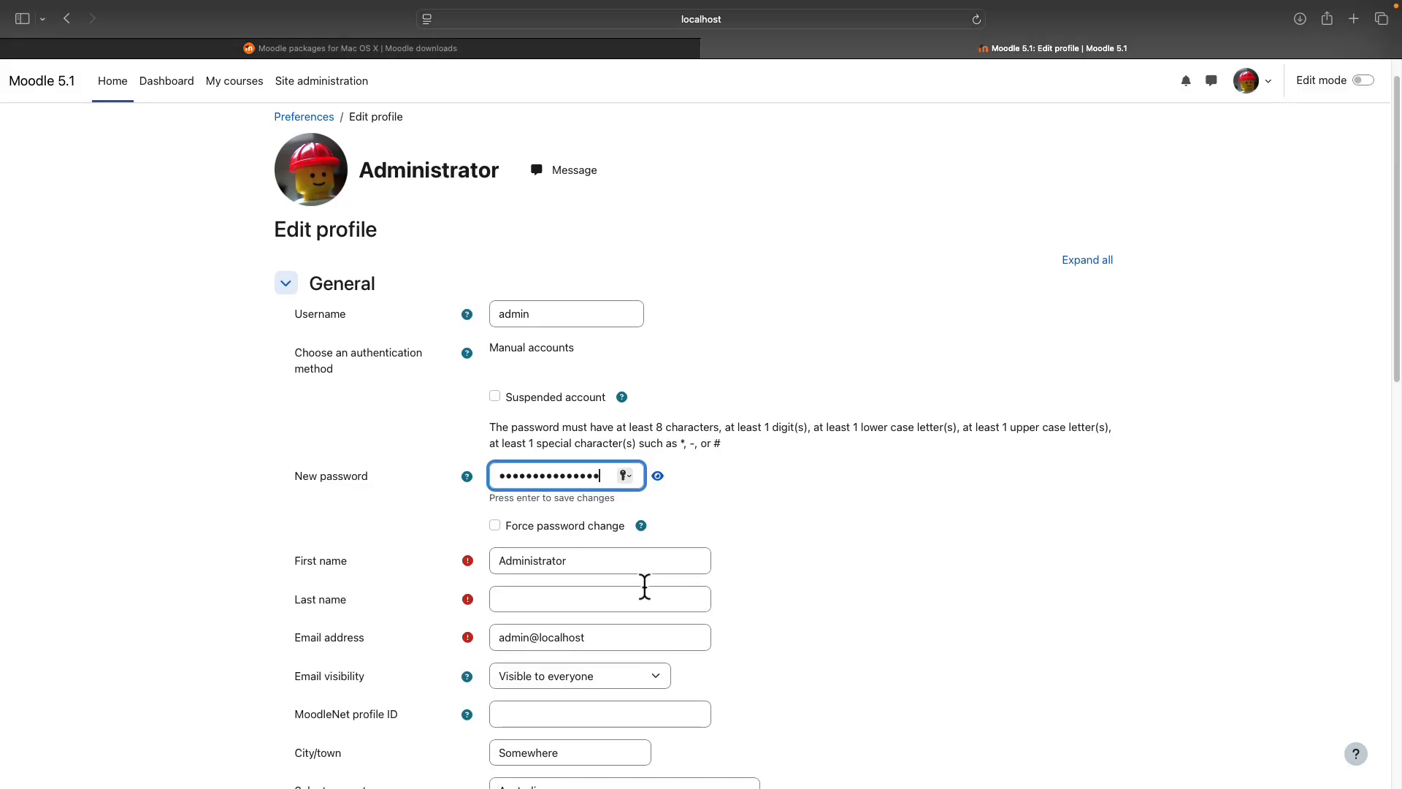
{"action": "left_click", "coordinate": [546, 599]}
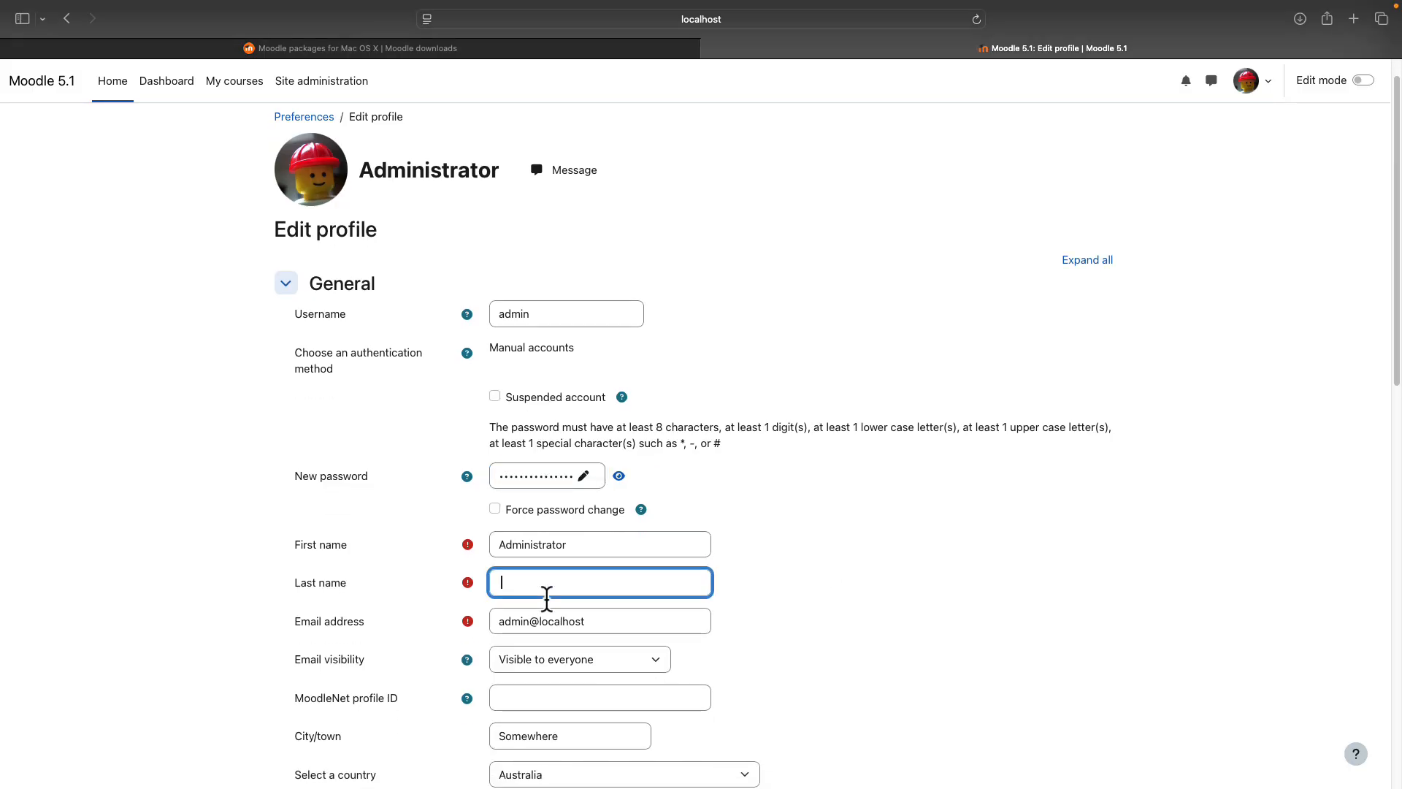
{"action": "type", "text": "Admin"}
{"action": "scroll", "coordinate": [864, 616], "scroll_direction": "down", "scroll_amount": 10}
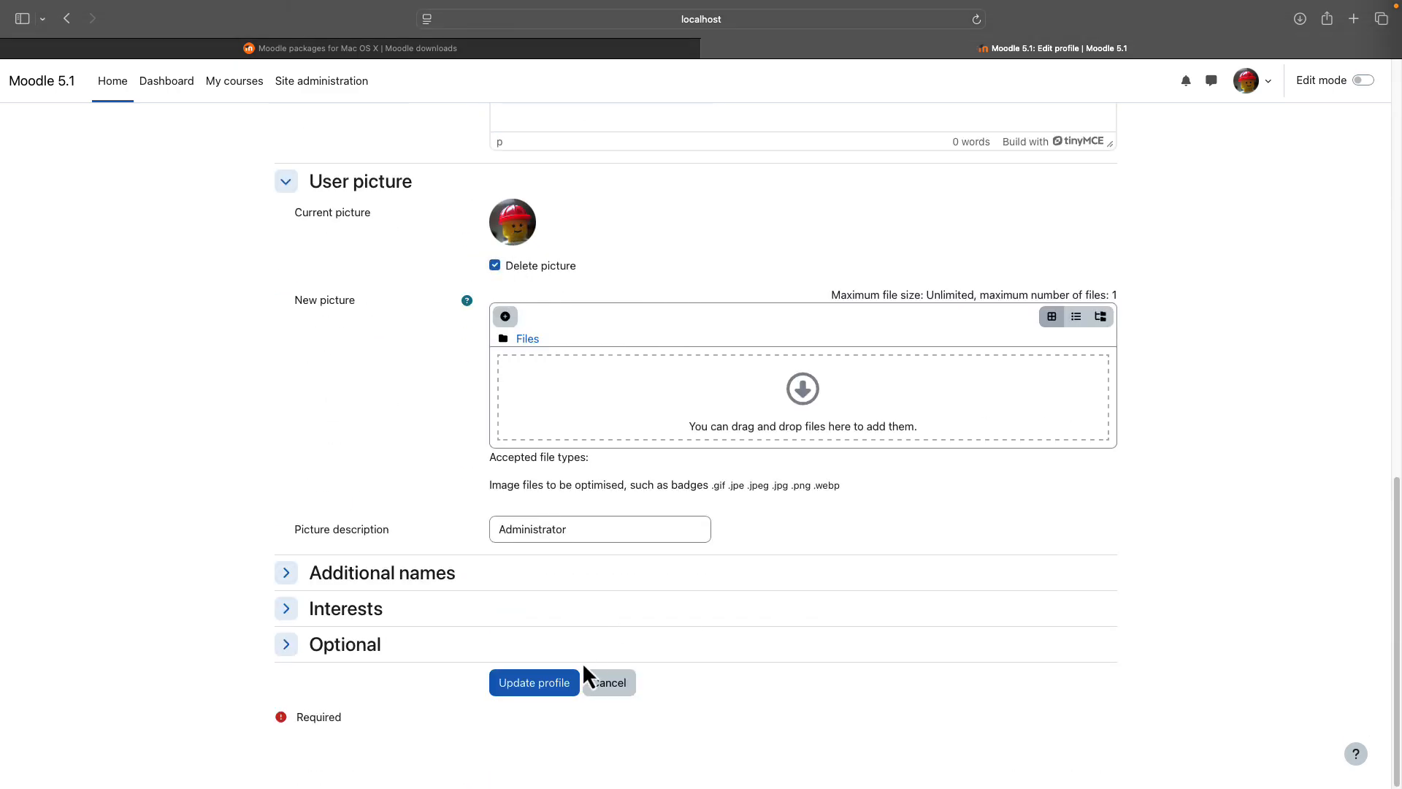
{"action": "left_click", "coordinate": [534, 692]}
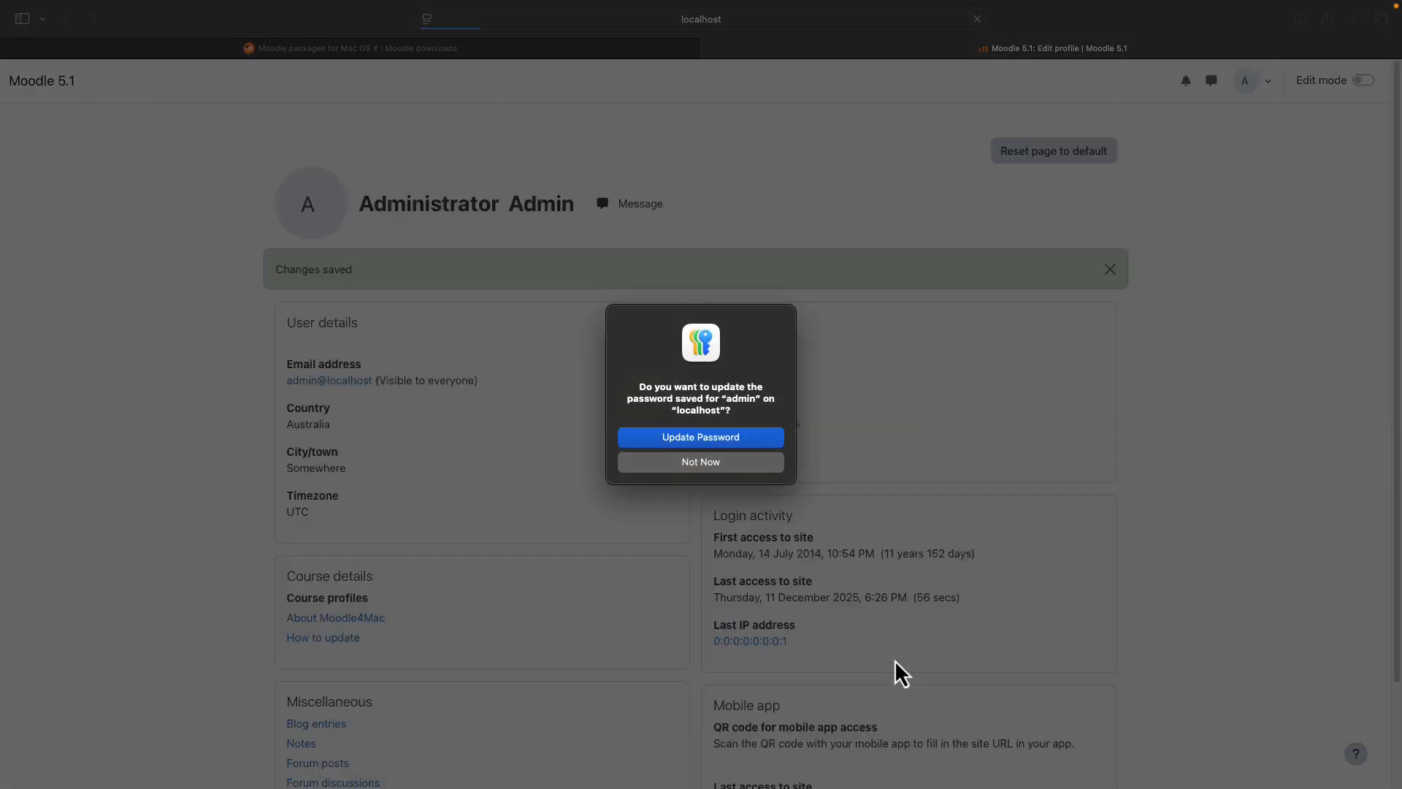
{"action": "left_click", "coordinate": [716, 463]}
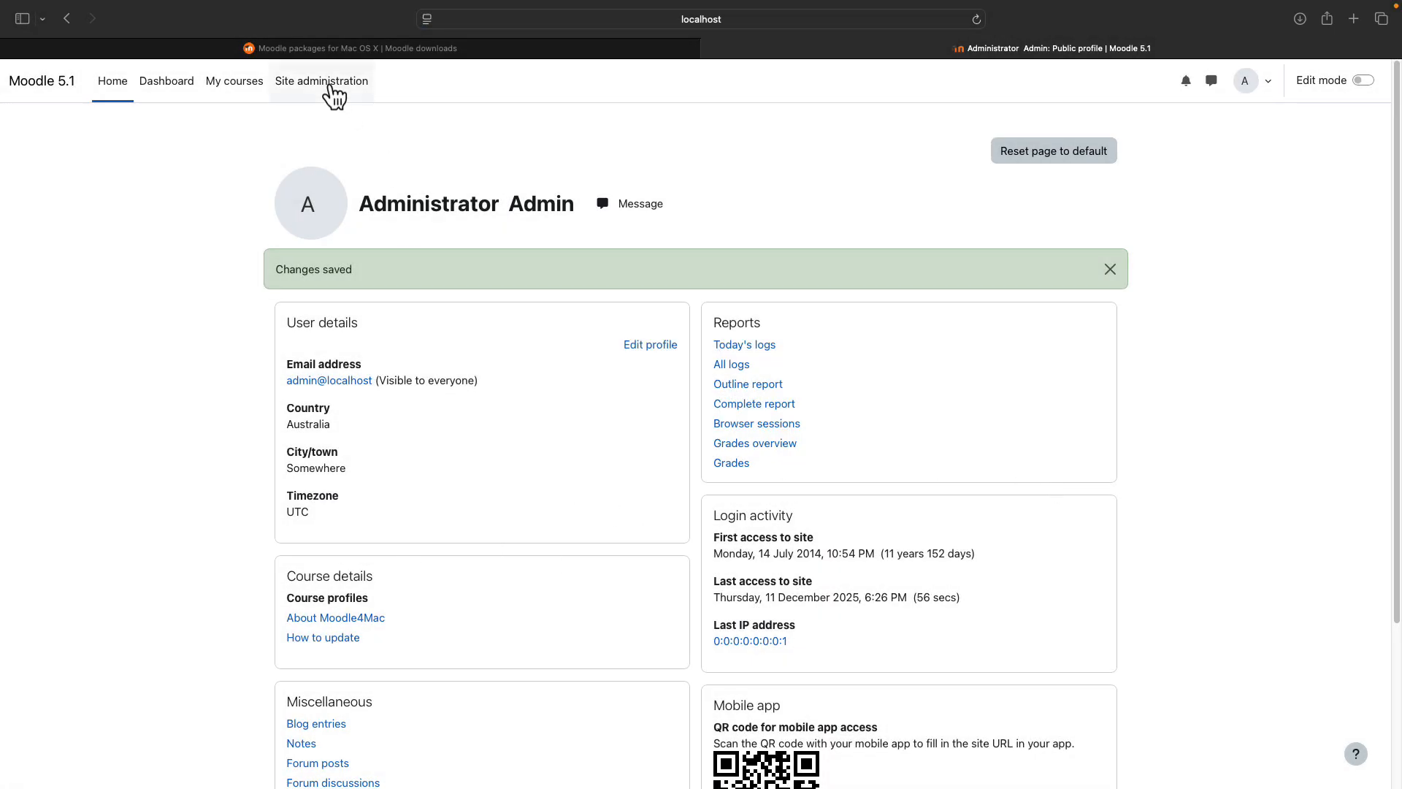
- Go to Site administration > General > Notifications and review the cron-not-run warning
{"action": "left_click", "coordinate": [329, 85]}
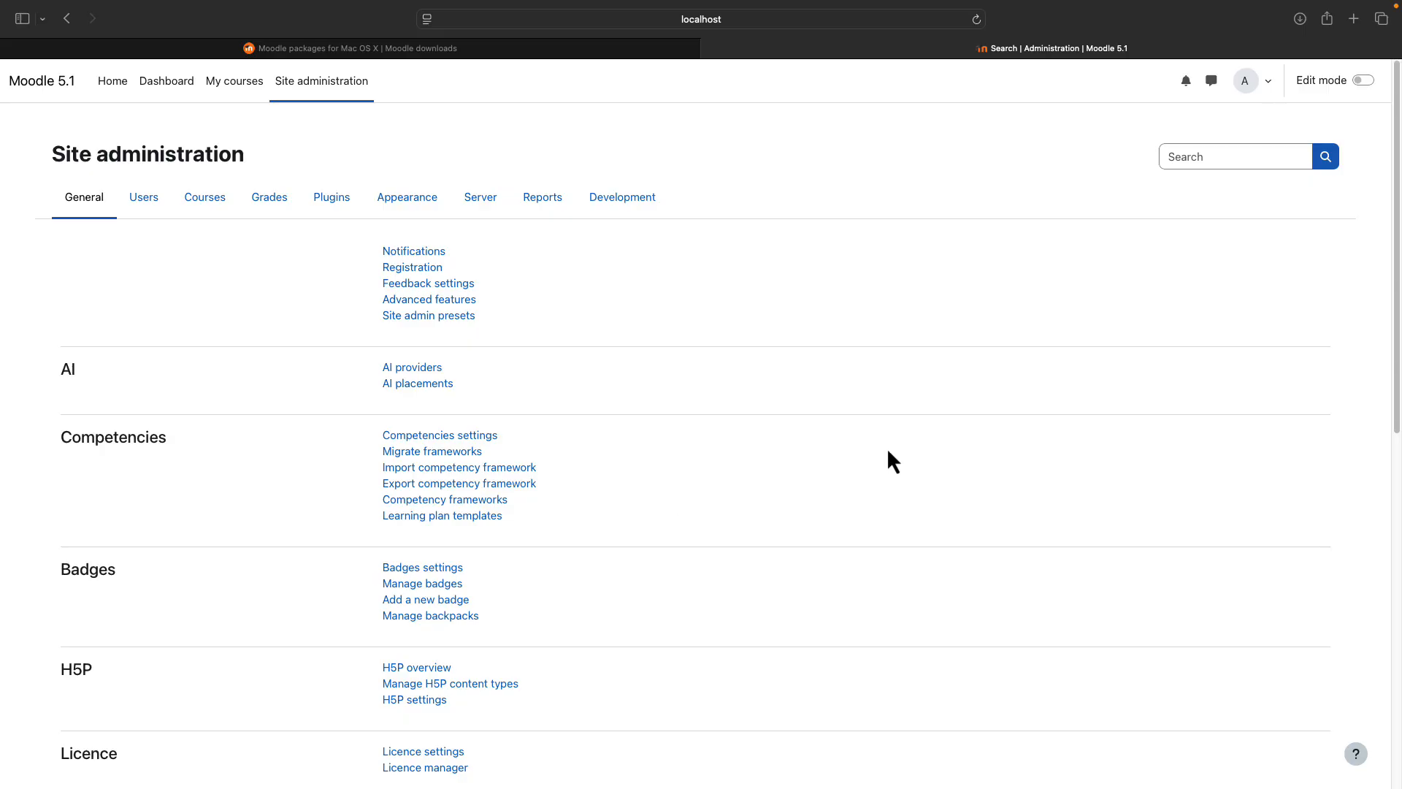
{"action": "scroll", "coordinate": [541, 599], "scroll_direction": "down", "scroll_amount": 8}
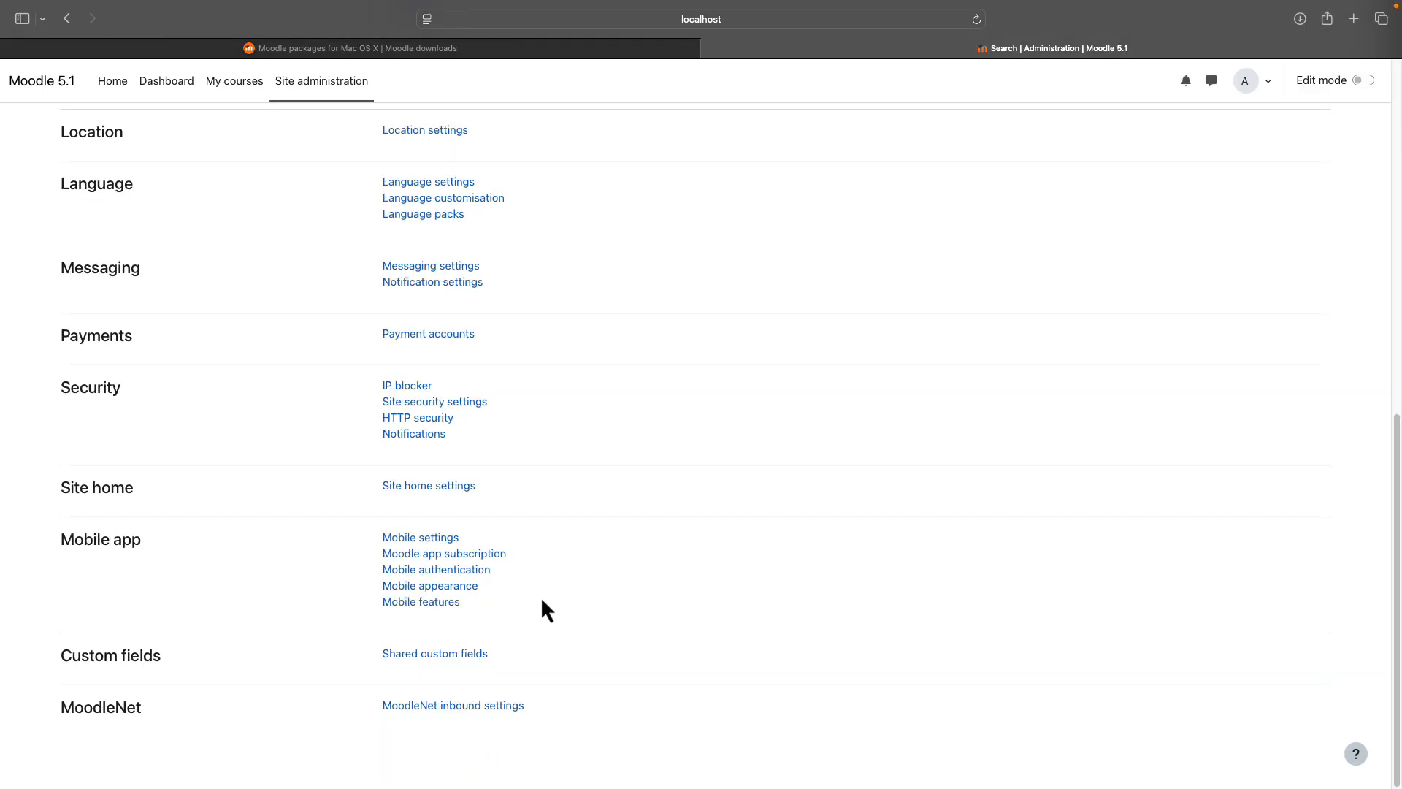
{"action": "scroll", "coordinate": [541, 598], "scroll_direction": "up", "scroll_amount": 8}
{"action": "left_click", "coordinate": [423, 255]}
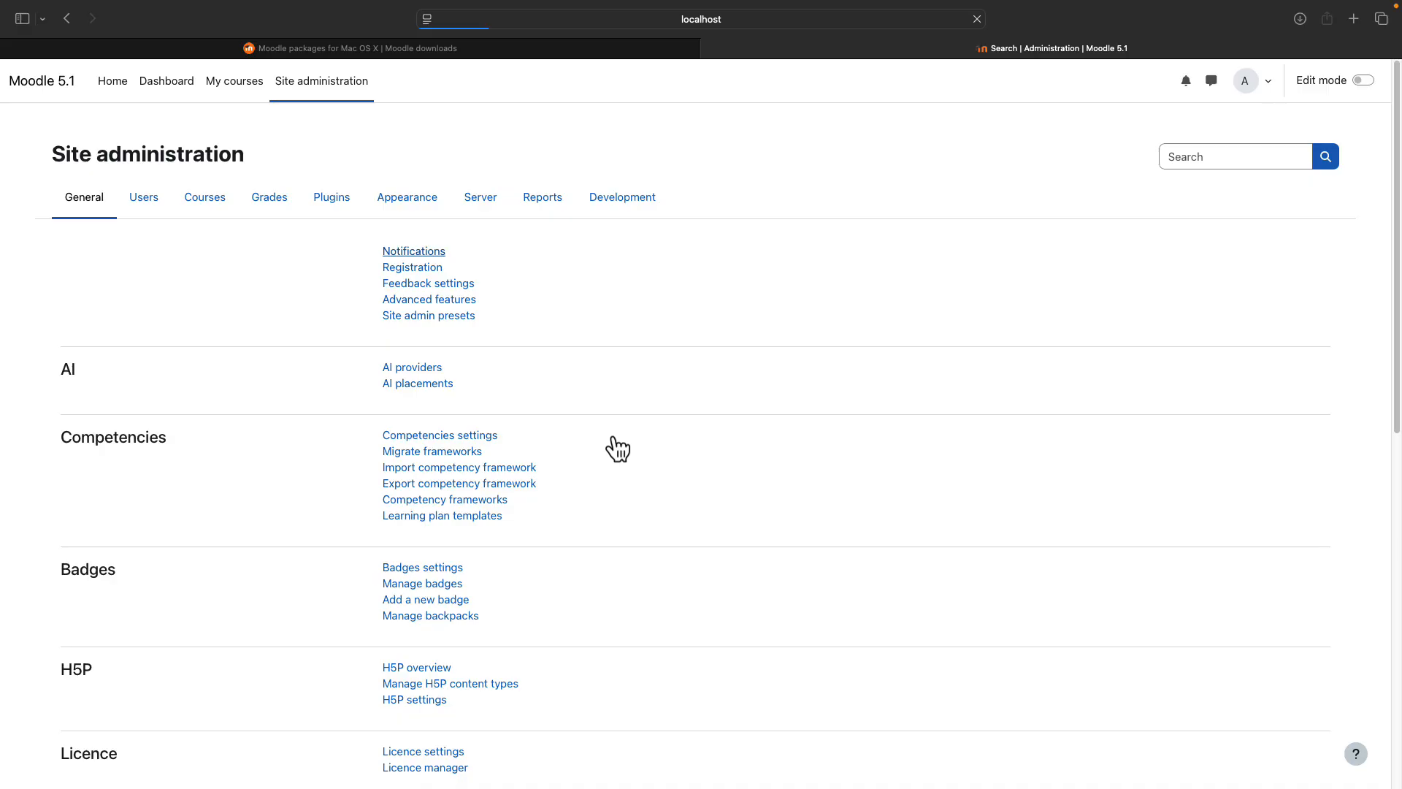
{"action": "scroll", "coordinate": [629, 445], "scroll_direction": "down", "scroll_amount": 5}
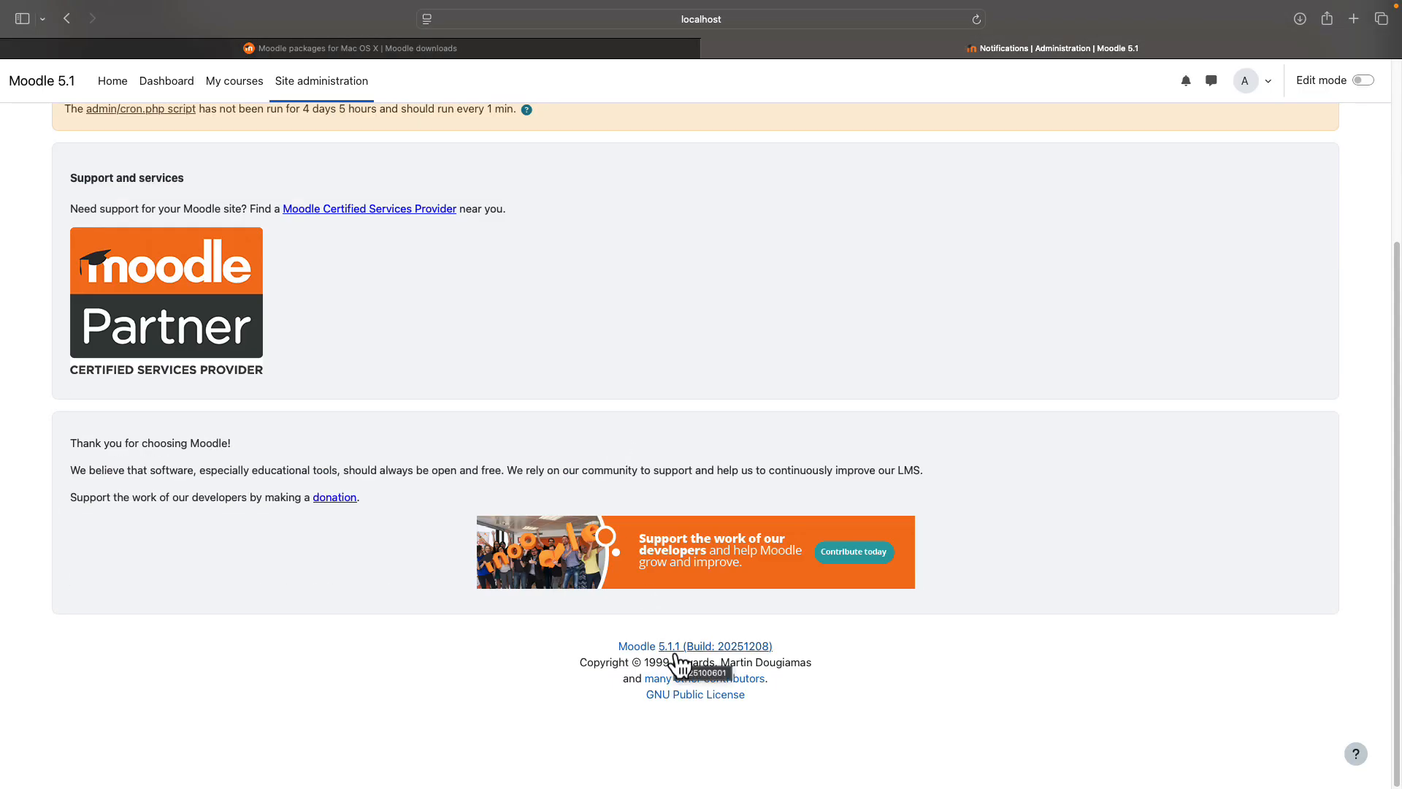
{"action": "scroll", "coordinate": [735, 463], "scroll_direction": "up", "scroll_amount": 3}
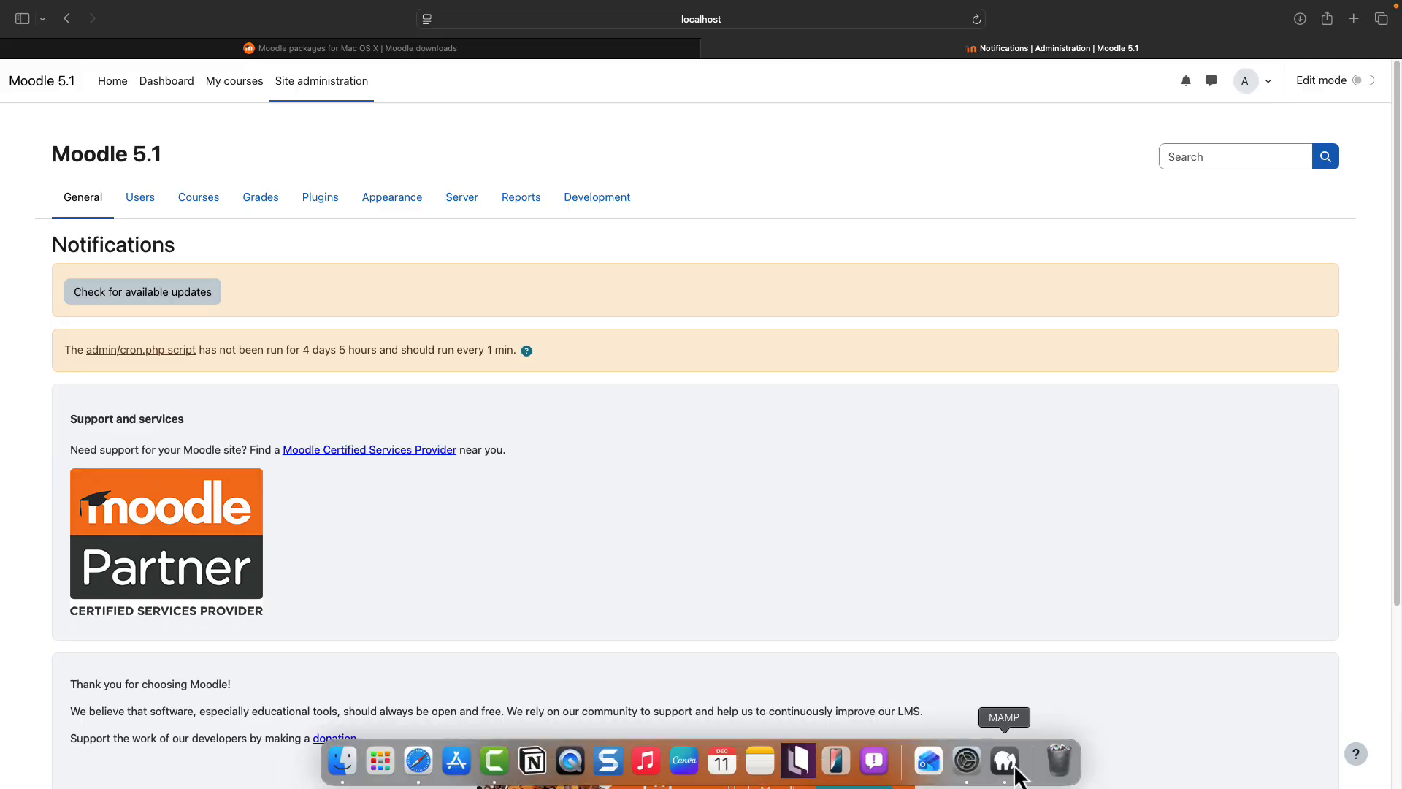
{"action": "left_click", "coordinate": [1005, 759]}
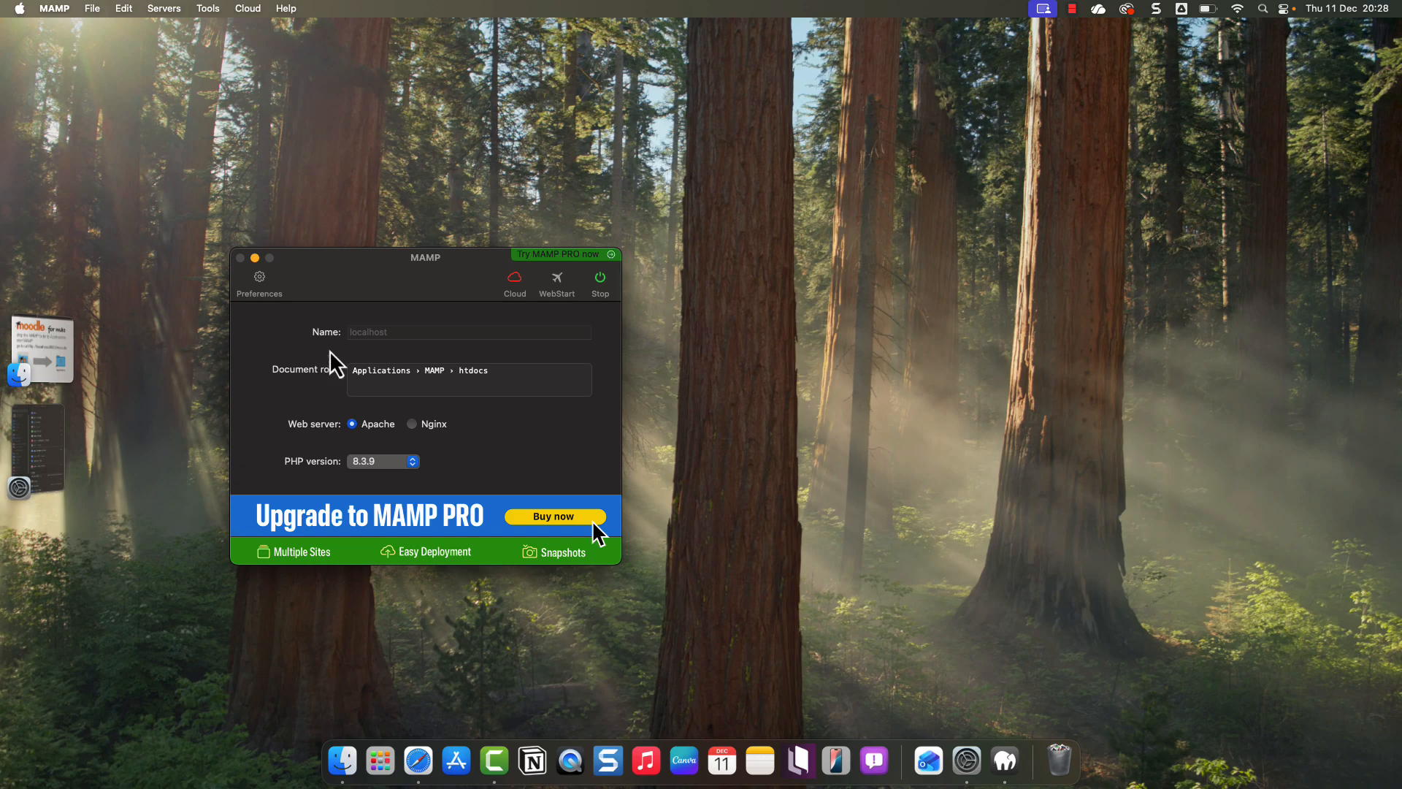
{"action": "left_click", "coordinate": [260, 279]}
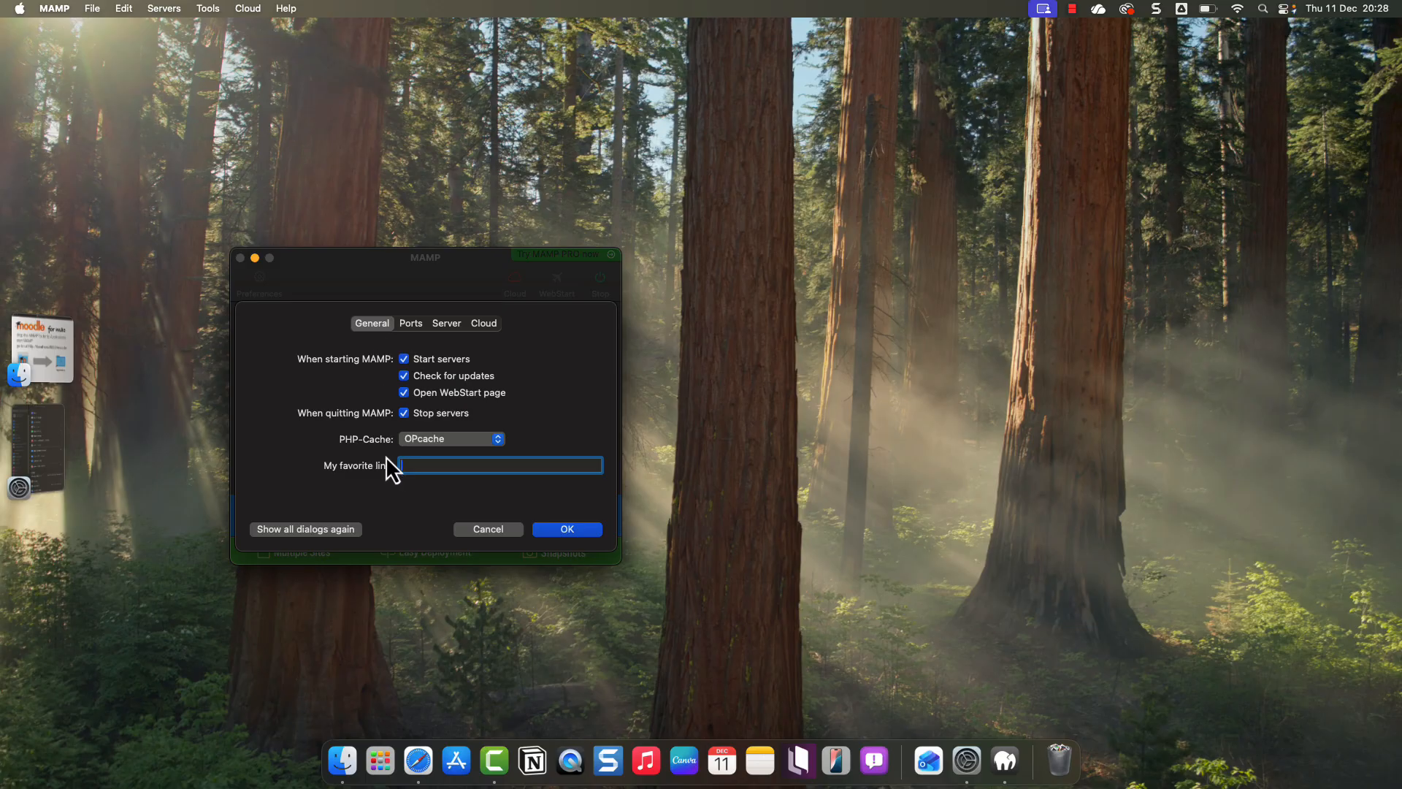
{"action": "left_click", "coordinate": [414, 329]}
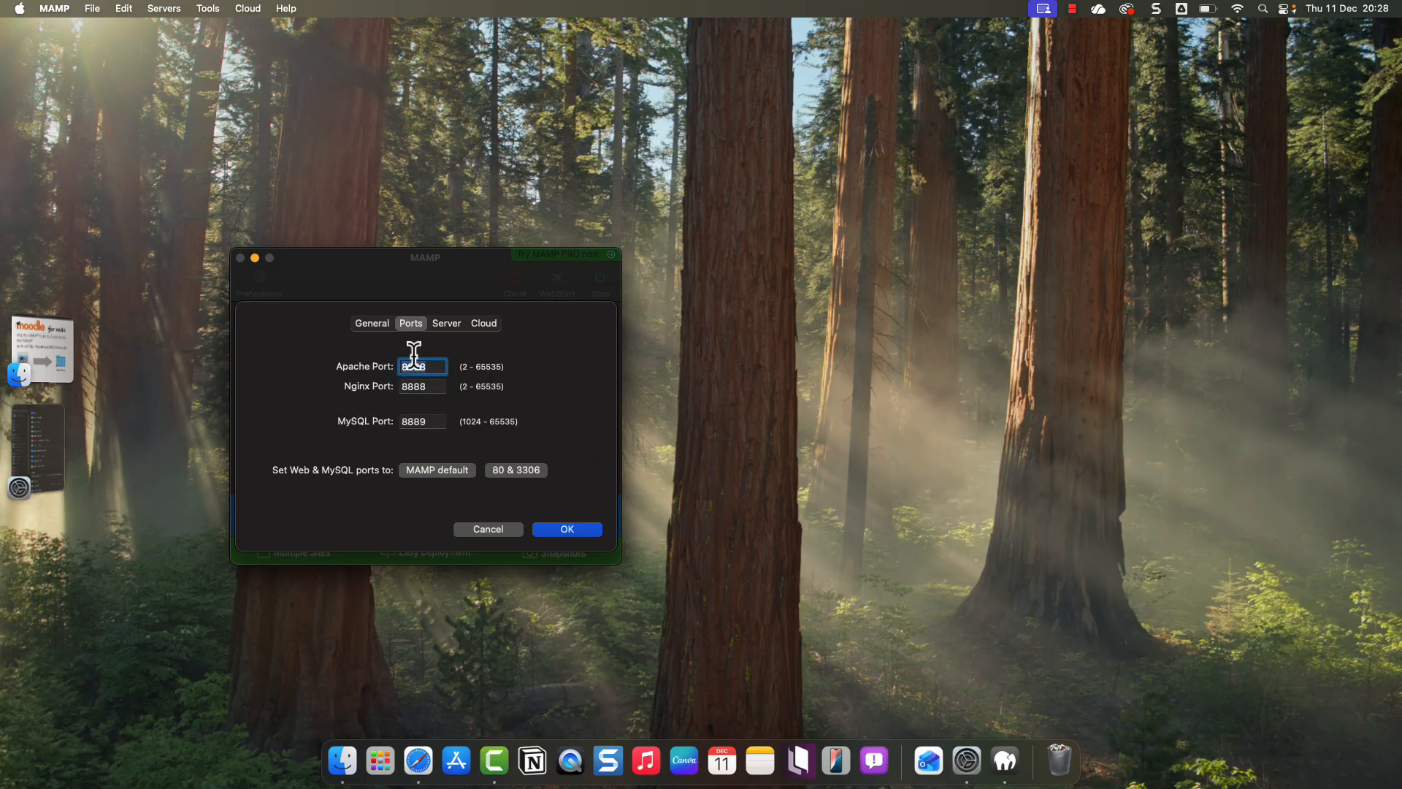
{"action": "left_click", "coordinate": [447, 324]}
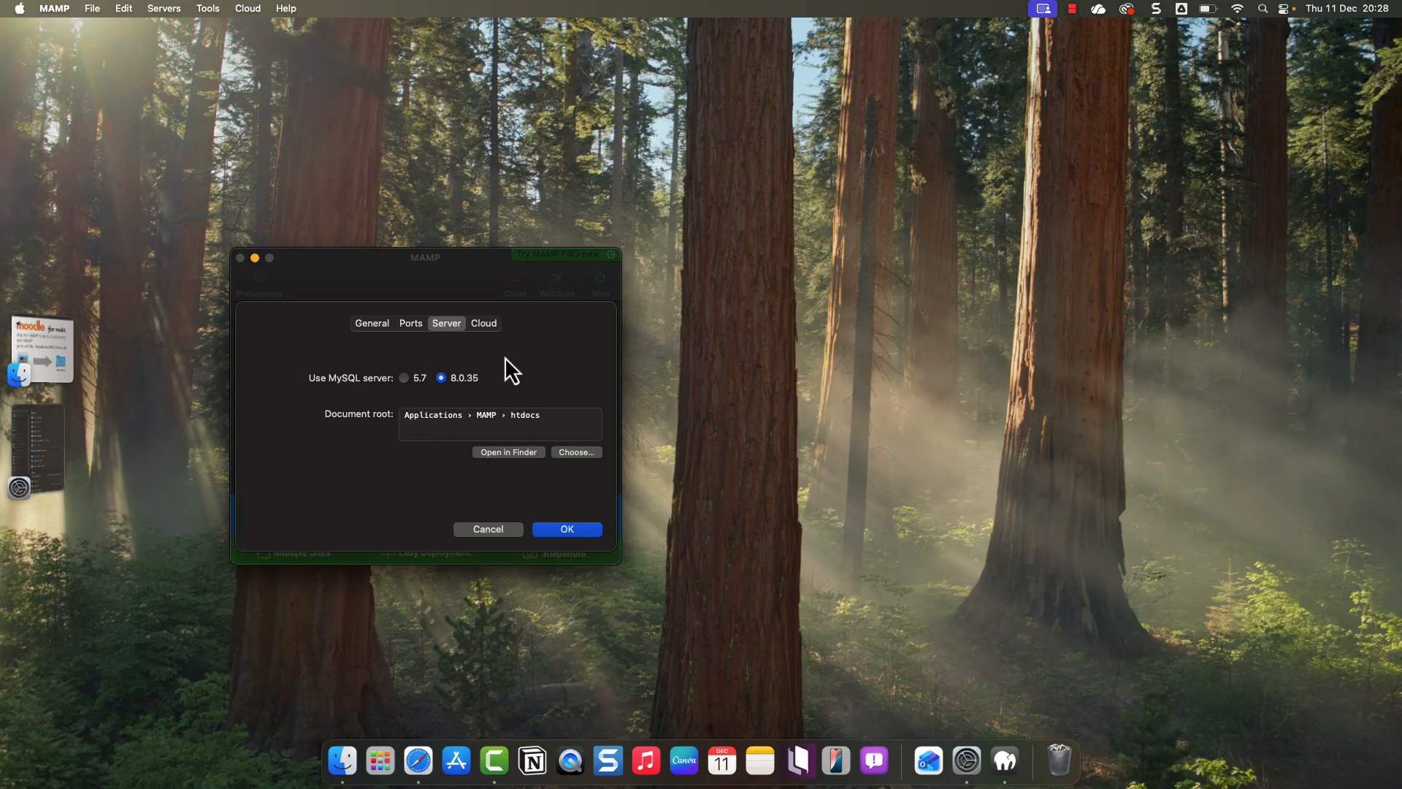
{"action": "left_click", "coordinate": [484, 324]}
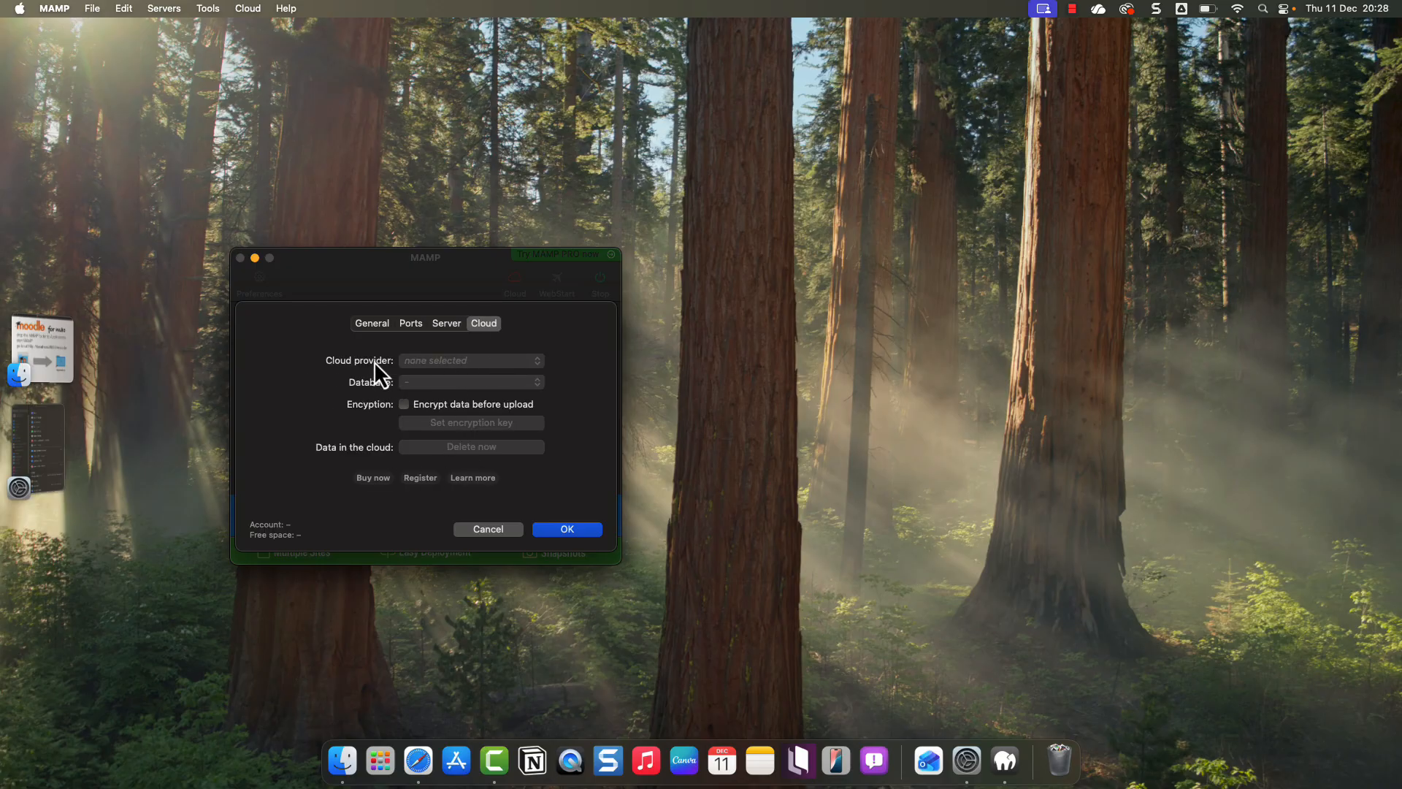
{"action": "left_click", "coordinate": [372, 326]}
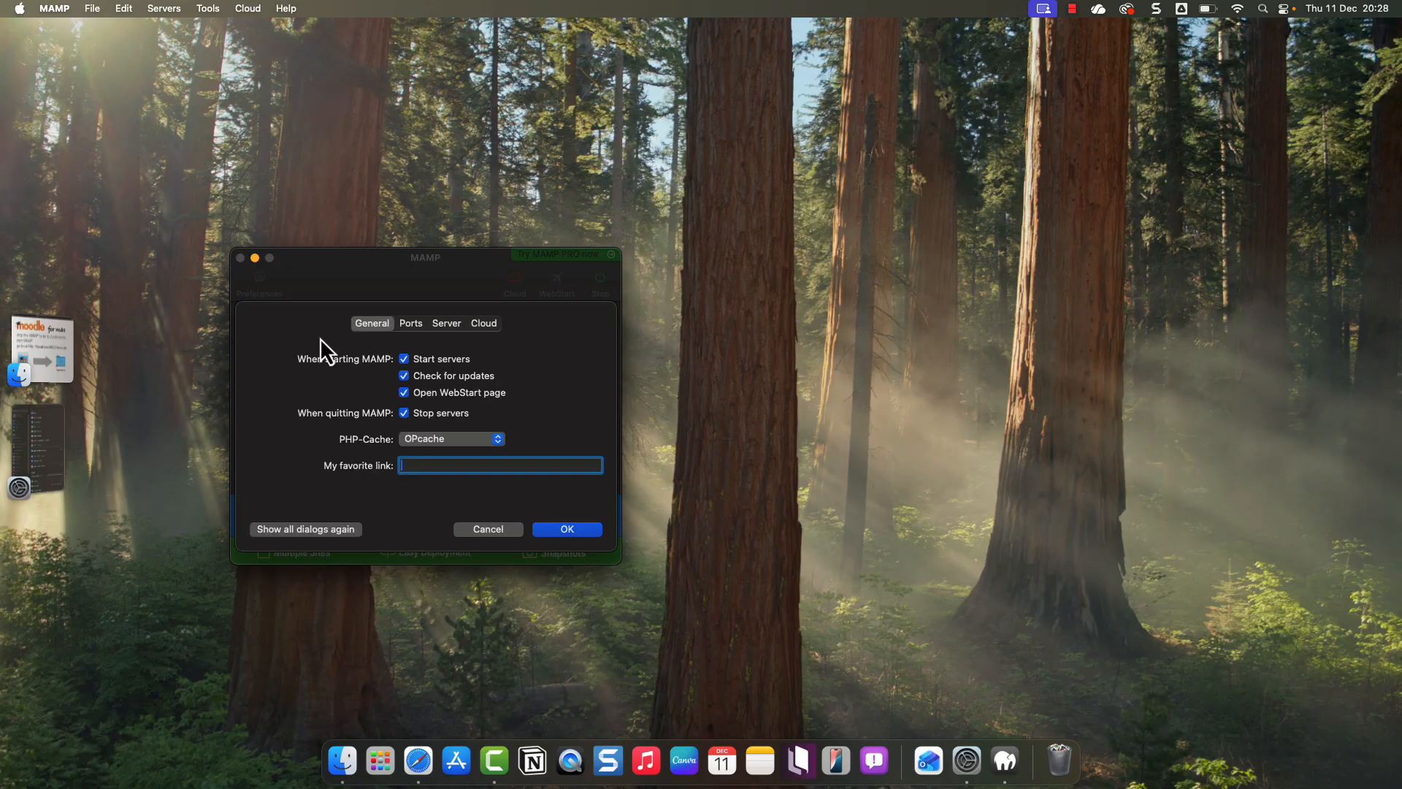
{"action": "left_click", "coordinate": [567, 529]}
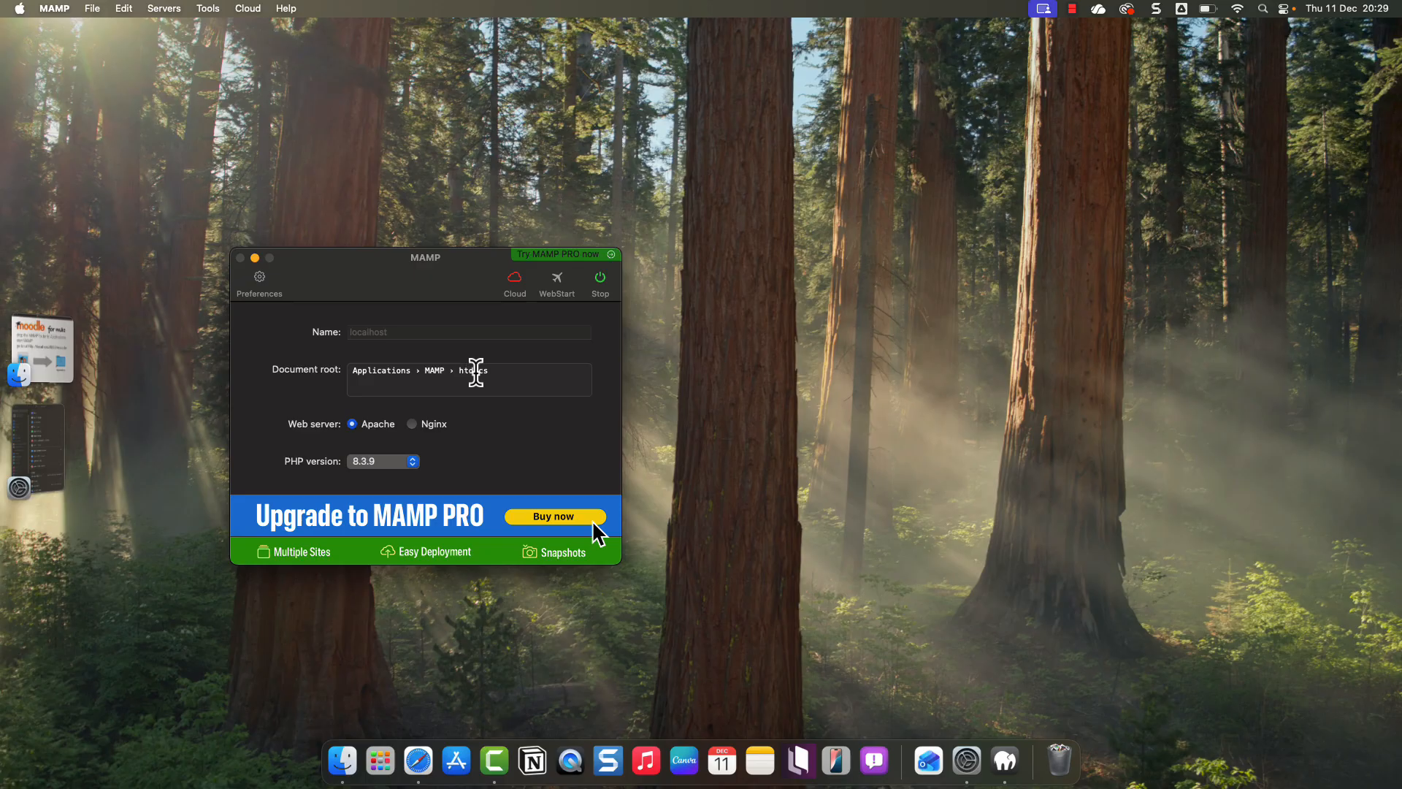
{"action": "left_click", "coordinate": [413, 467]}
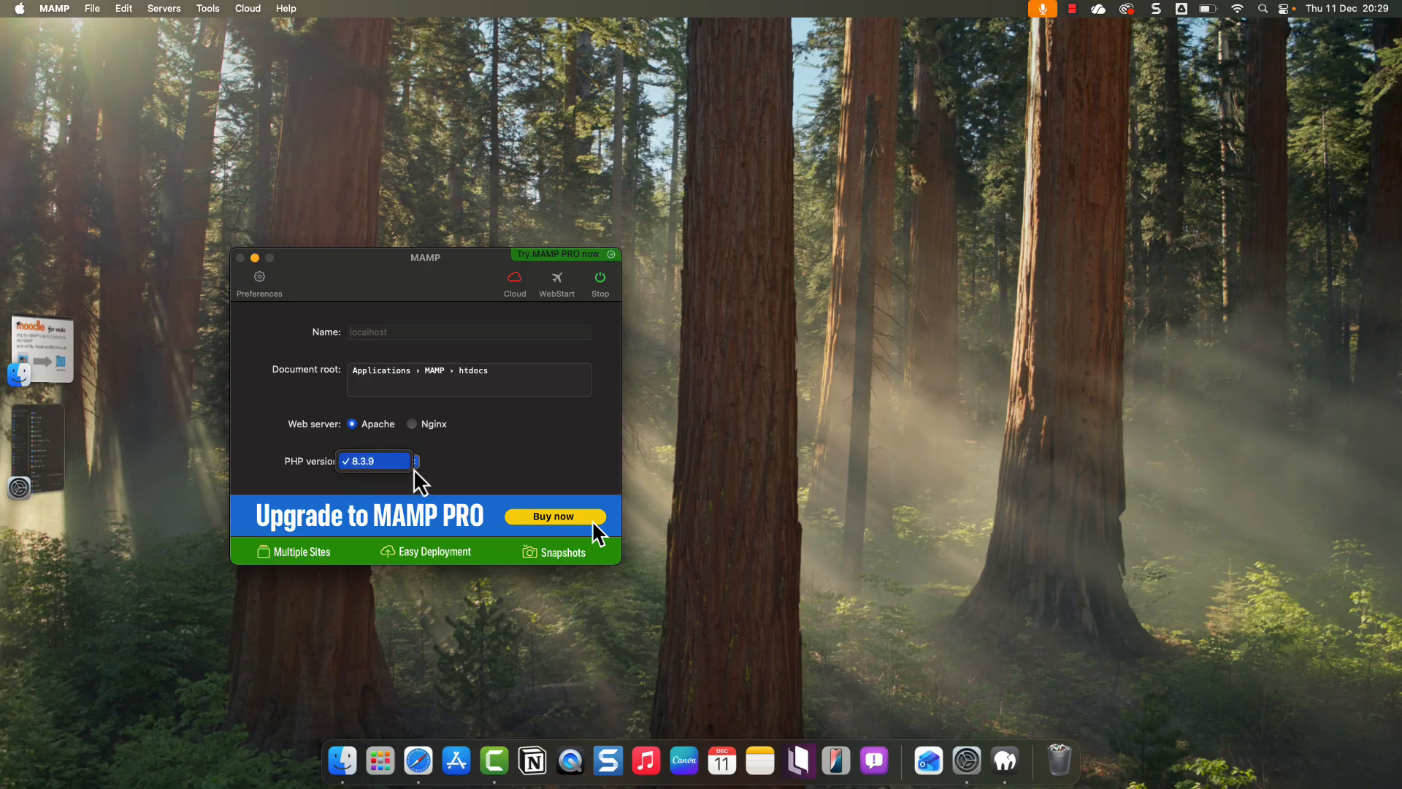
{"action": "left_click", "coordinate": [408, 463]}
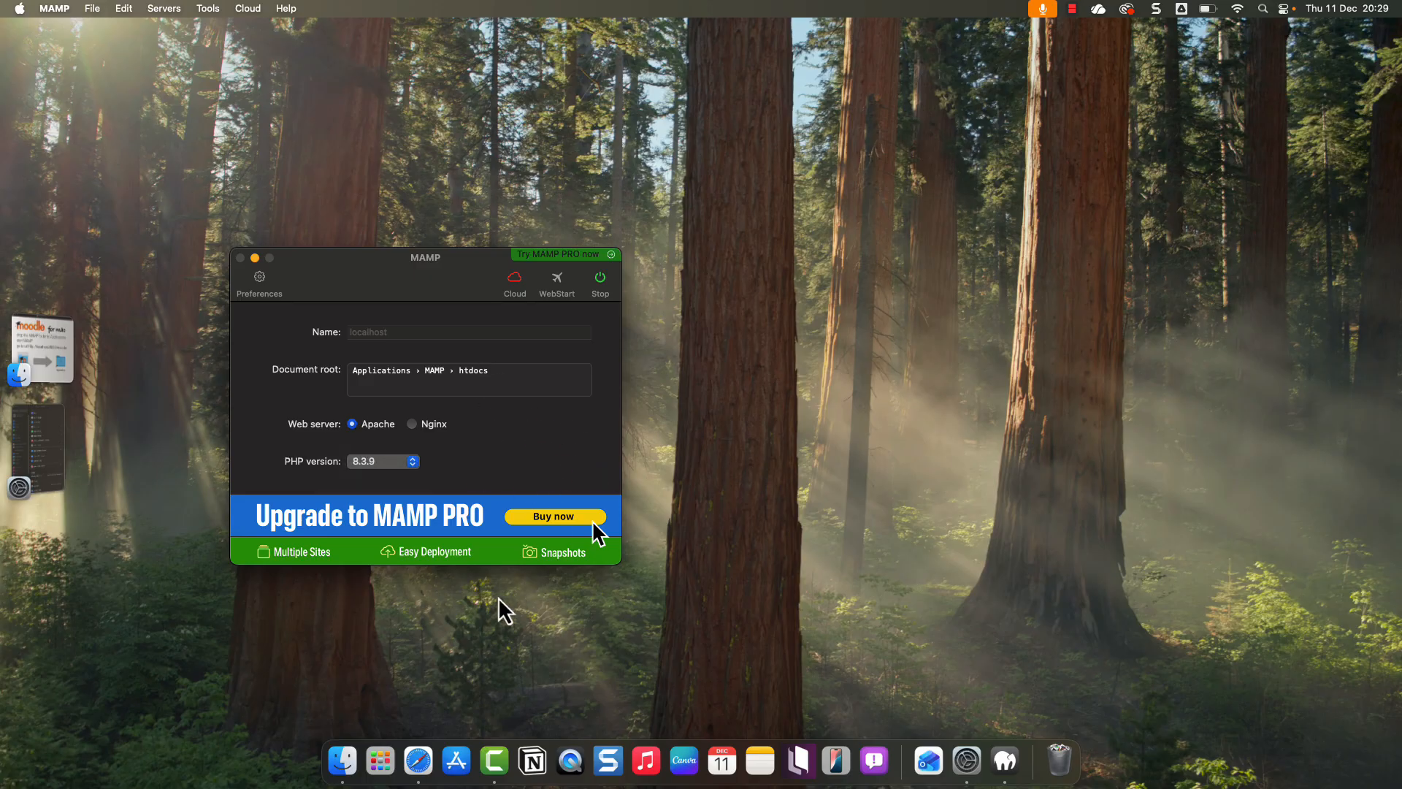
{"action": "left_click", "coordinate": [436, 760]}
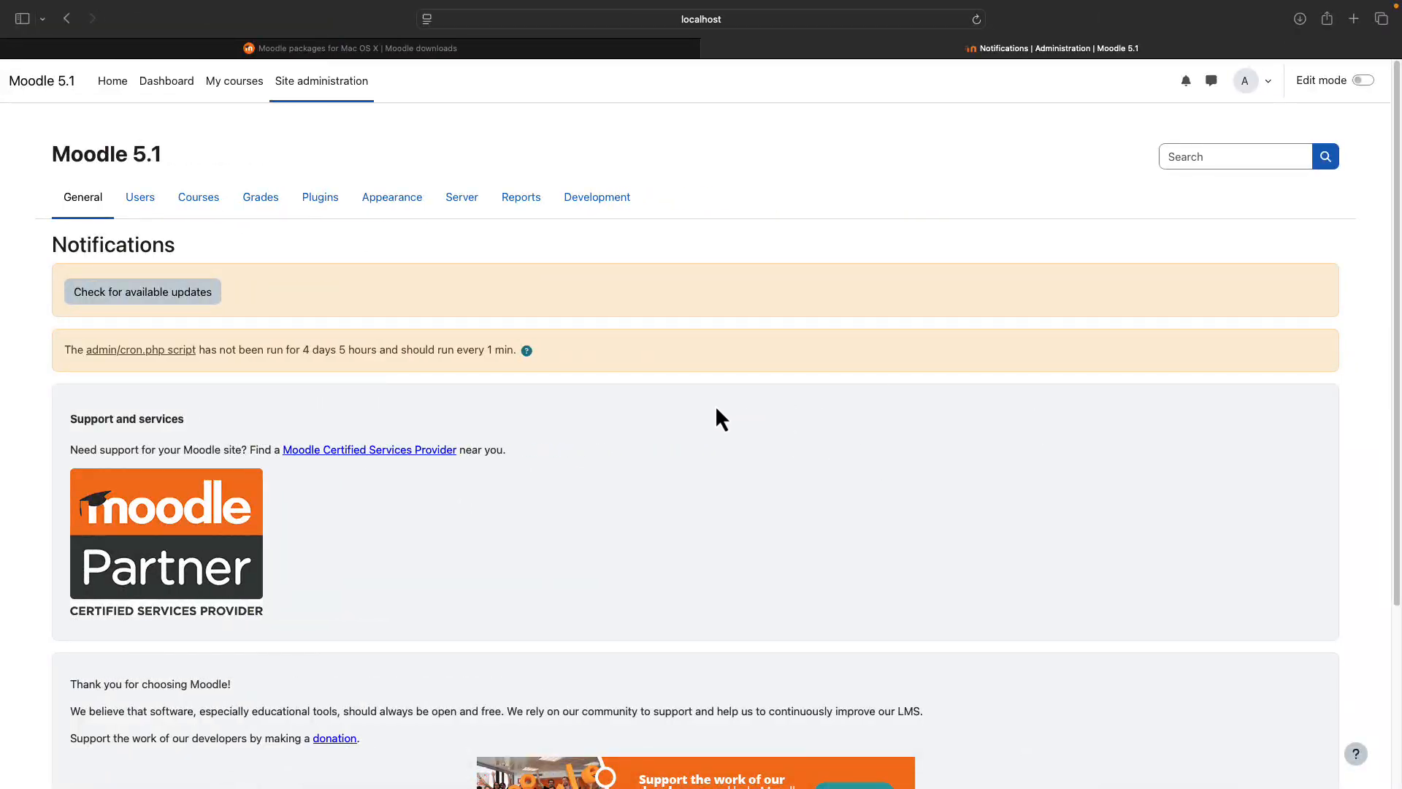
- Open Courses > Course default settings and keep Maximum upload size at 100 MB
{"action": "left_click", "coordinate": [200, 204]}
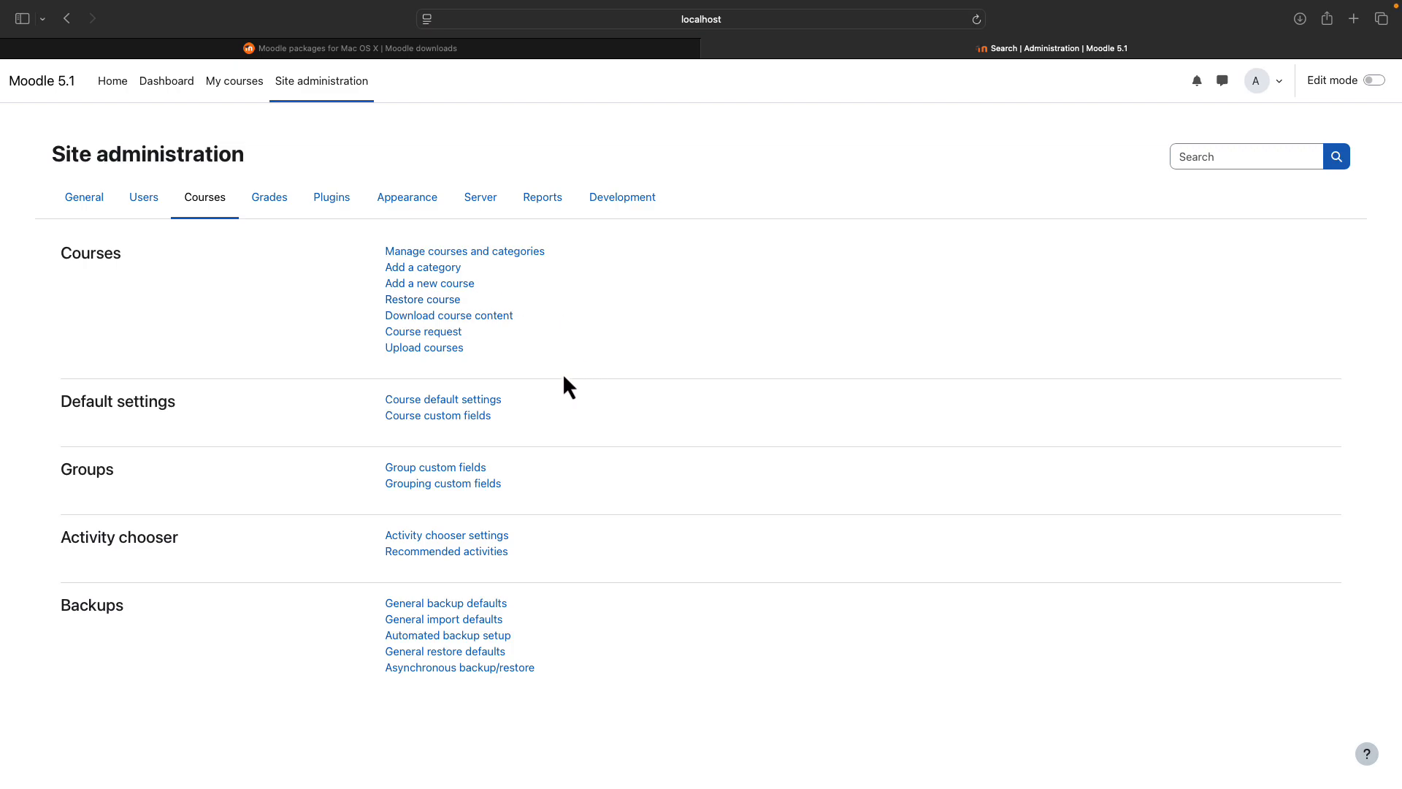
{"action": "left_click", "coordinate": [498, 400]}
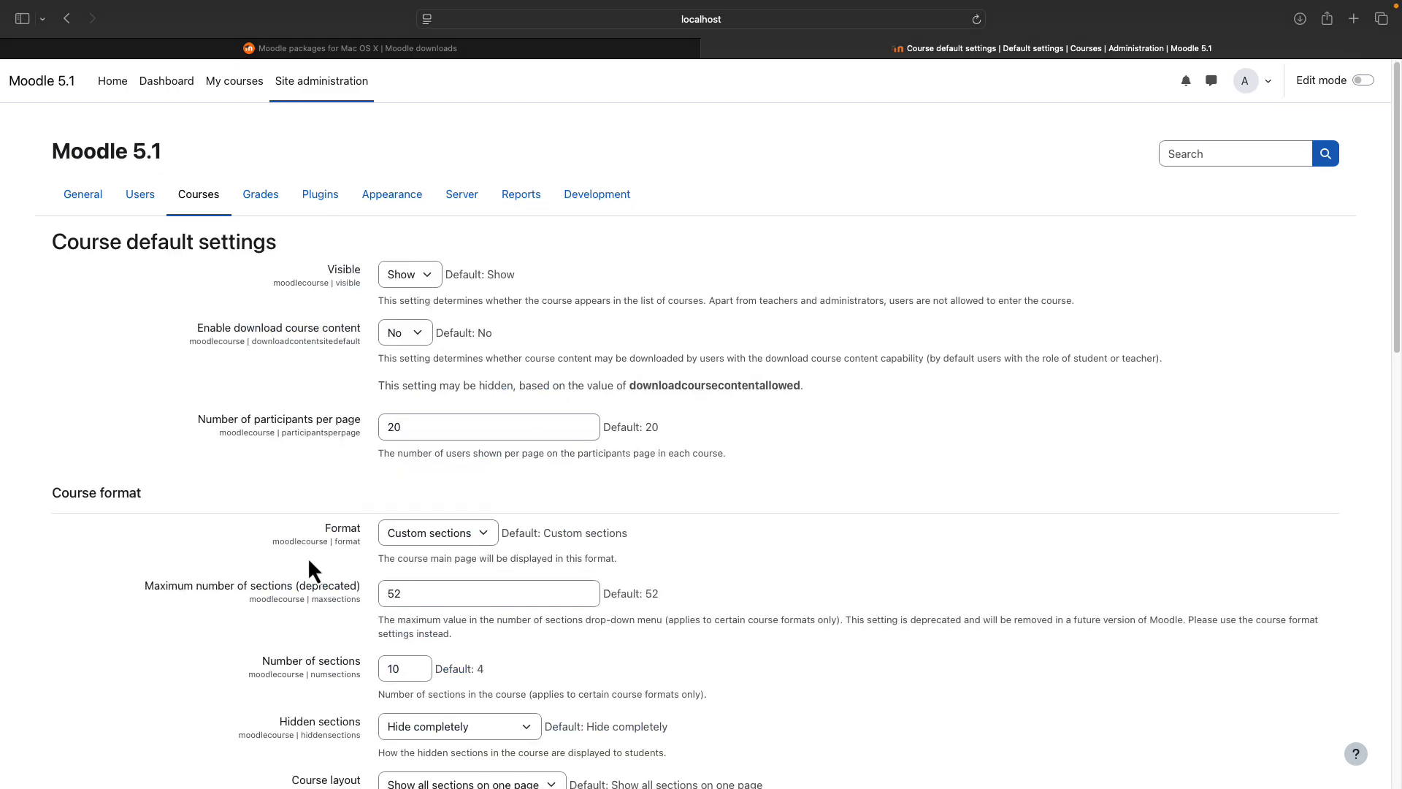
{"action": "scroll", "coordinate": [307, 555], "scroll_direction": "down", "scroll_amount": 7}
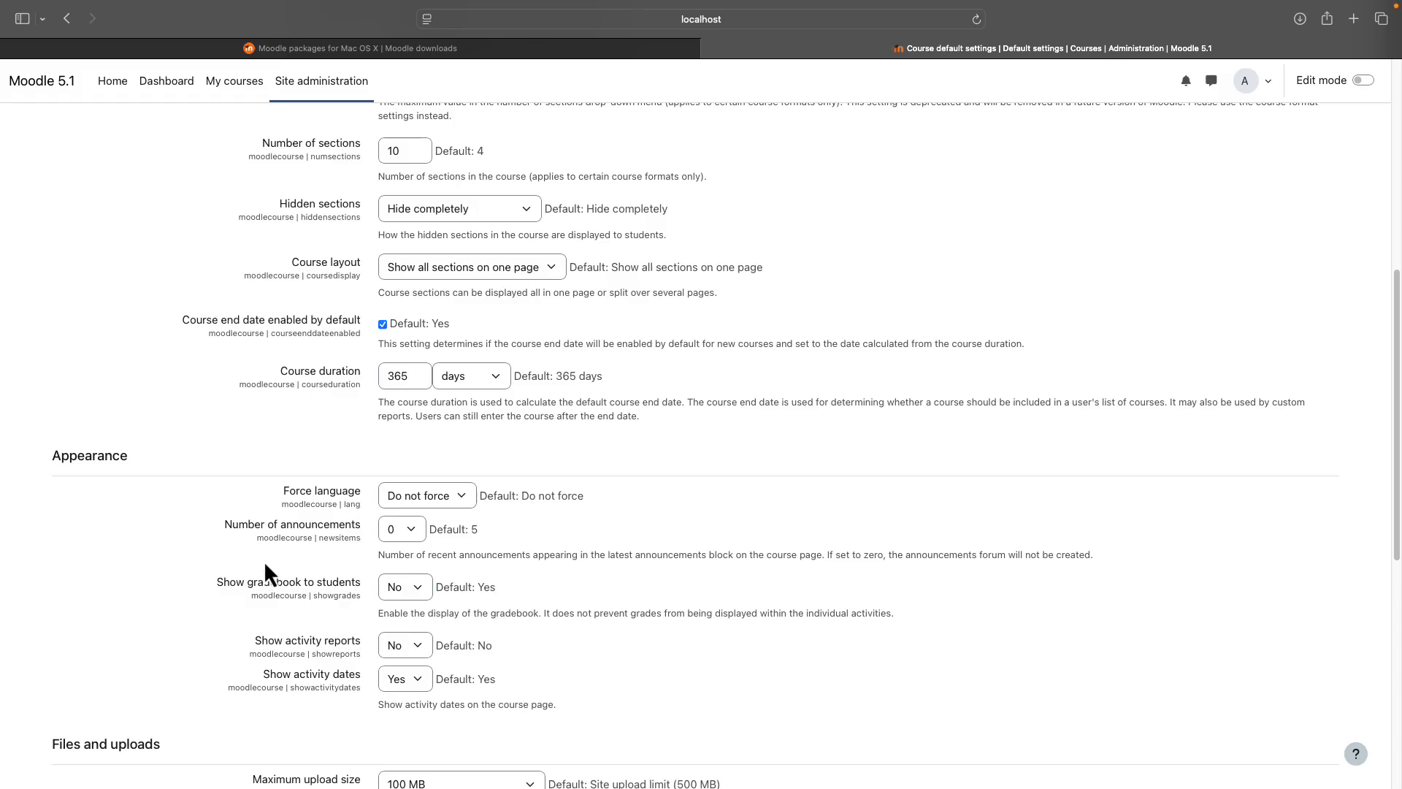
{"action": "scroll", "coordinate": [265, 564], "scroll_direction": "down", "scroll_amount": 8}
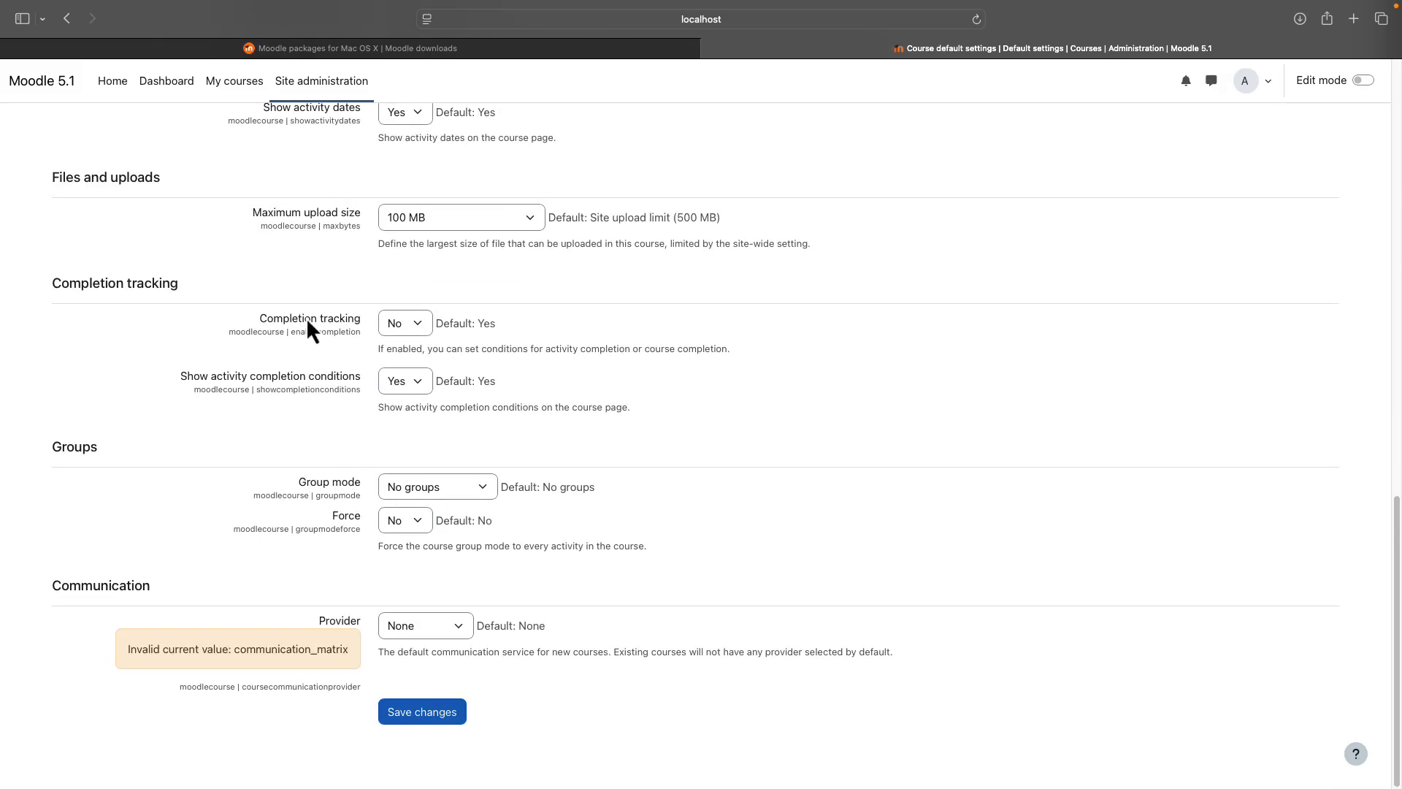
{"action": "left_click", "coordinate": [530, 224]}
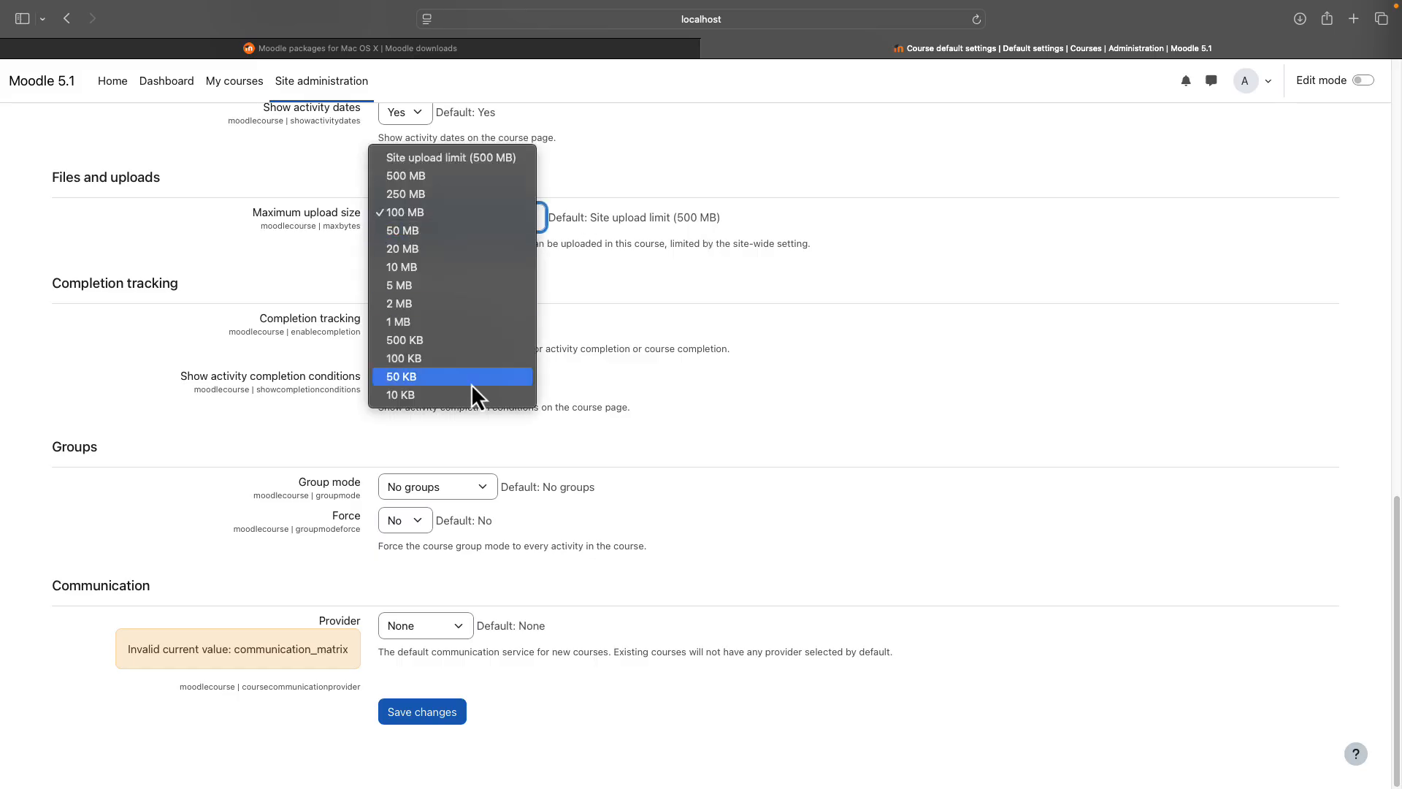
{"action": "left_click", "coordinate": [972, 252]}
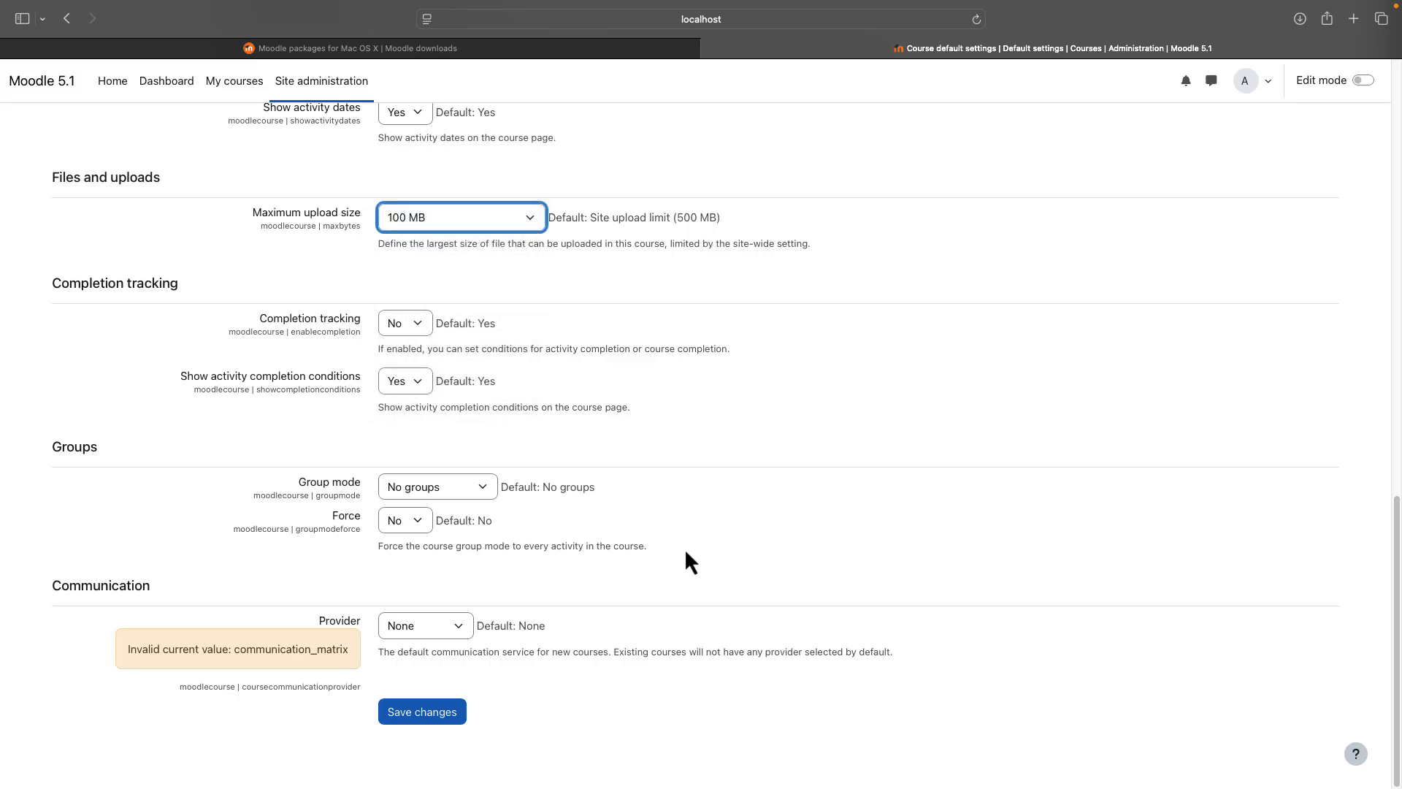
{"action": "scroll", "coordinate": [684, 548], "scroll_direction": "up", "scroll_amount": 15}
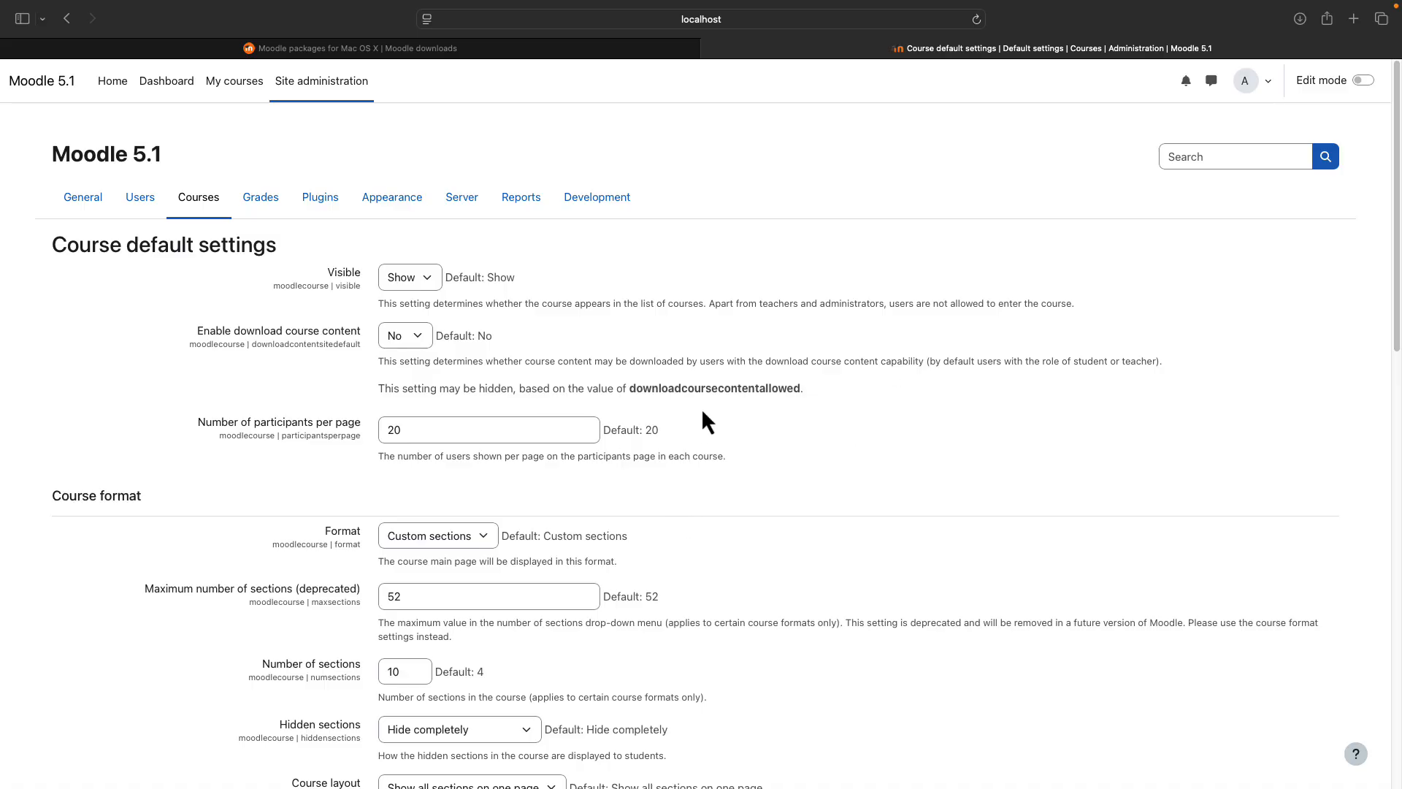
- Check the SMTP hosts field in Outgoing mail configuration, then show the Plugins category
{"action": "left_click", "coordinate": [467, 204]}
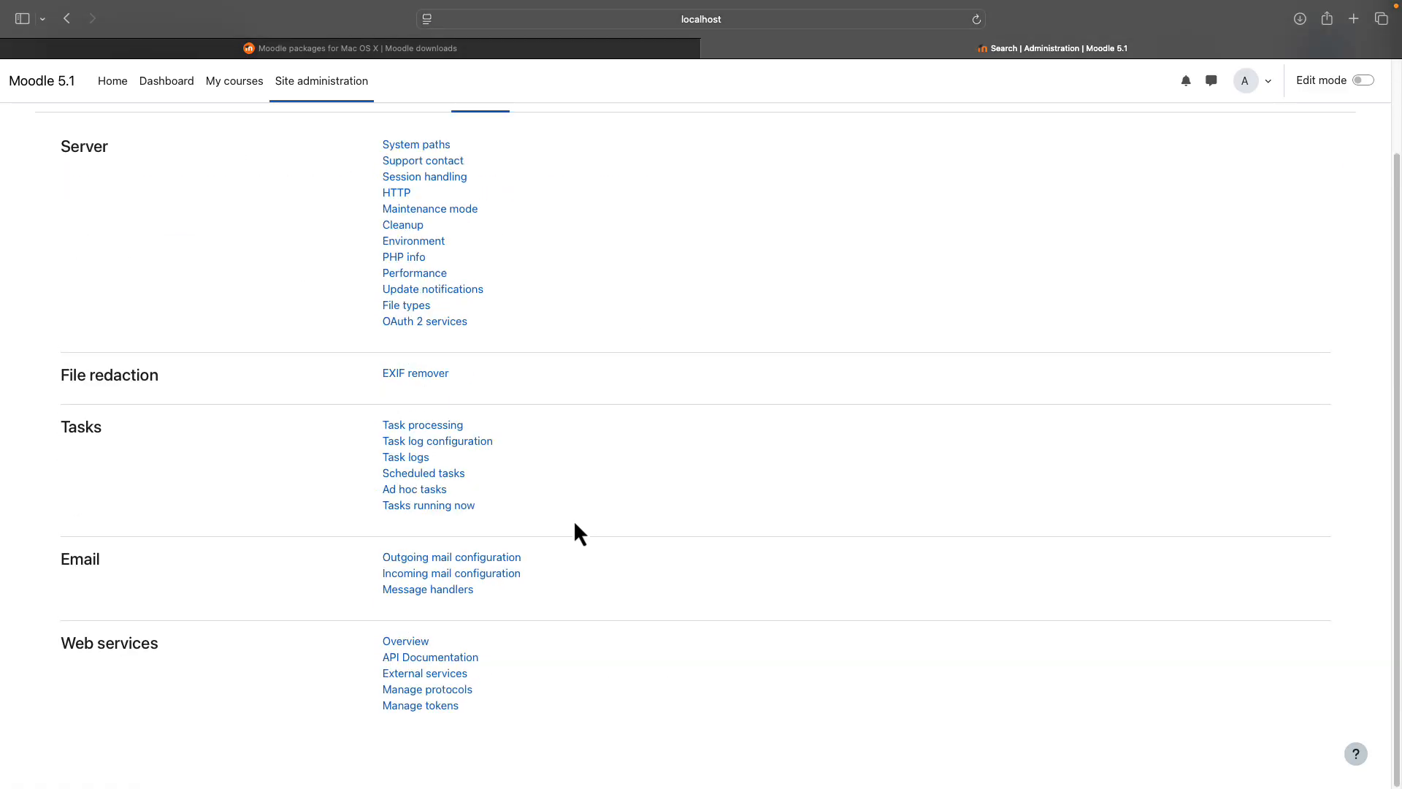
{"action": "left_click", "coordinate": [485, 558]}
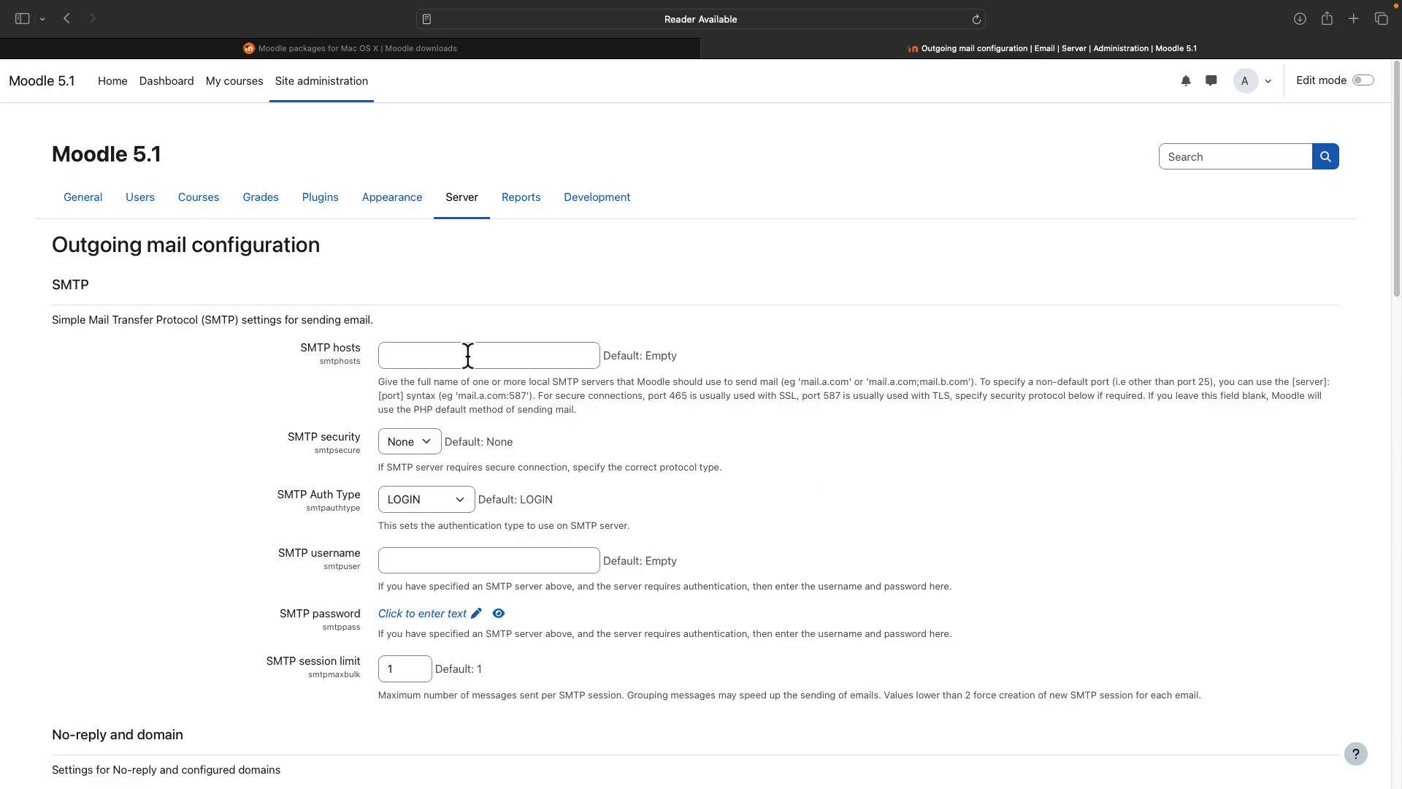
{"action": "left_click", "coordinate": [501, 358]}
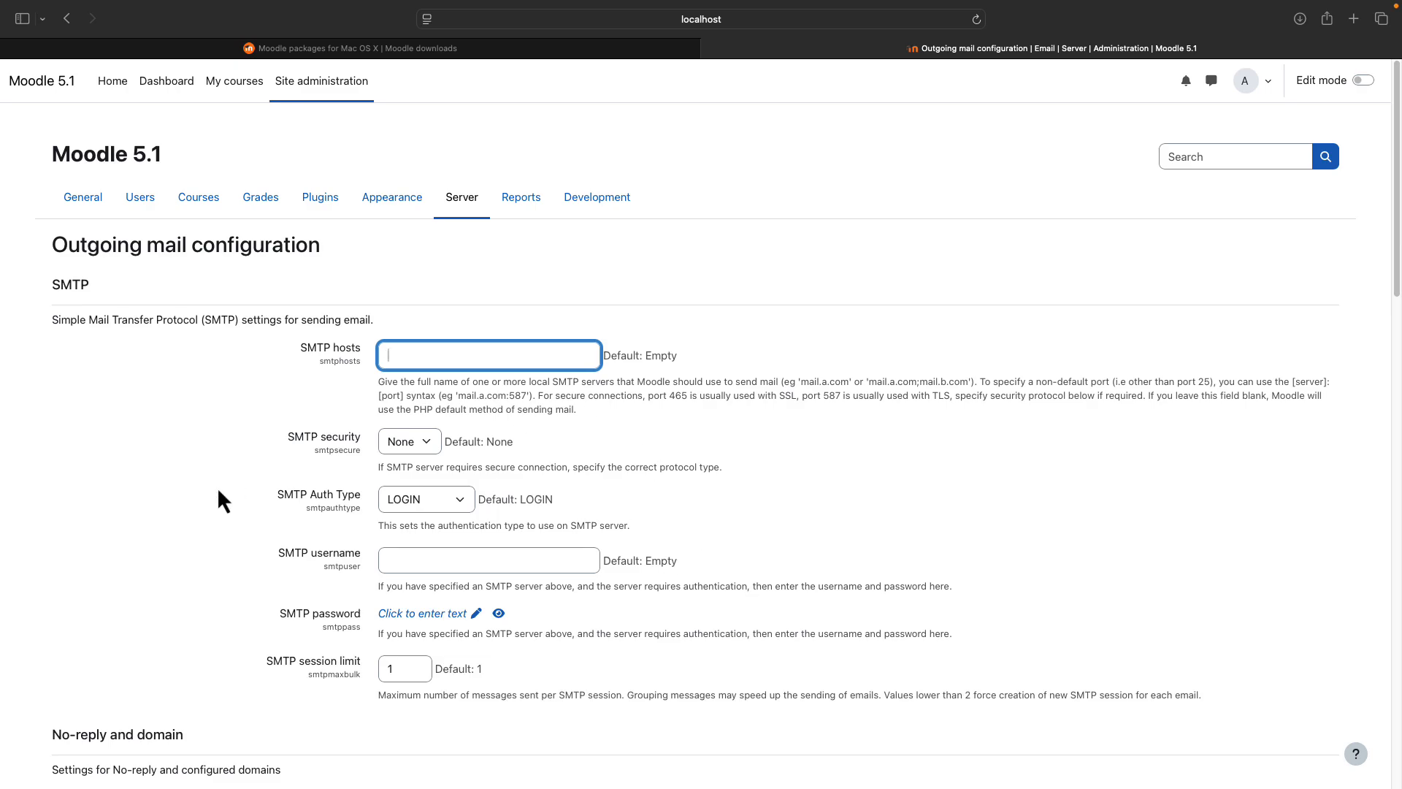
{"action": "left_click", "coordinate": [327, 208]}
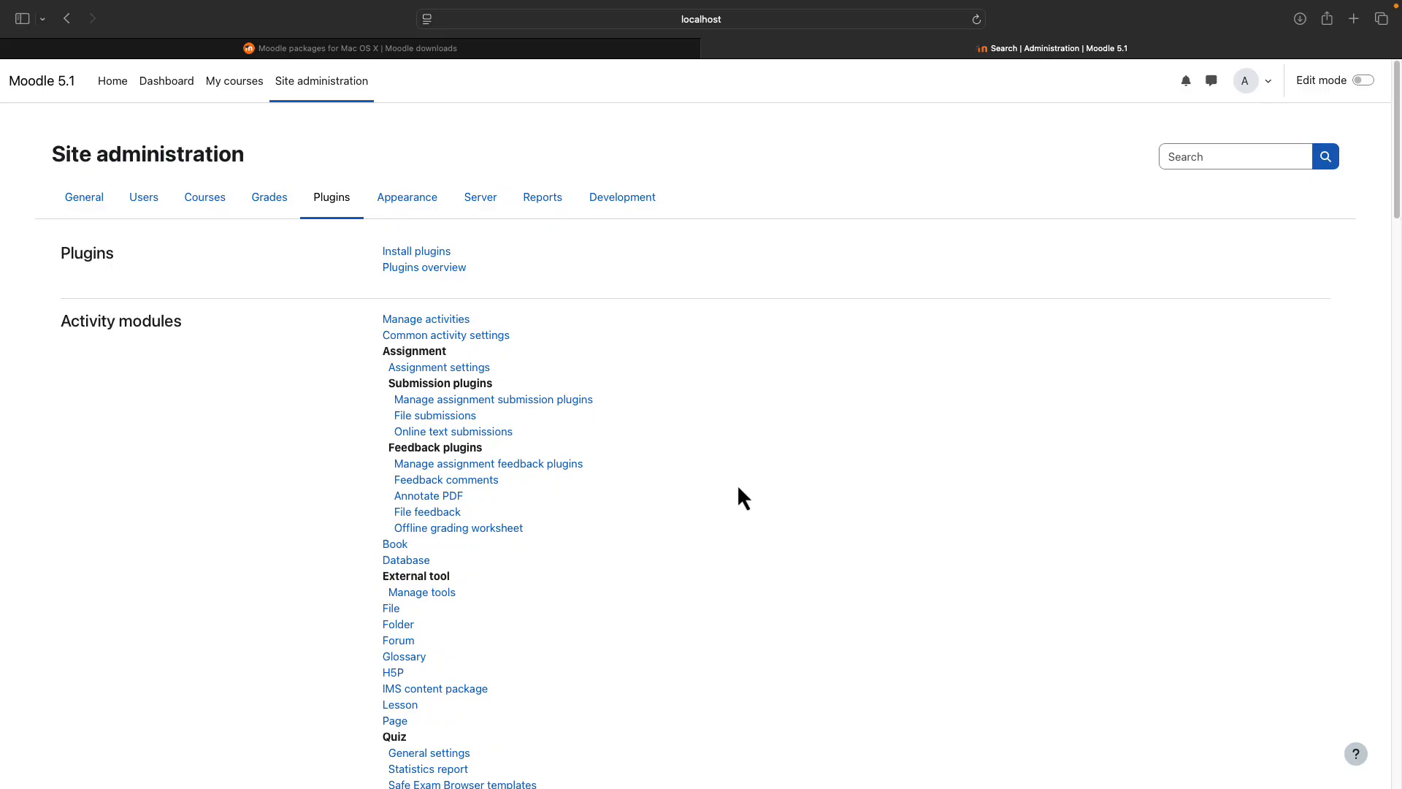
- Return to the Moodle home page and scroll through it
{"action": "left_click", "coordinate": [113, 86]}
{"action": "scroll", "coordinate": [431, 555], "scroll_direction": "down", "scroll_amount": 5}
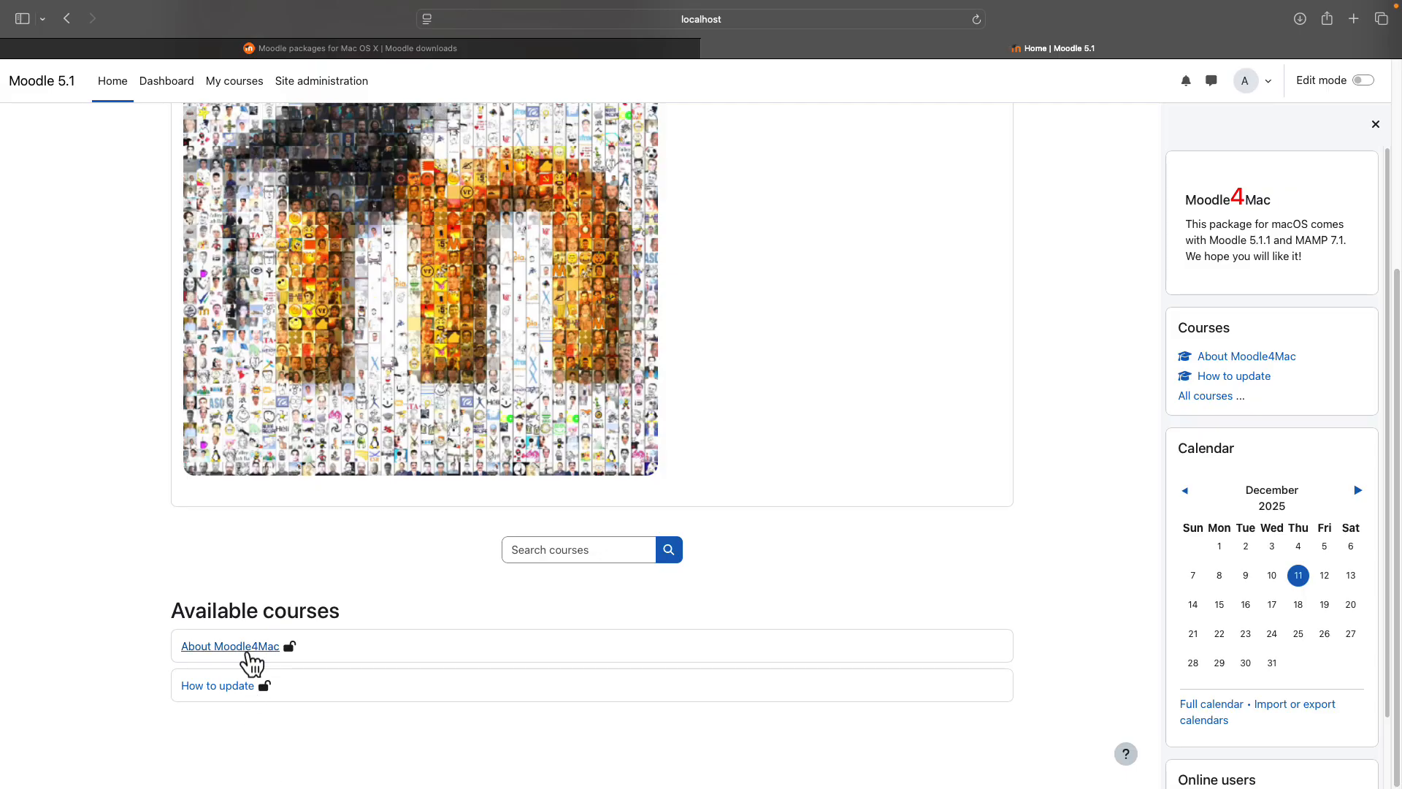
{"action": "scroll", "coordinate": [664, 580], "scroll_direction": "up", "scroll_amount": 5}
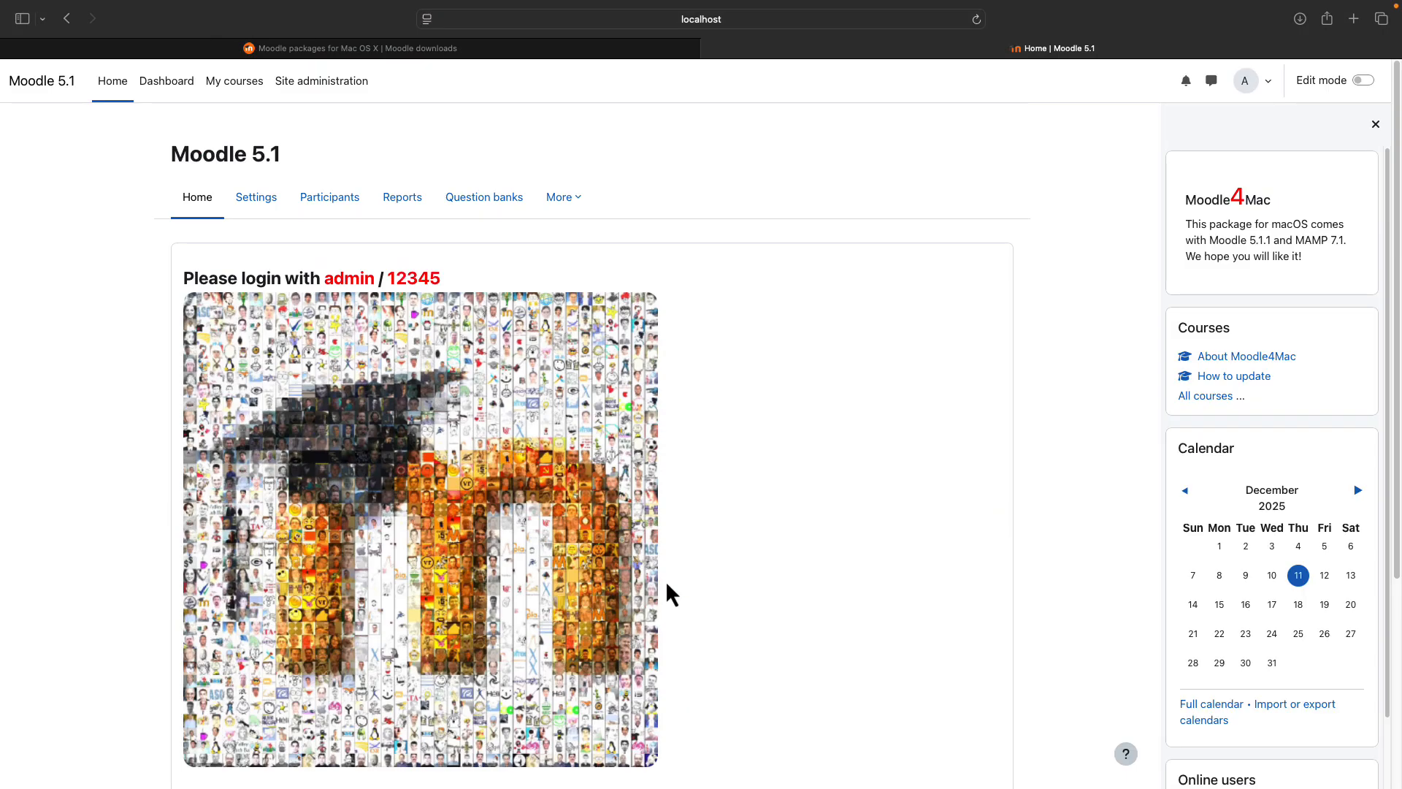
- Open About Moodle4Mac from Manage courses and categories and scroll its course page
{"action": "left_click", "coordinate": [327, 85]}
{"action": "left_click", "coordinate": [211, 200]}
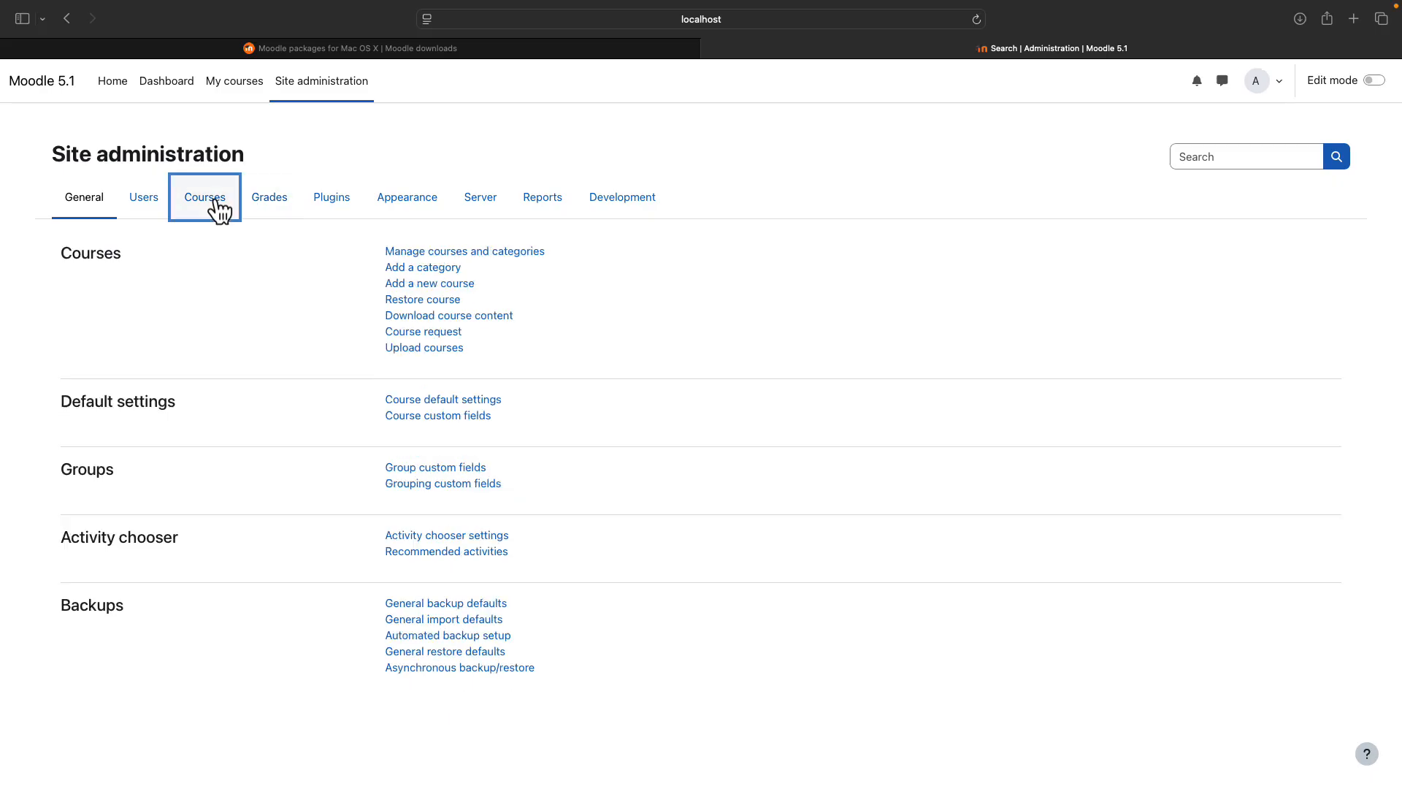
{"action": "left_click", "coordinate": [403, 254]}
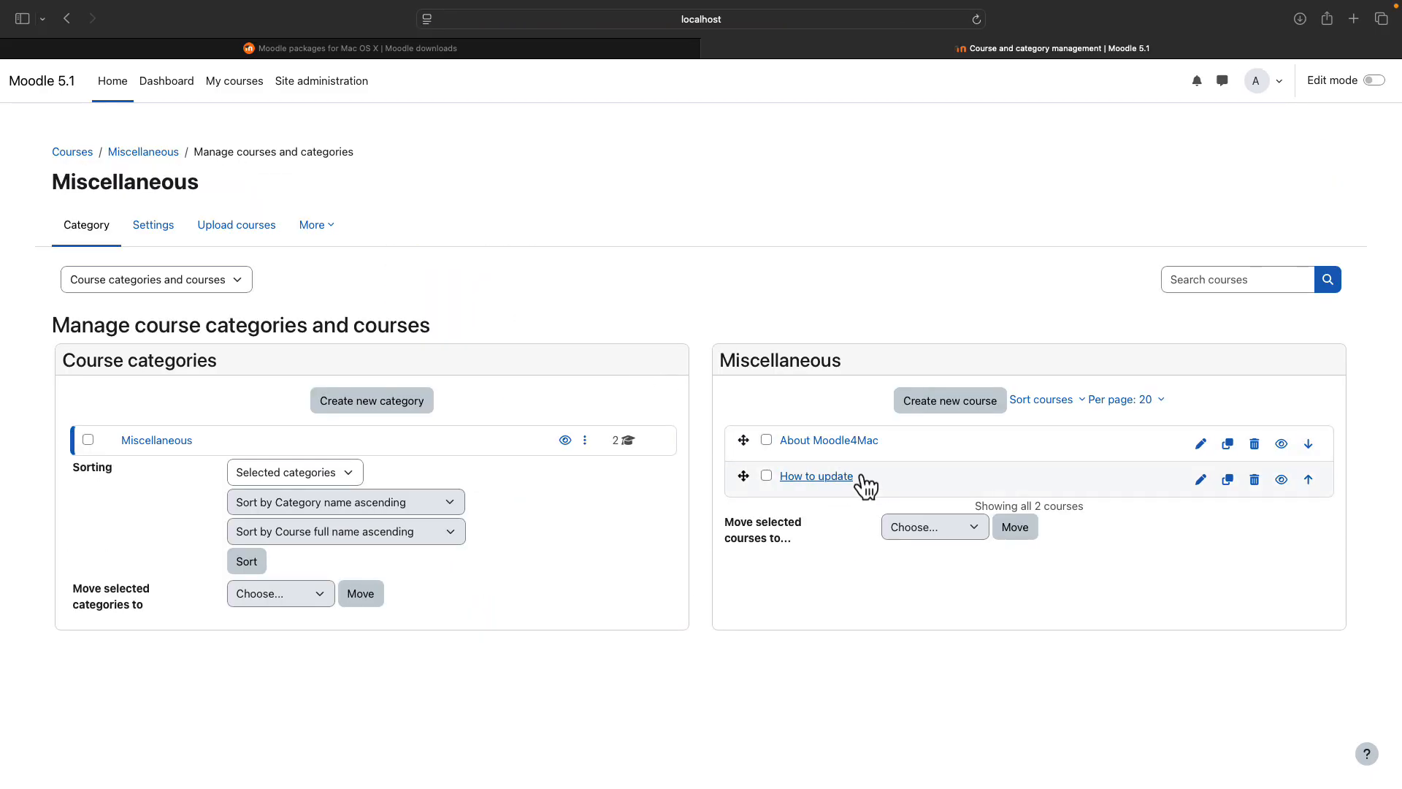
{"action": "left_click", "coordinate": [845, 444]}
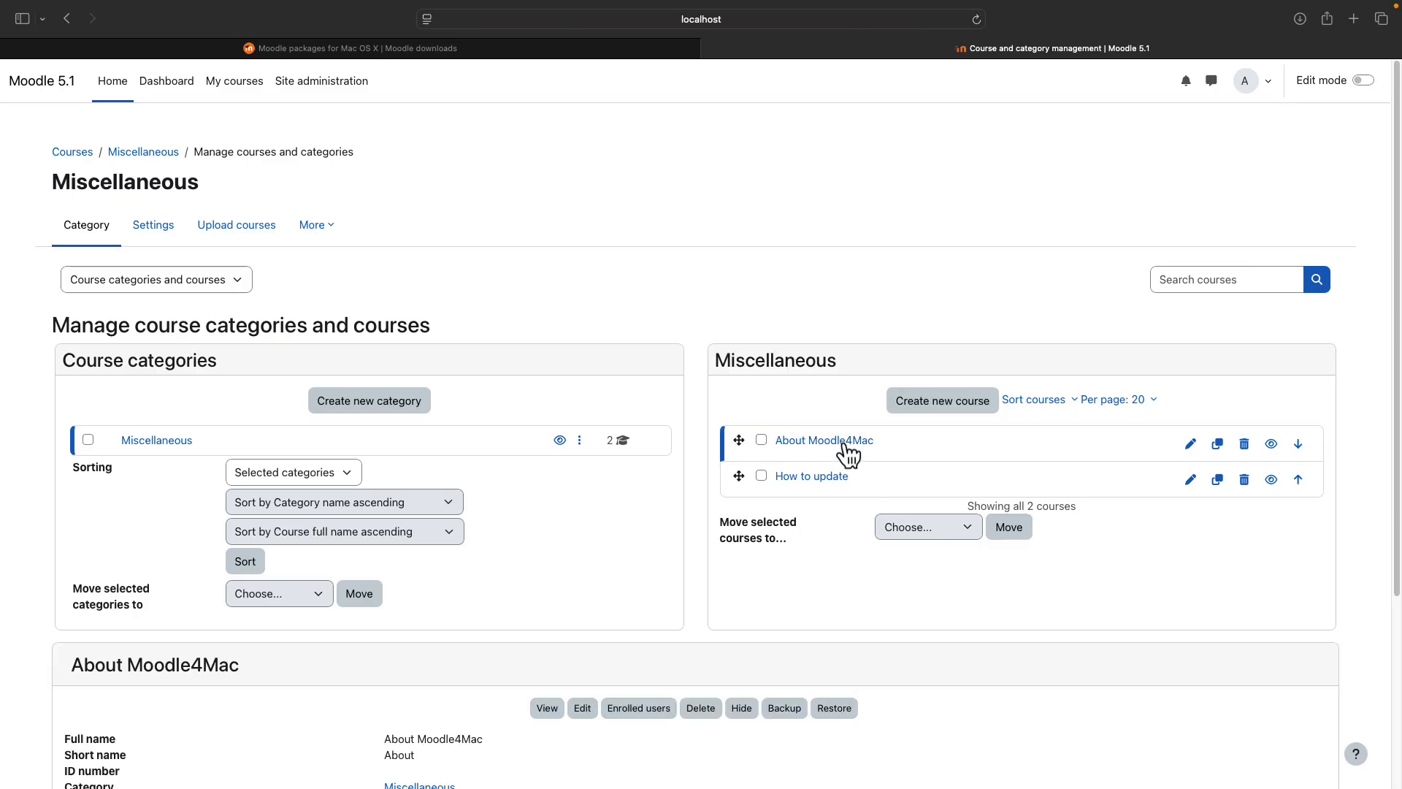
{"action": "left_click", "coordinate": [547, 708]}
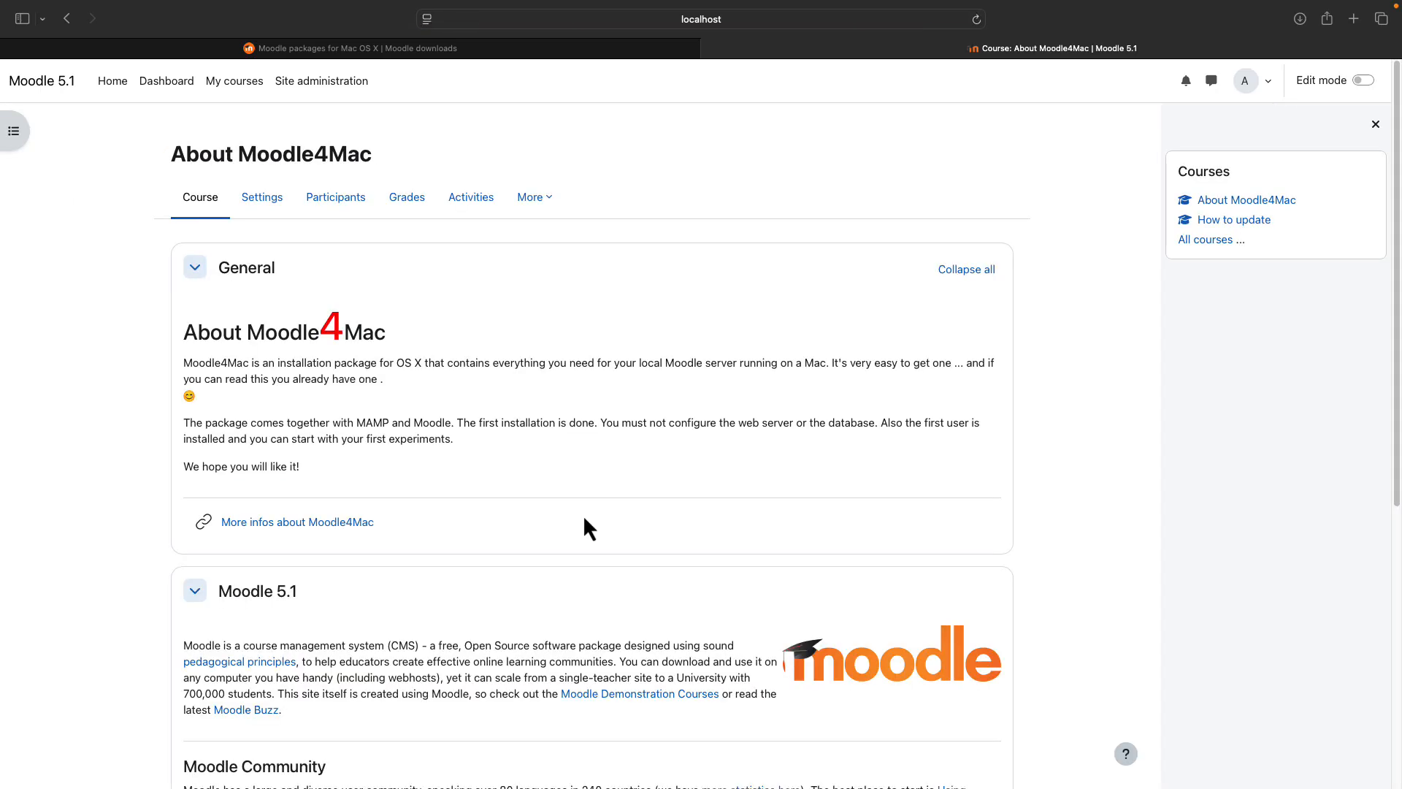
{"action": "scroll", "coordinate": [583, 514], "scroll_direction": "down", "scroll_amount": 5}
{"action": "scroll", "coordinate": [519, 657], "scroll_direction": "down", "scroll_amount": 5}
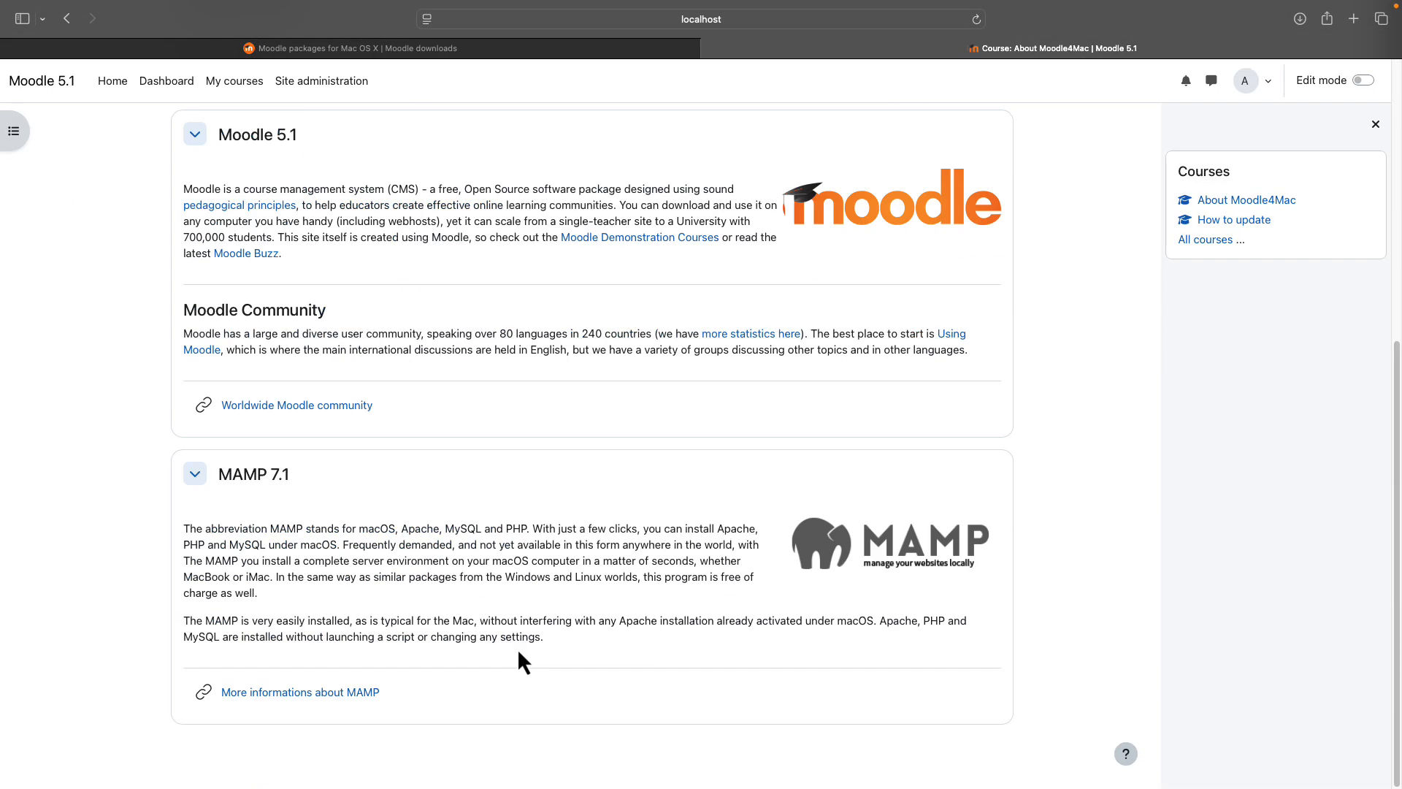
{"action": "scroll", "coordinate": [517, 647], "scroll_direction": "up", "scroll_amount": 10}
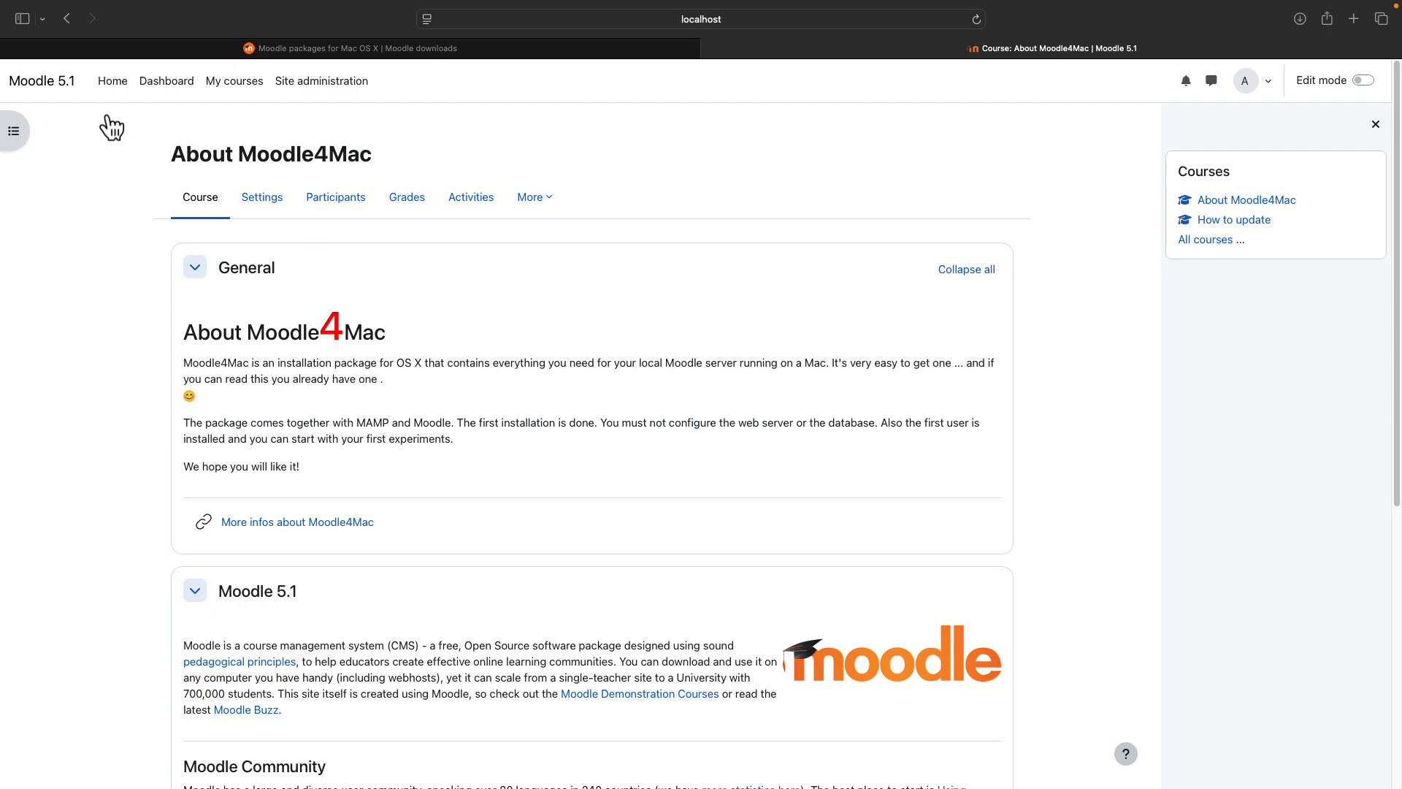
- Open the How to update course and scroll down through its content
{"action": "left_click", "coordinate": [1234, 220]}
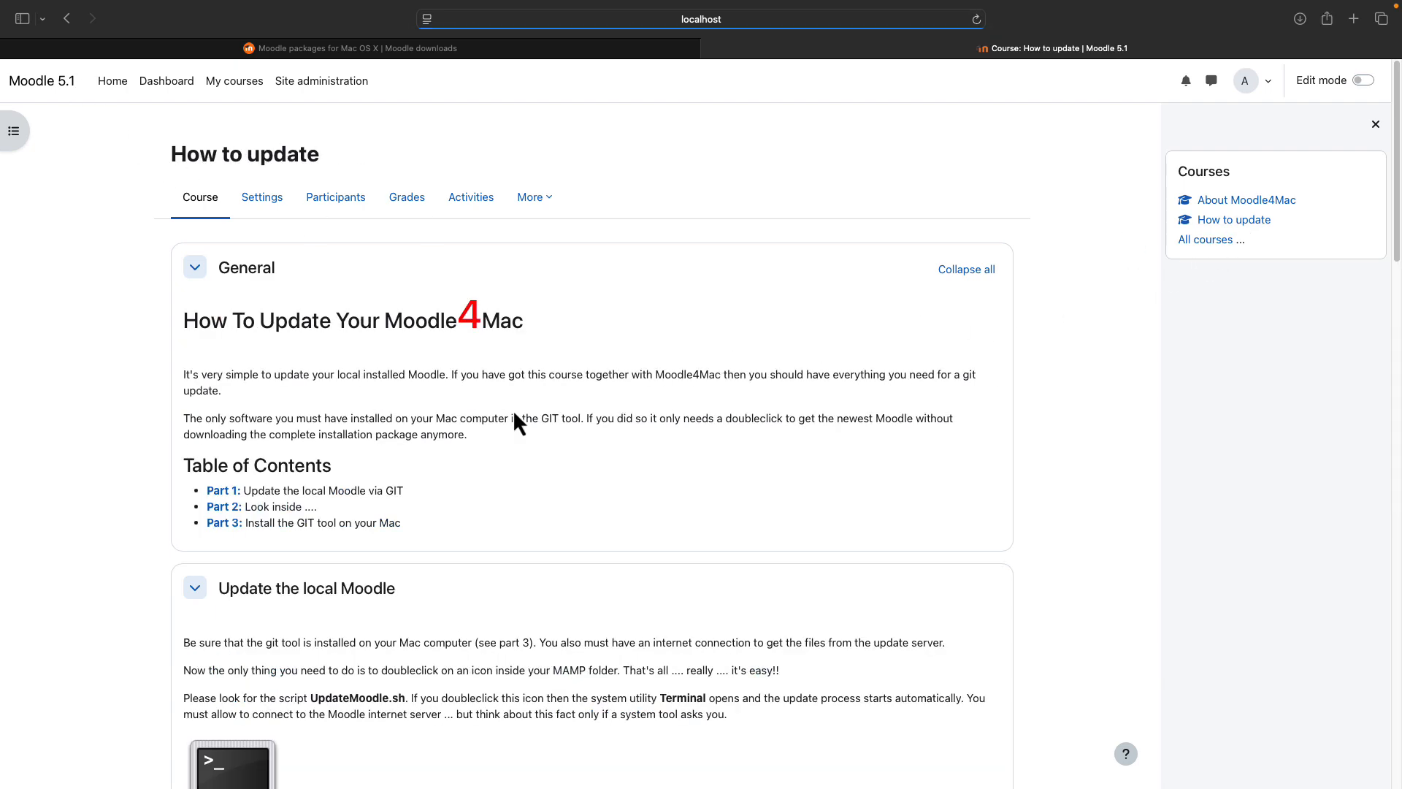
{"action": "scroll", "coordinate": [622, 484], "scroll_direction": "down", "scroll_amount": 10}
{"action": "scroll", "coordinate": [622, 484], "scroll_direction": "down", "scroll_amount": 10}
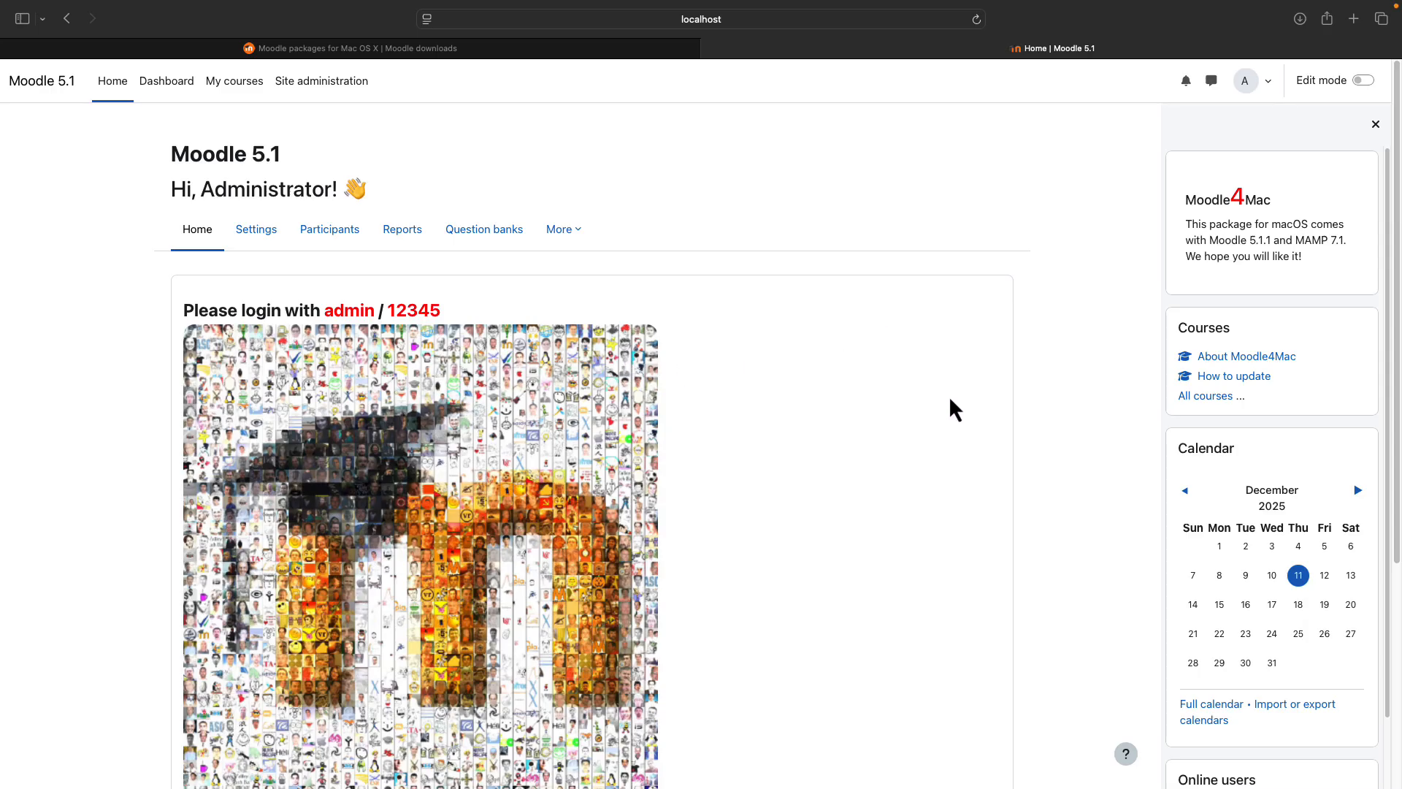
- Log out of Moodle, stop MAMP's servers, and bring forward the Moodle4Mac-501 window
{"action": "left_click", "coordinate": [1267, 83]}
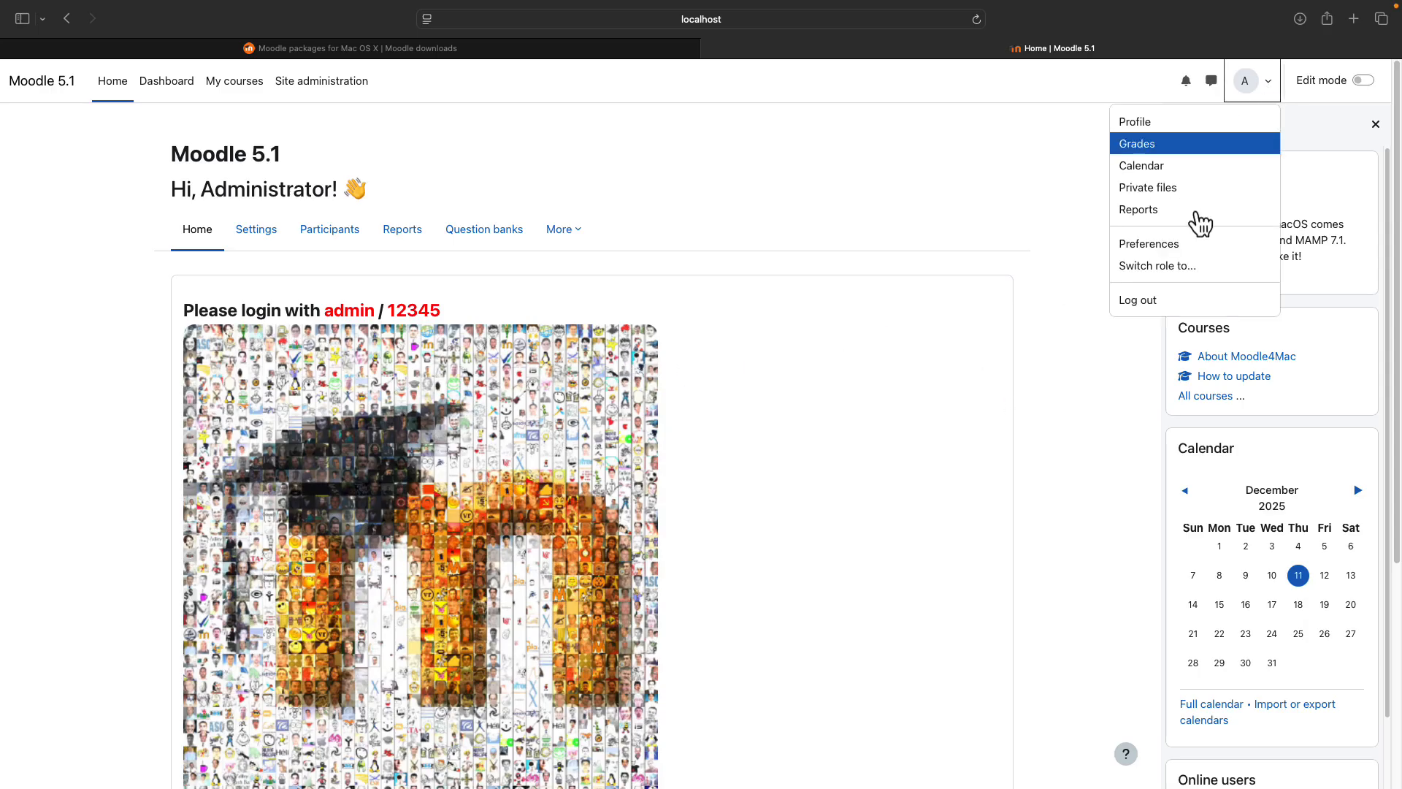
{"action": "left_click", "coordinate": [1154, 301]}
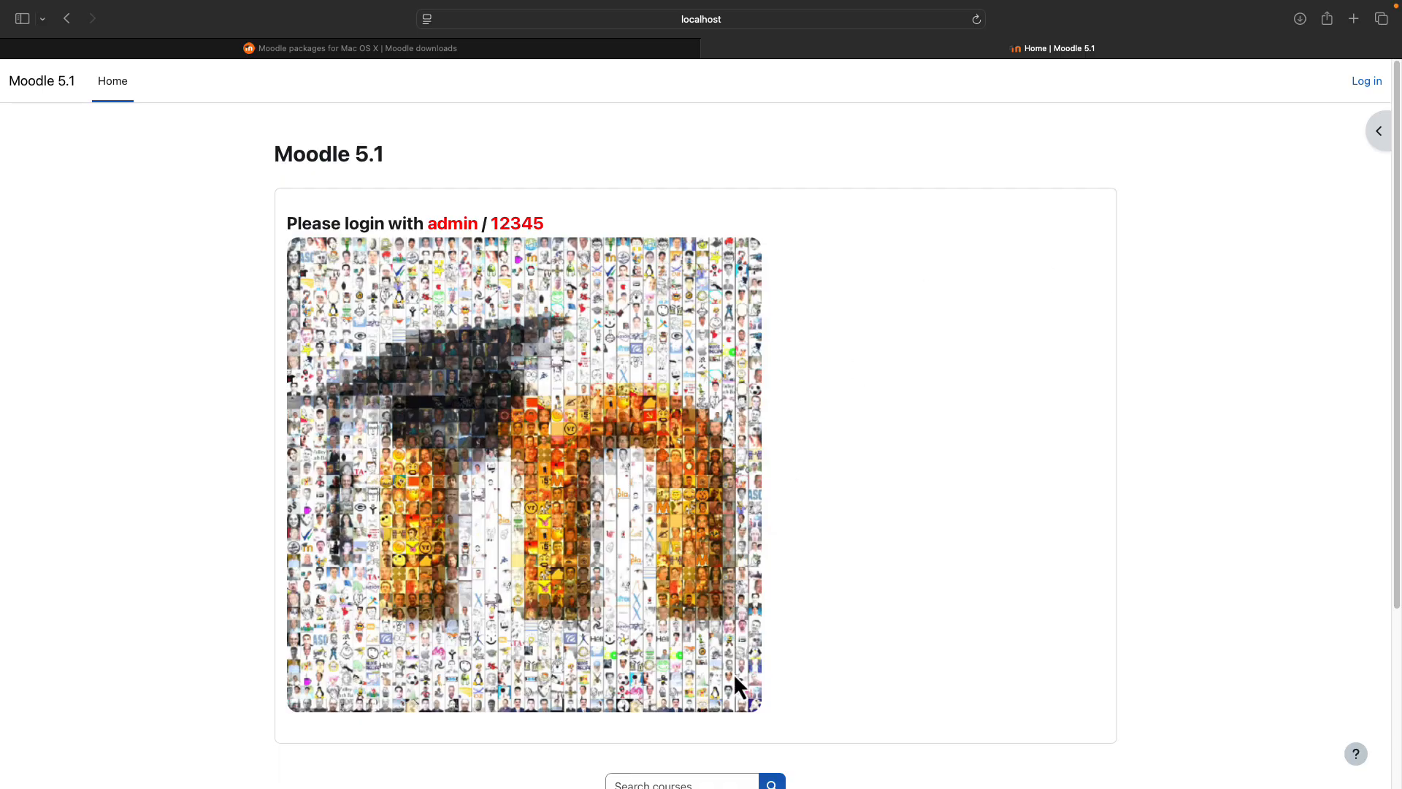
{"action": "mouse_move", "coordinate": [760, 787]}
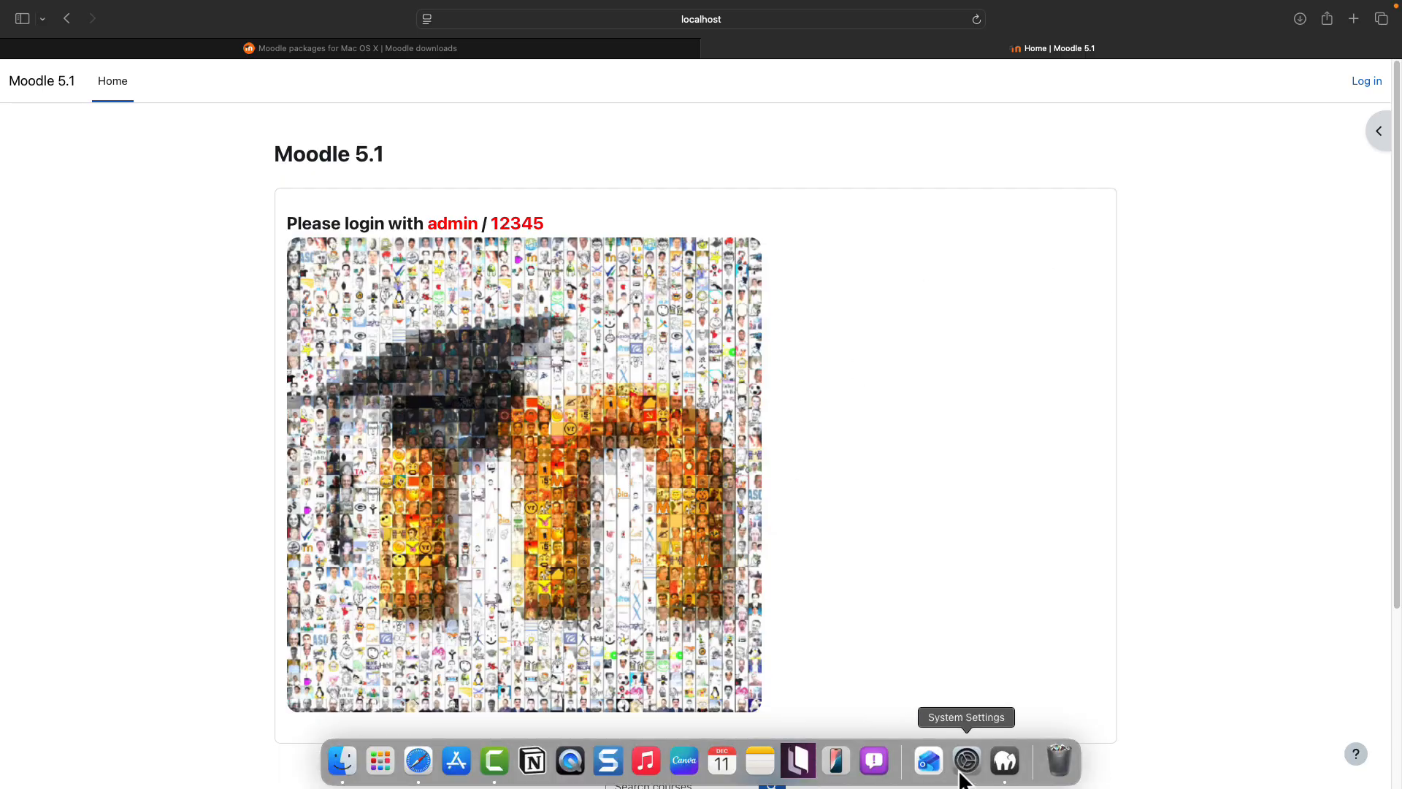
{"action": "left_click", "coordinate": [1006, 770]}
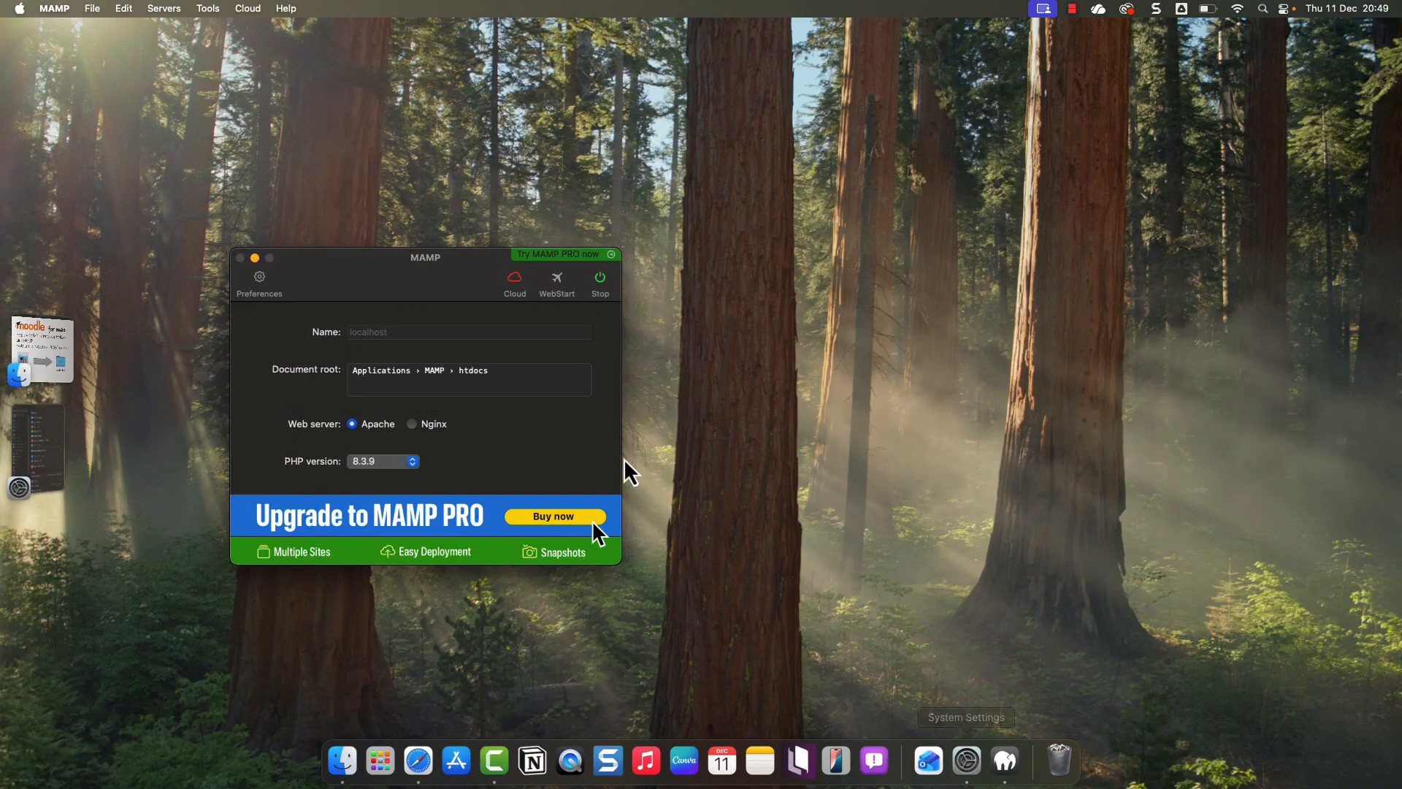
{"action": "left_click", "coordinate": [601, 287]}
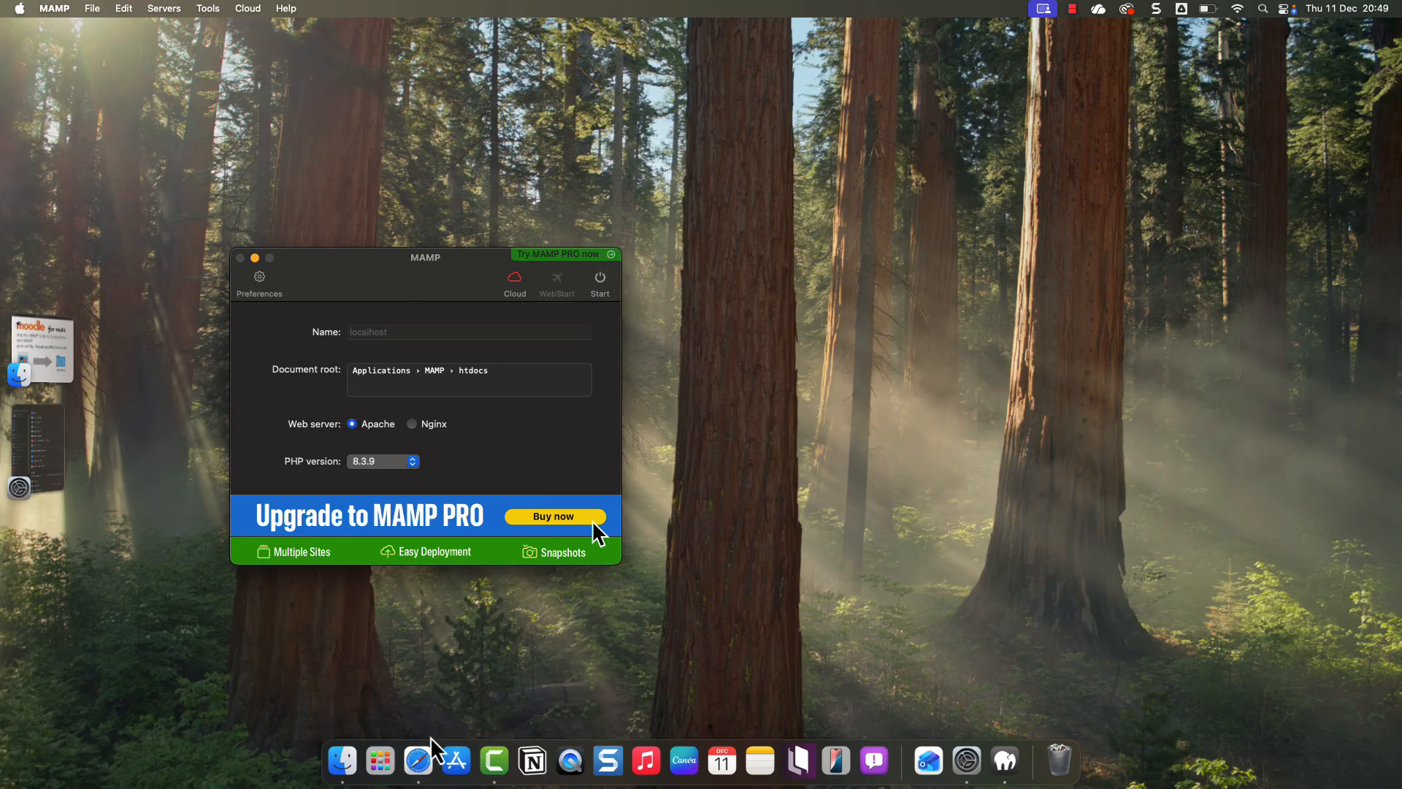
{"action": "left_click", "coordinate": [342, 761]}
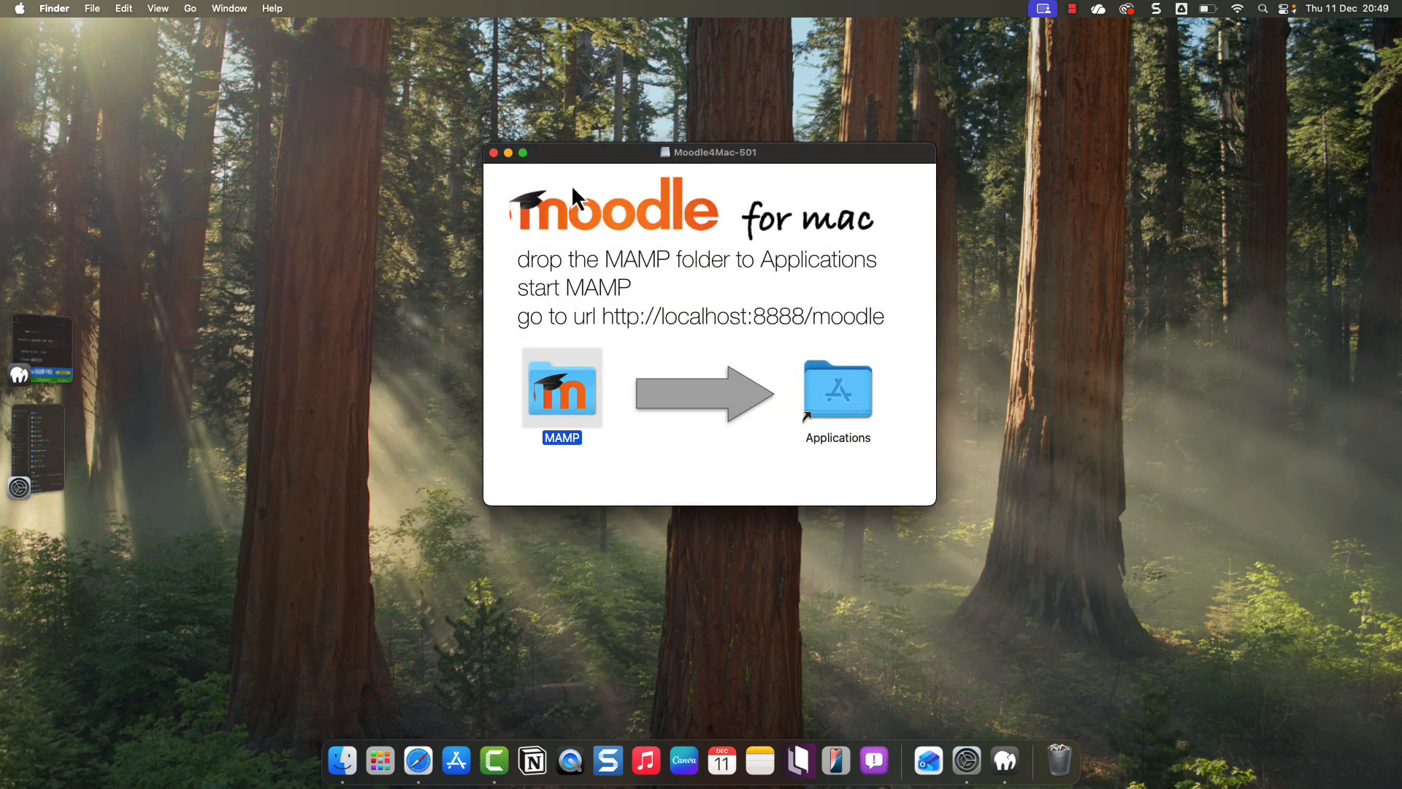
- Close the installer window and show Finder's Applications folder in full screen
{"action": "left_click", "coordinate": [494, 154]}
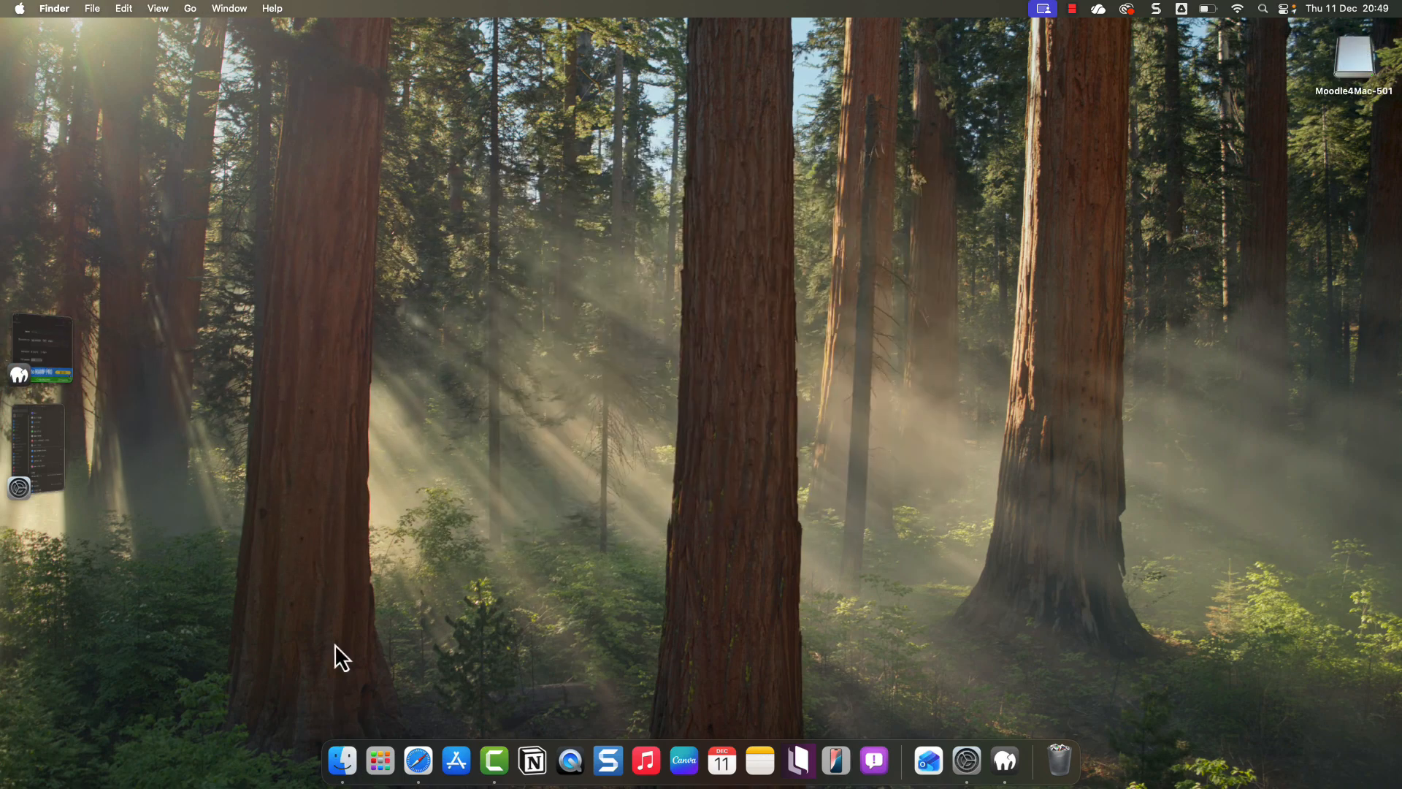
{"action": "left_click", "coordinate": [344, 763]}
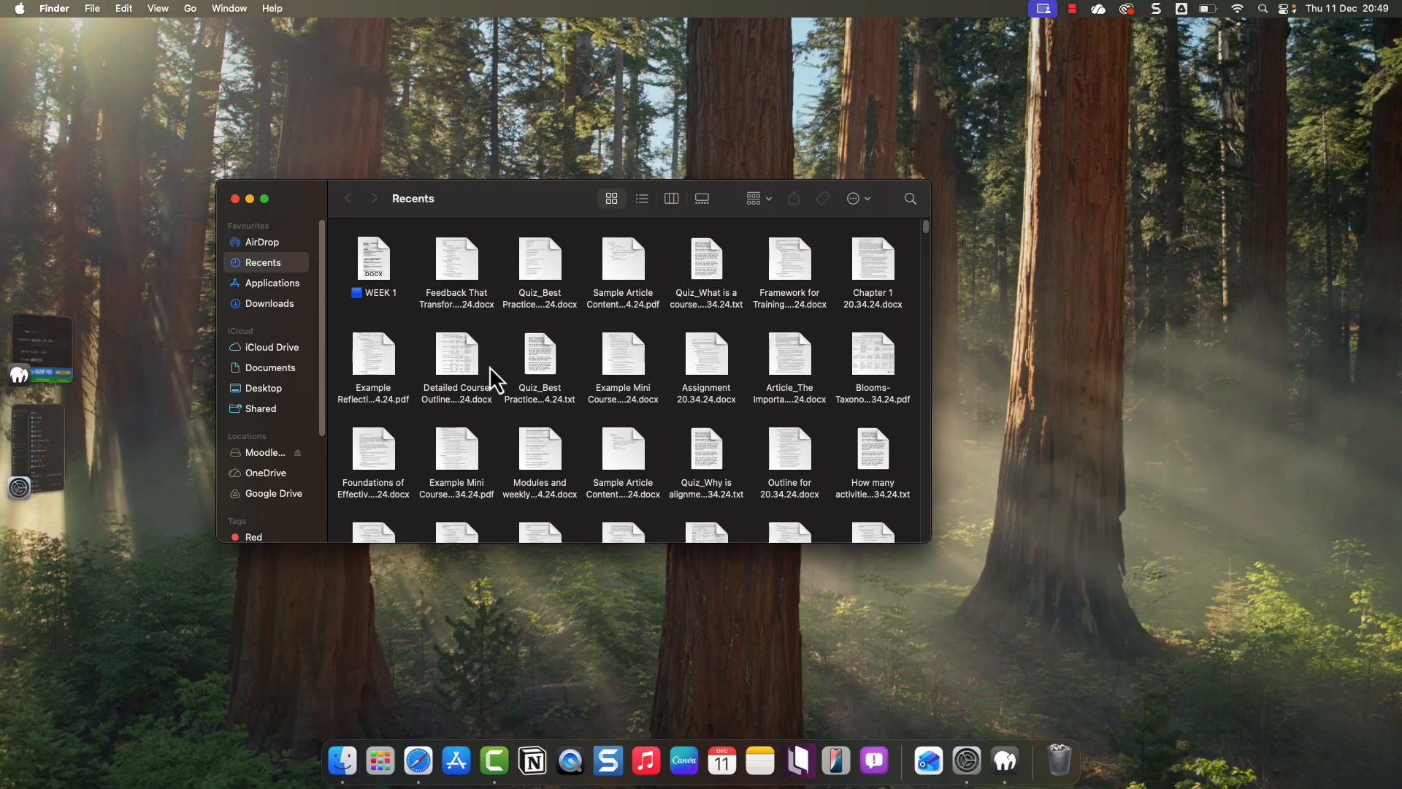
{"action": "left_click", "coordinate": [291, 287]}
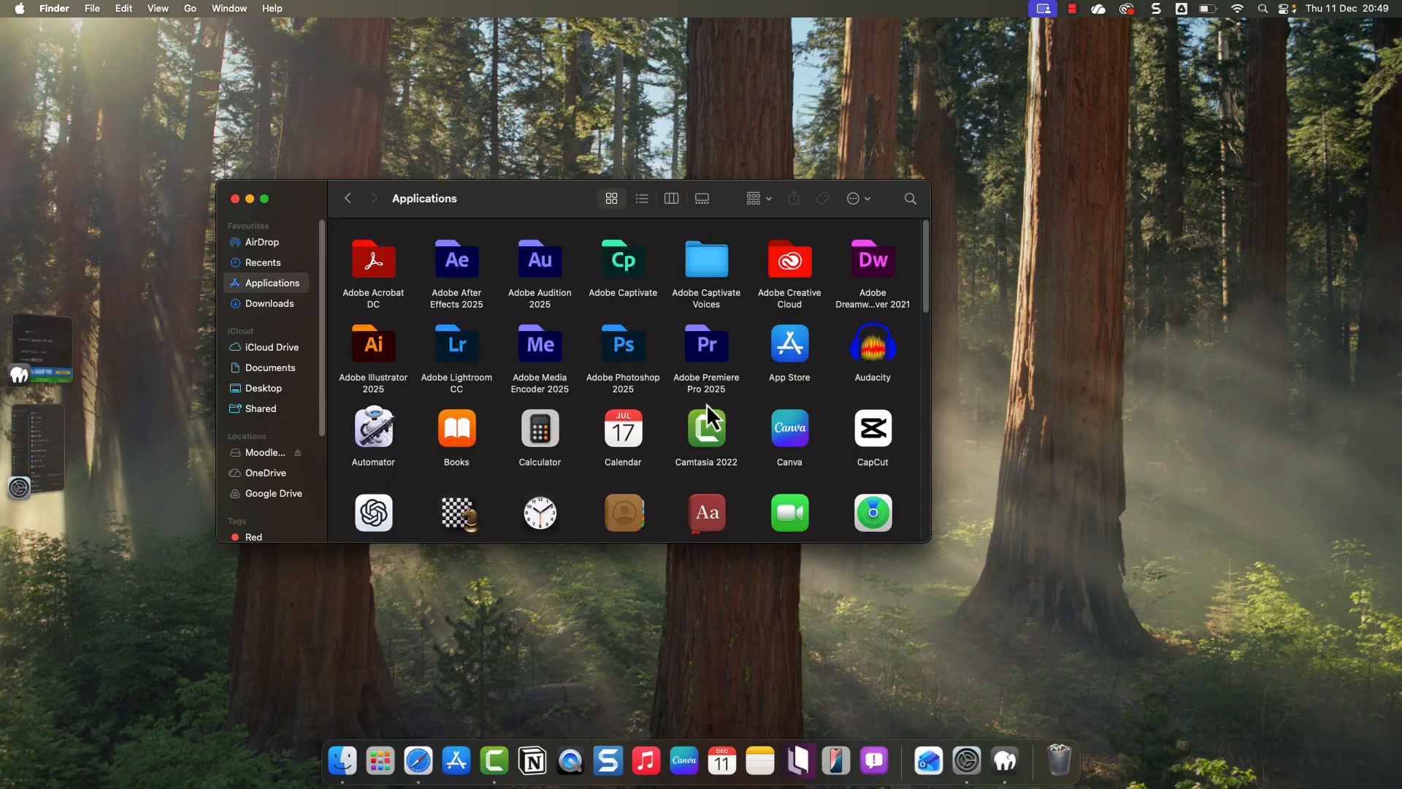
{"action": "scroll", "coordinate": [712, 439], "scroll_direction": "down", "scroll_amount": 2}
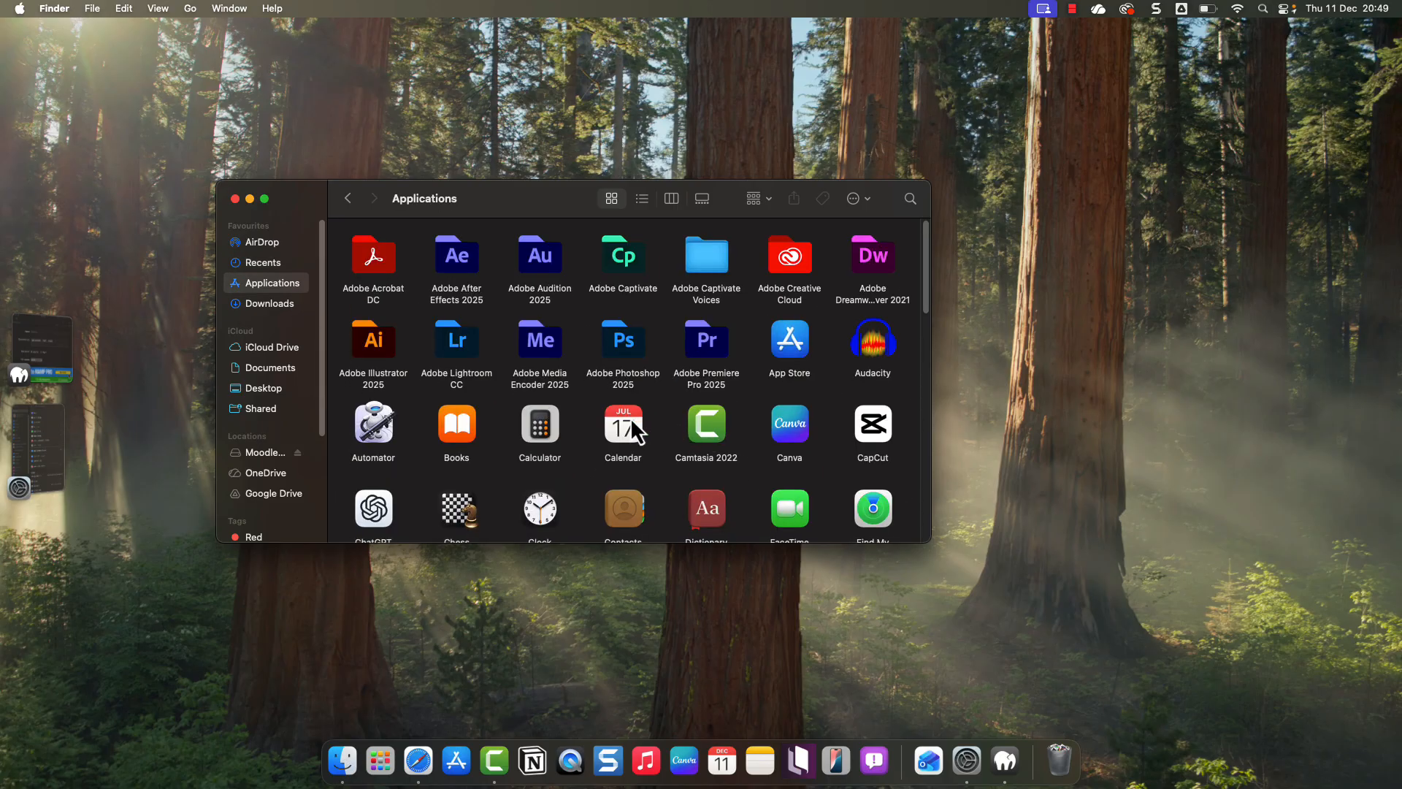
{"action": "scroll", "coordinate": [637, 418], "scroll_direction": "down", "scroll_amount": 4}
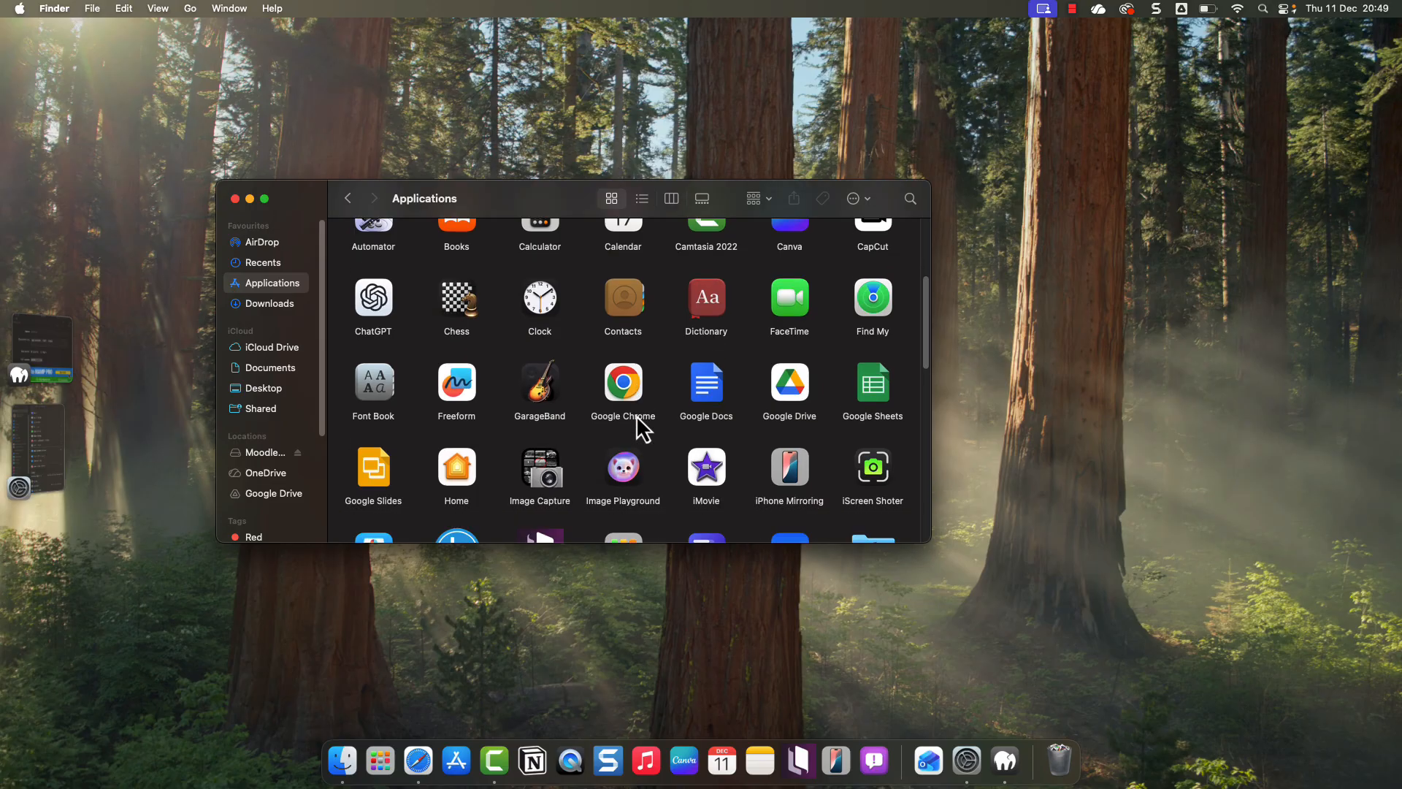
{"action": "scroll", "coordinate": [637, 413], "scroll_direction": "down", "scroll_amount": 8}
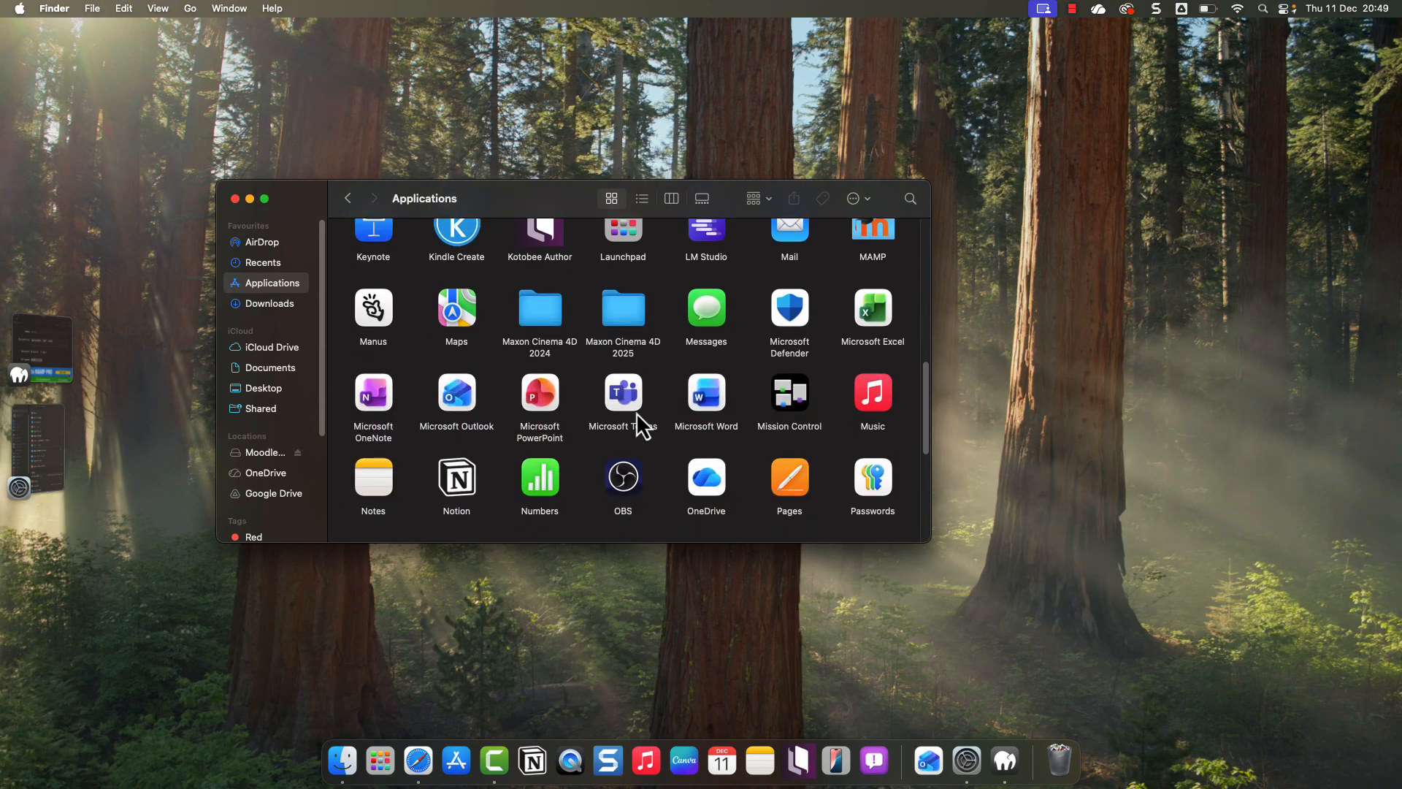
{"action": "left_click", "coordinate": [265, 199]}
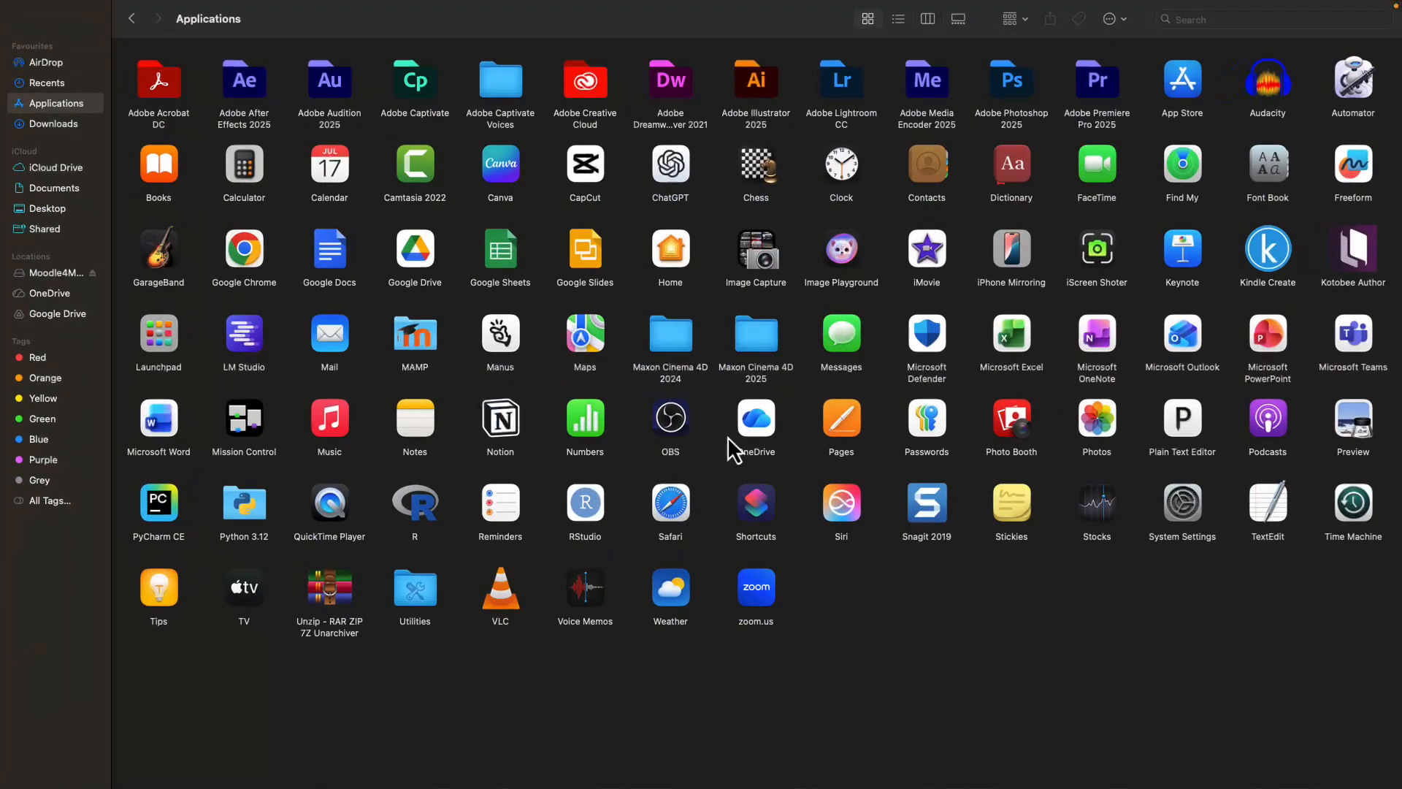
- Move the MAMP application to the Bin via the Action menu
{"action": "left_click", "coordinate": [419, 343]}
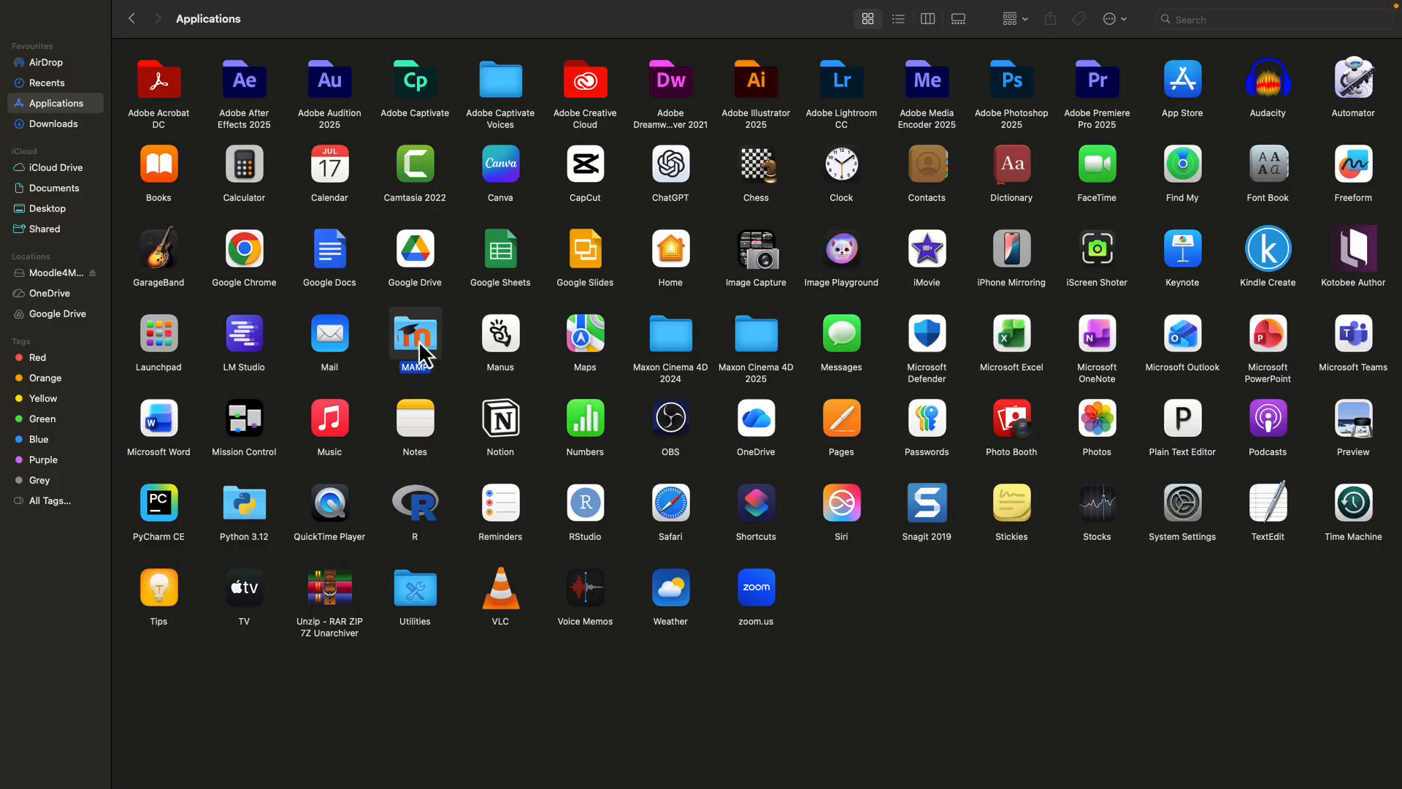
{"action": "left_click", "coordinate": [1115, 20]}
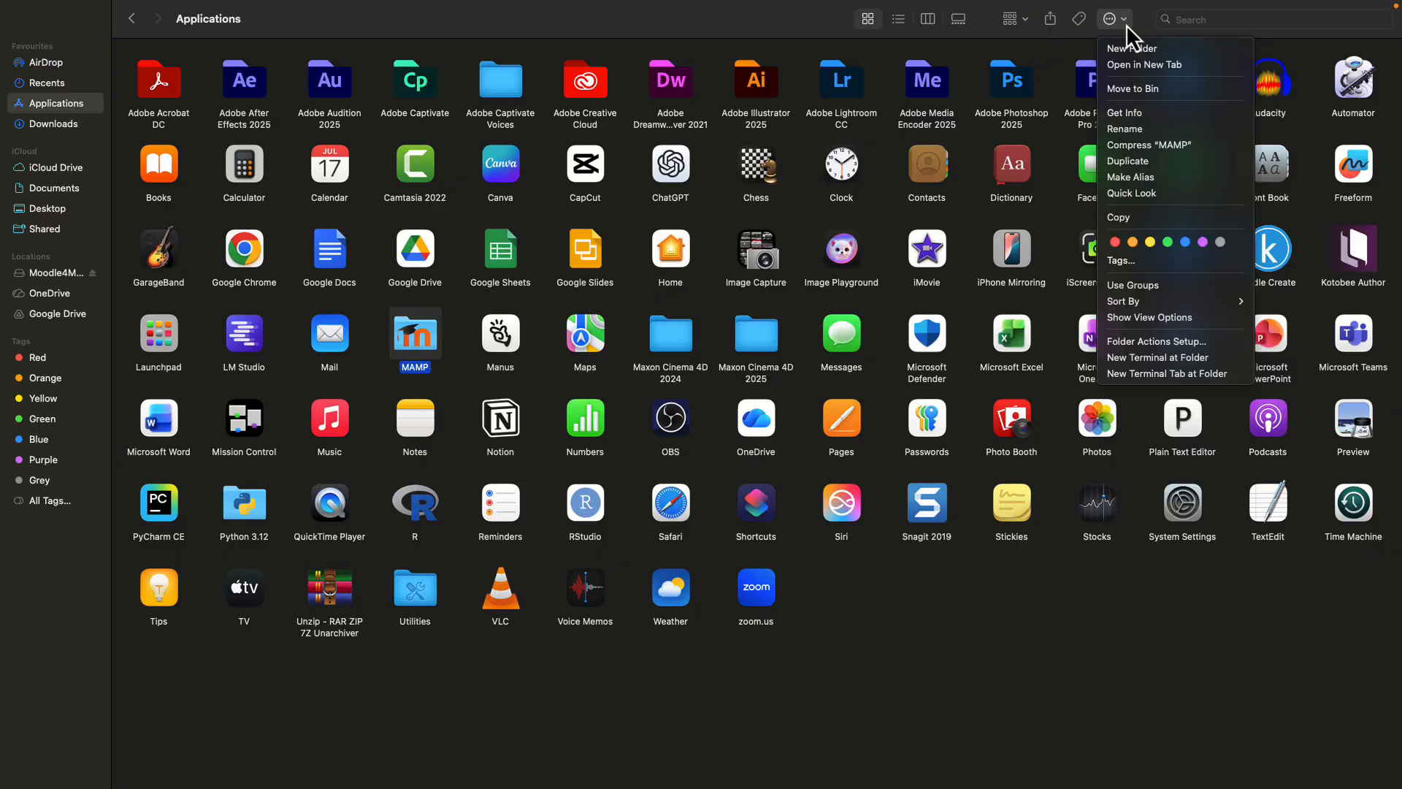
{"action": "left_click", "coordinate": [1141, 90]}
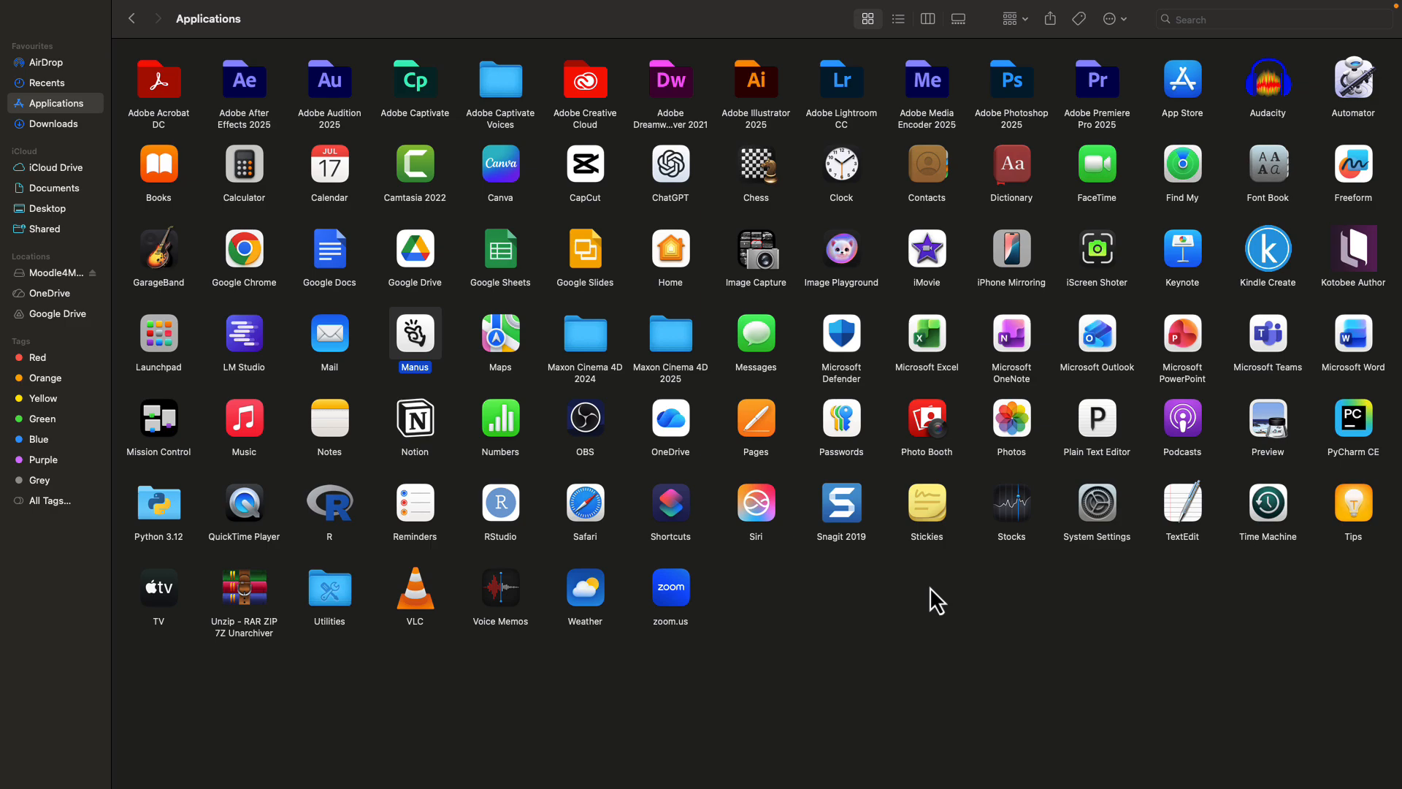
{"action": "mouse_move", "coordinate": [330, 3]}
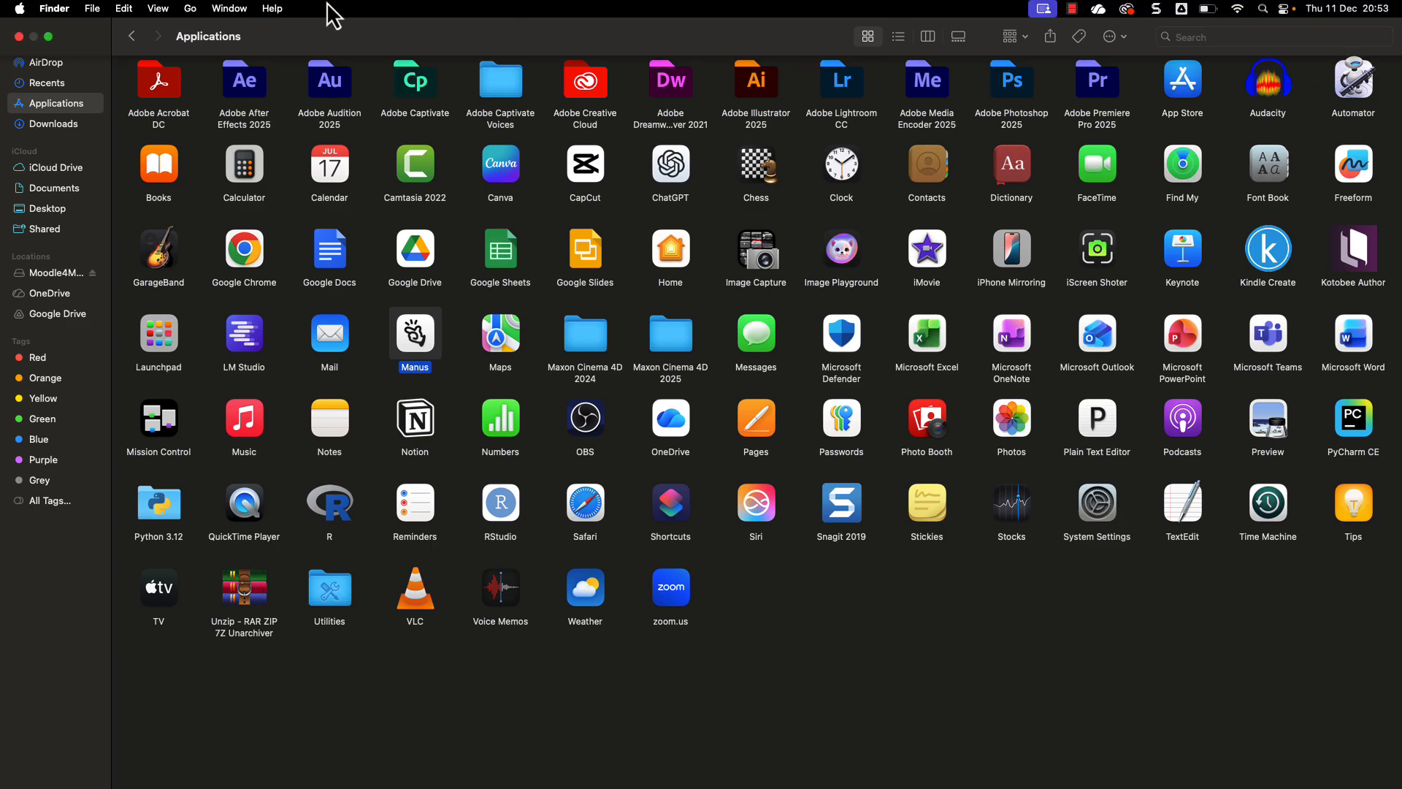
- Close the Applications window, eject the Moodle4Mac-501 disk, and return to Safari's Moodle window
{"action": "left_click", "coordinate": [18, 36]}
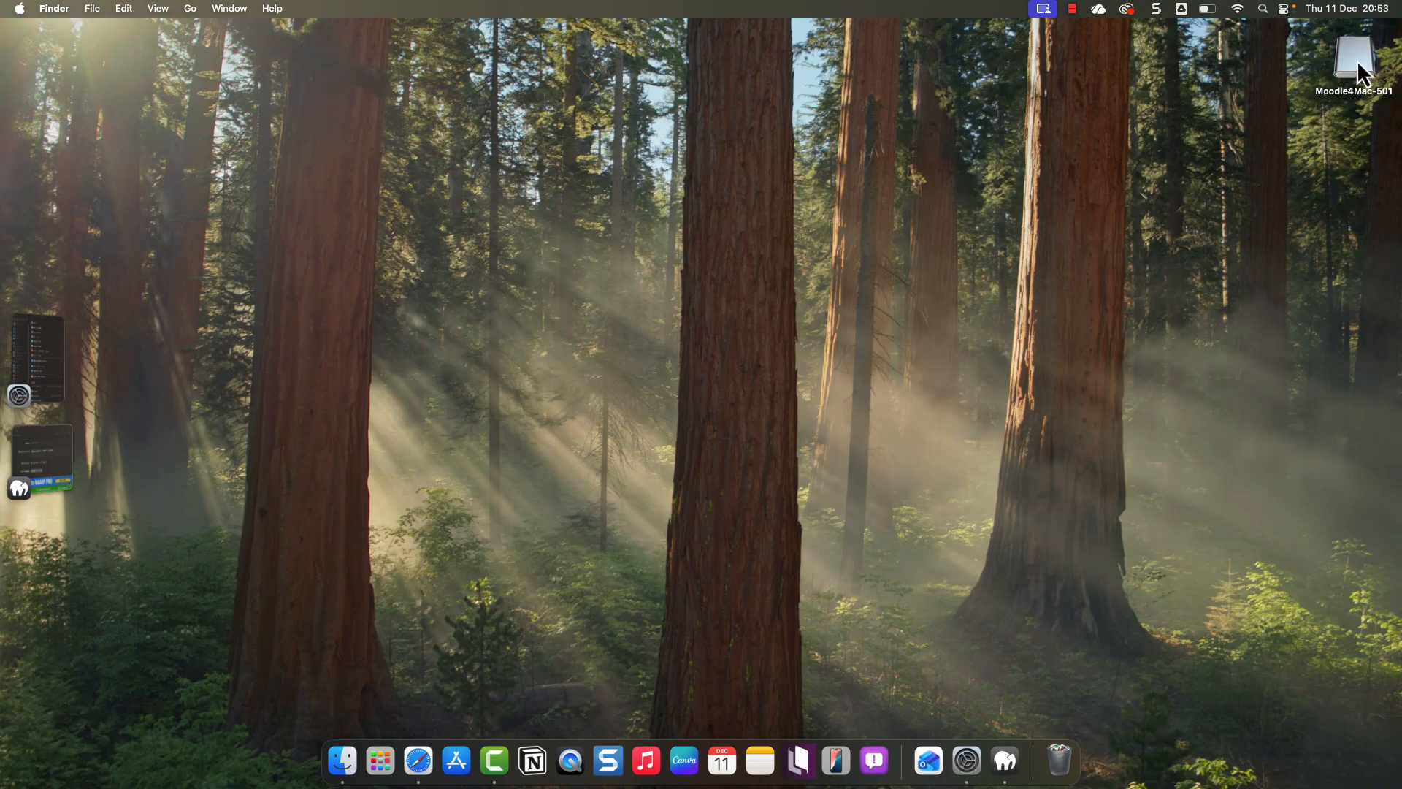
{"action": "left_click_drag", "start_coordinate": [1361, 63], "coordinate": [1352, 73]}
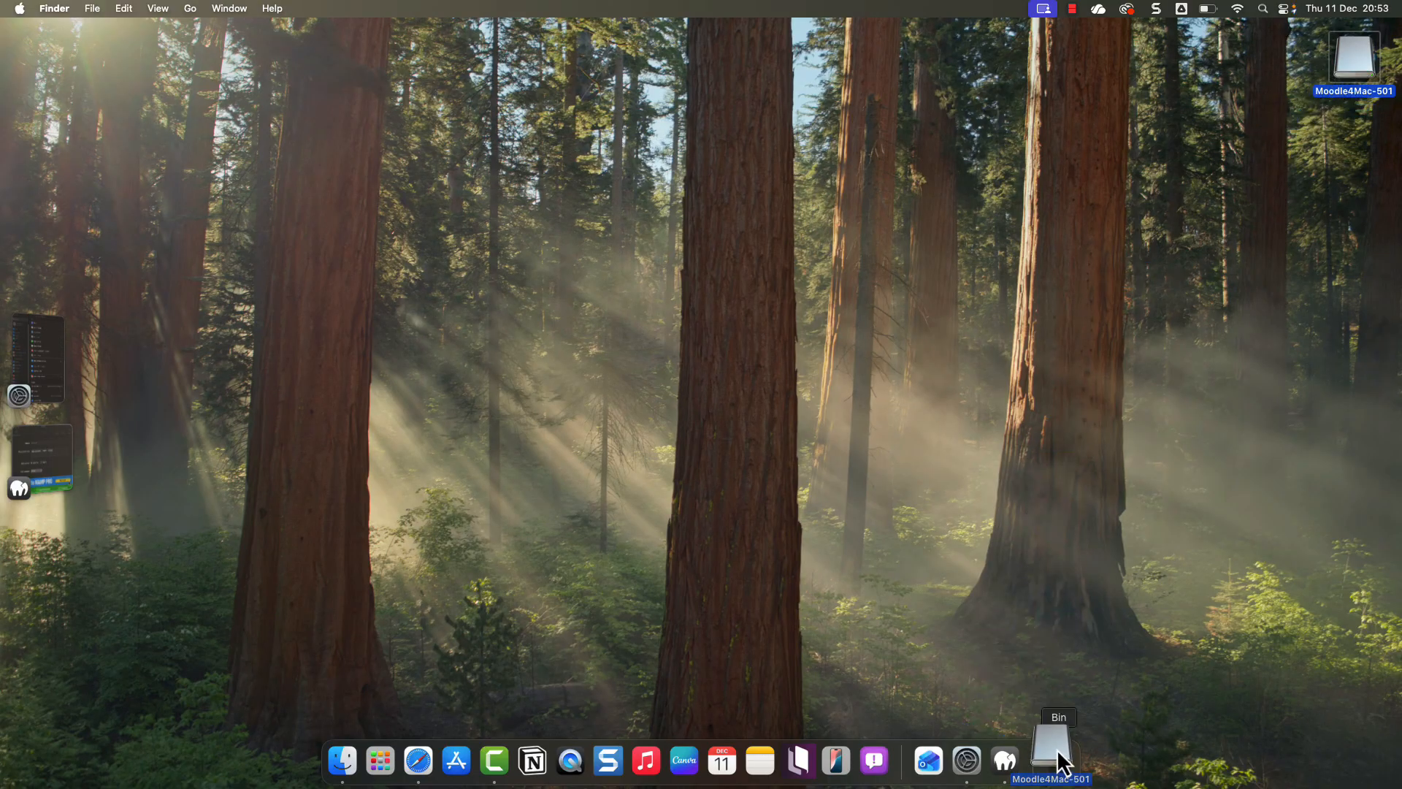
{"action": "left_click_drag", "start_coordinate": [1058, 747], "coordinate": [1056, 753]}
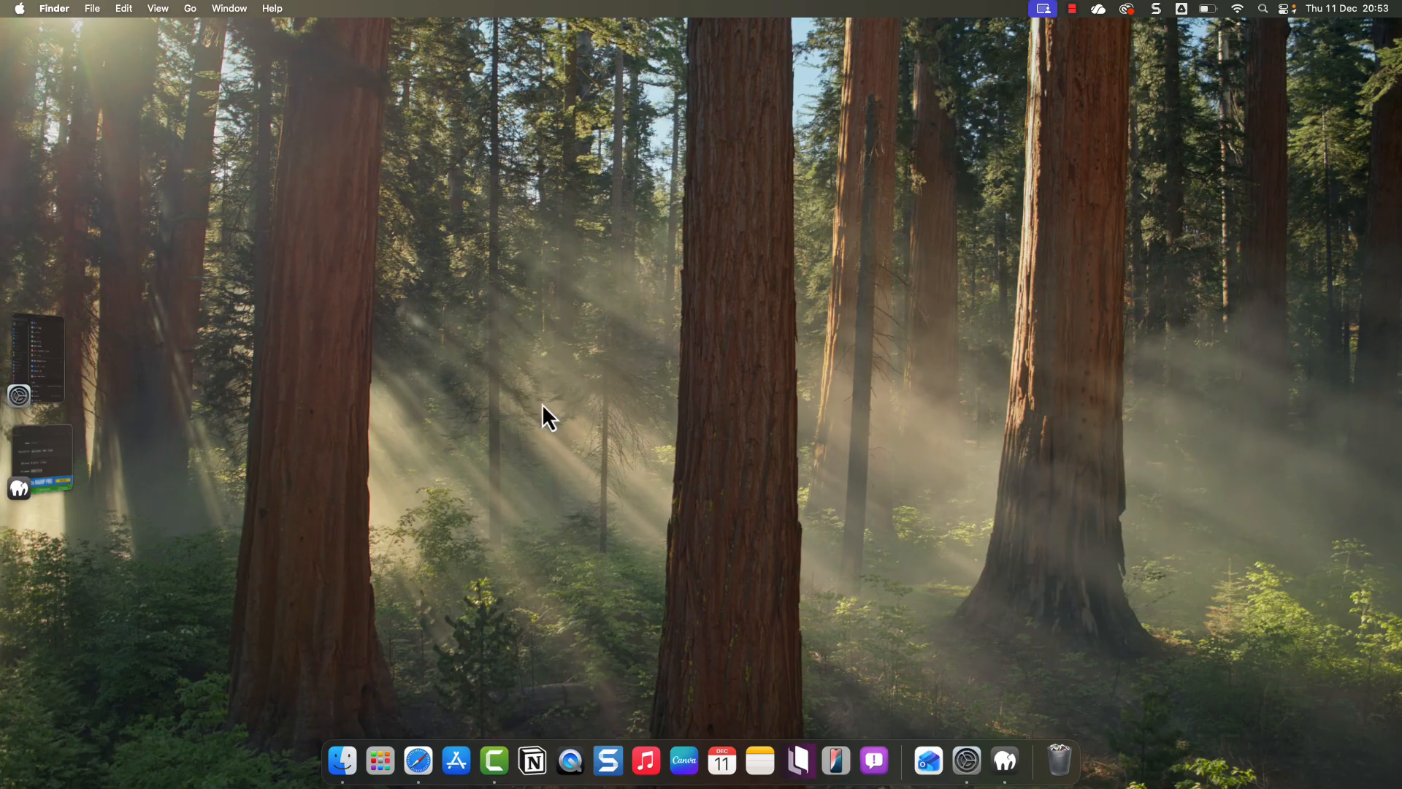
{"action": "left_click", "coordinate": [54, 467]}
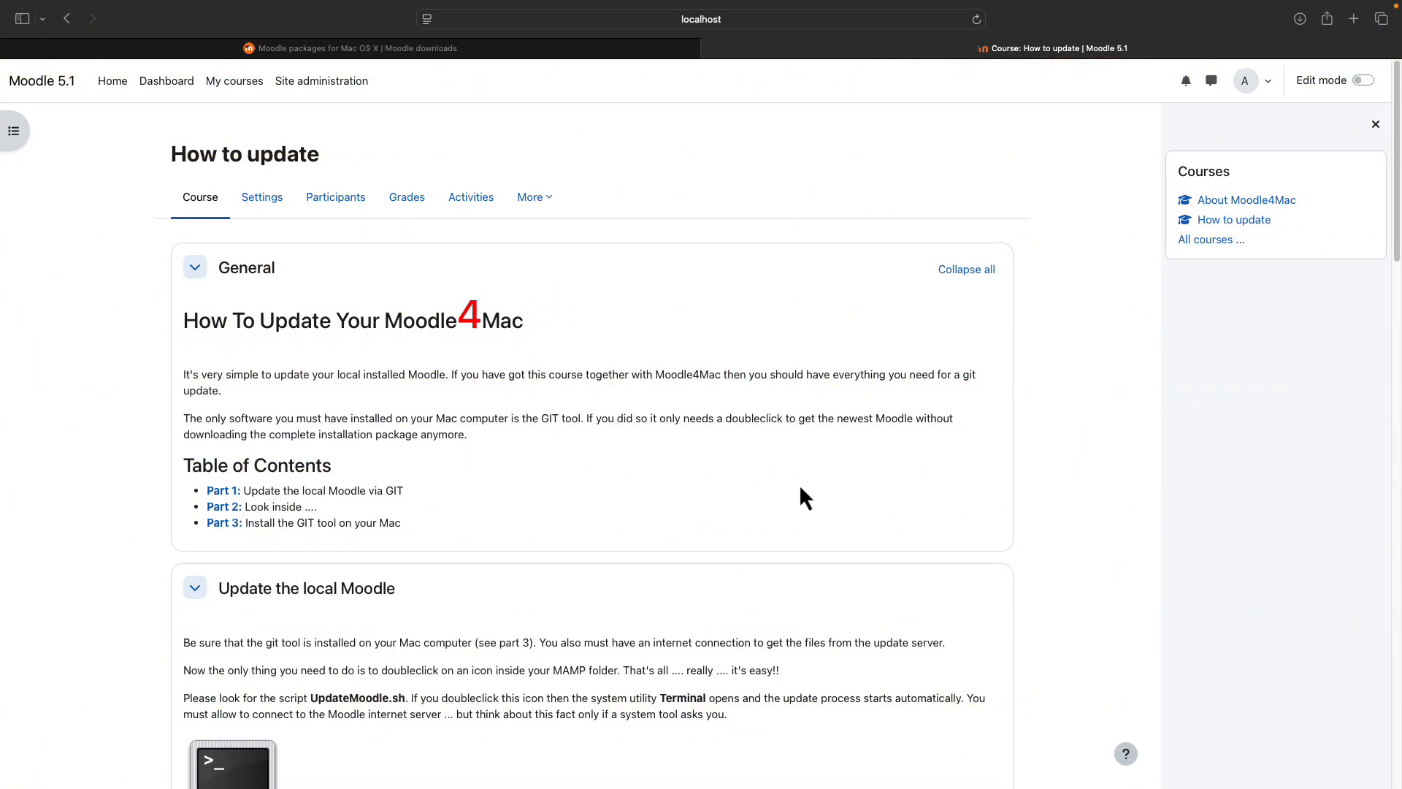